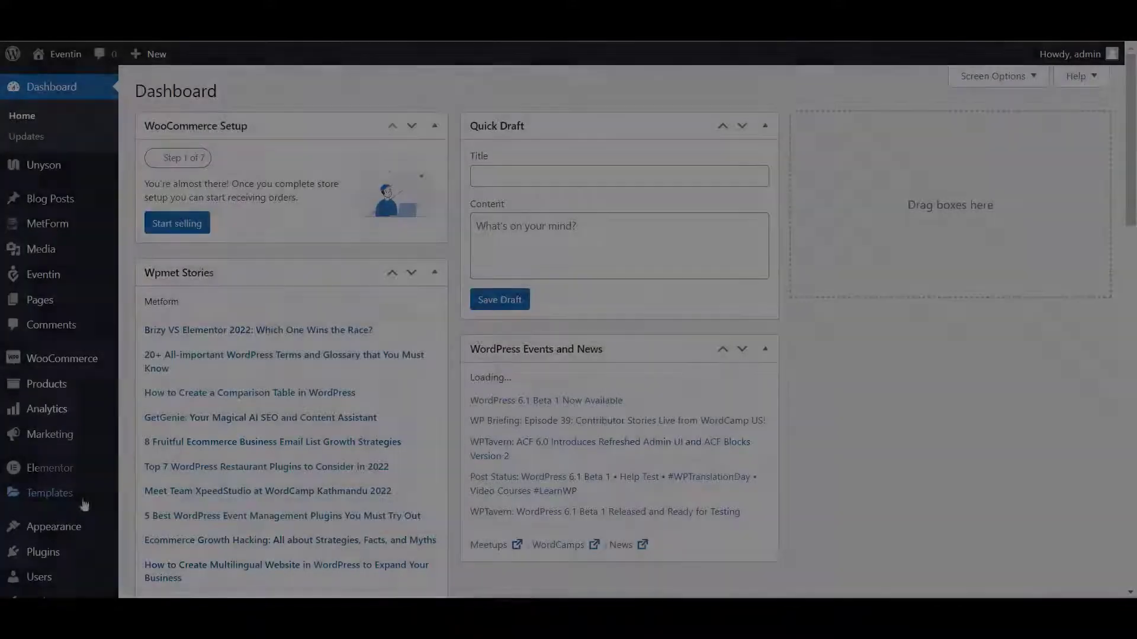
- Check the Installed Plugins list: Eventin 3.3.5 and Eventin Pro 3.3.4 are both active
click(40, 550)
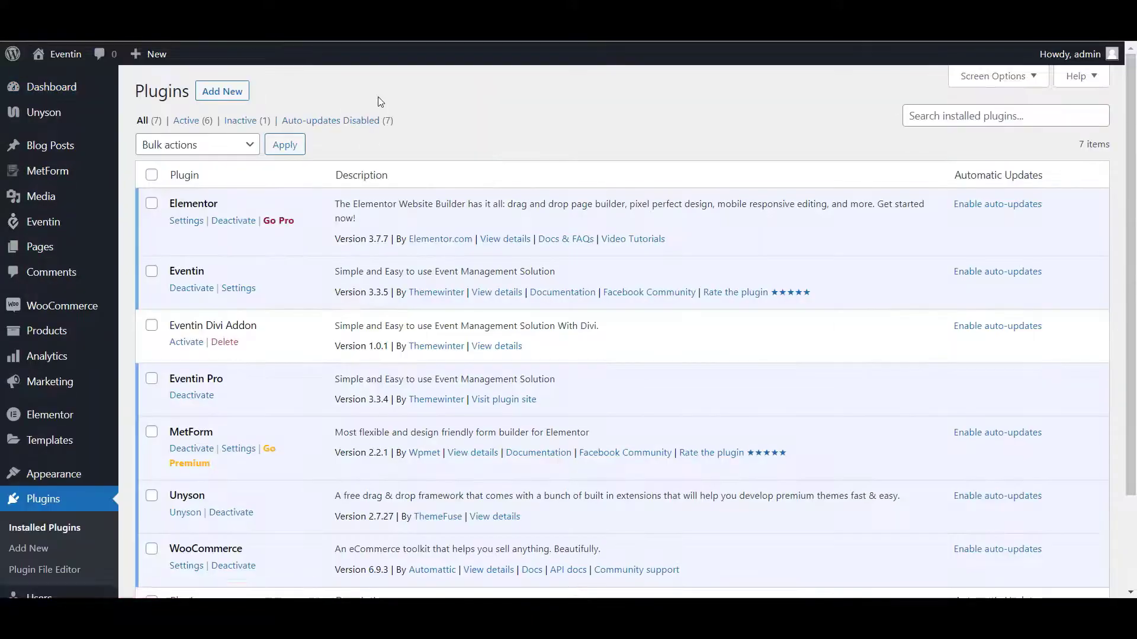
double_click(190, 272)
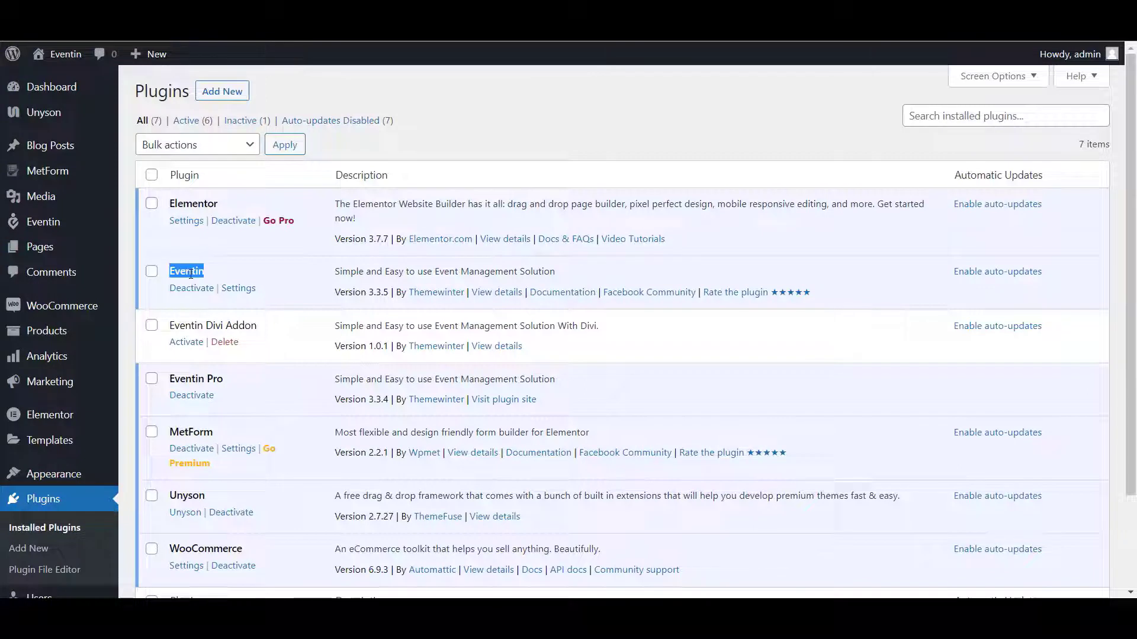
double_click(187, 382)
click(481, 134)
click(240, 372)
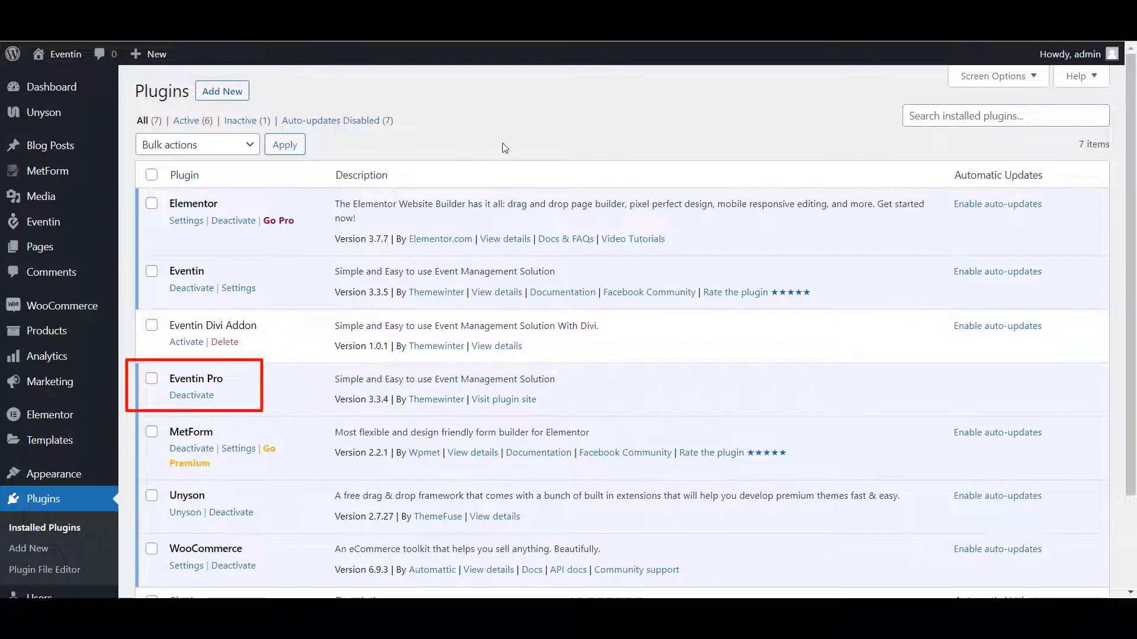
scroll(505, 148, down, 3)
- Start a new user and set the role to Author
mouse_move(43, 491)
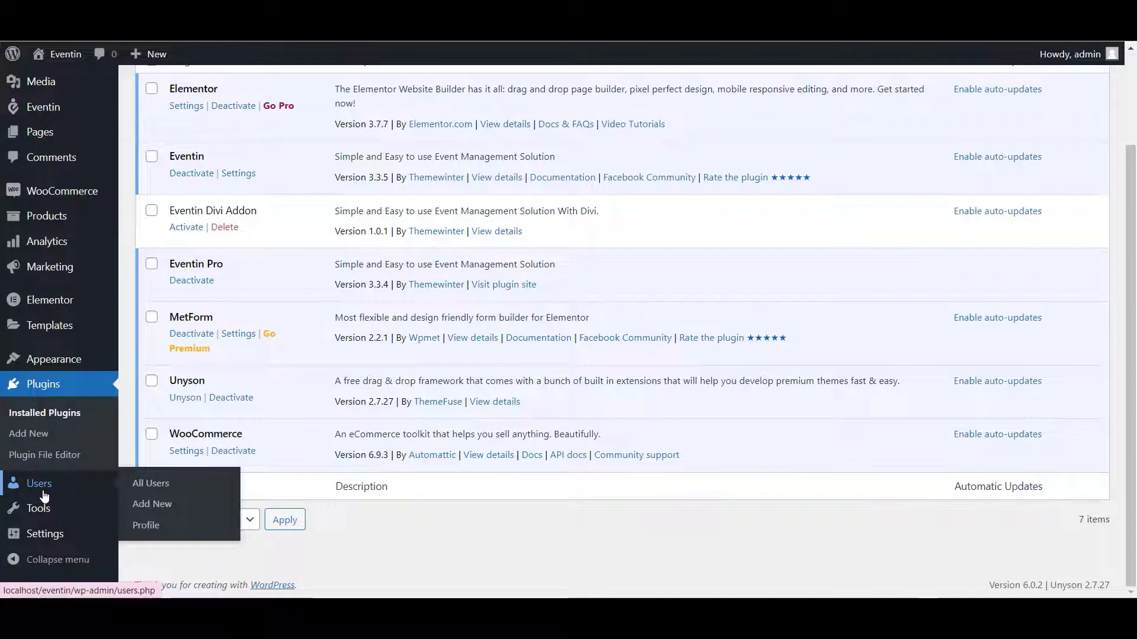
click(147, 507)
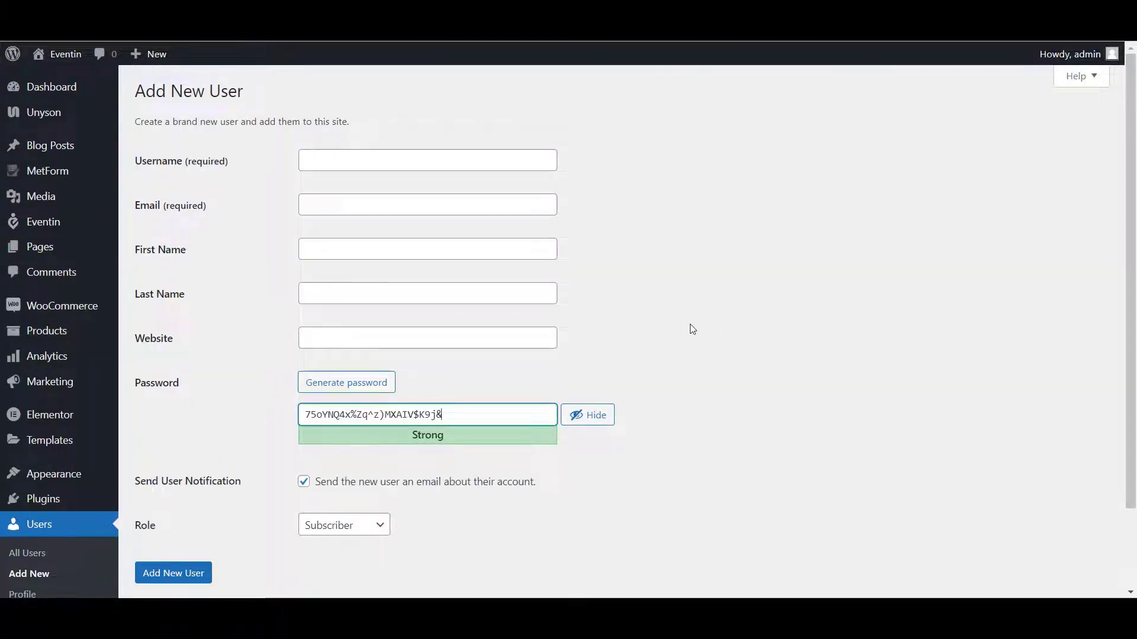
scroll(692, 328, down, 3)
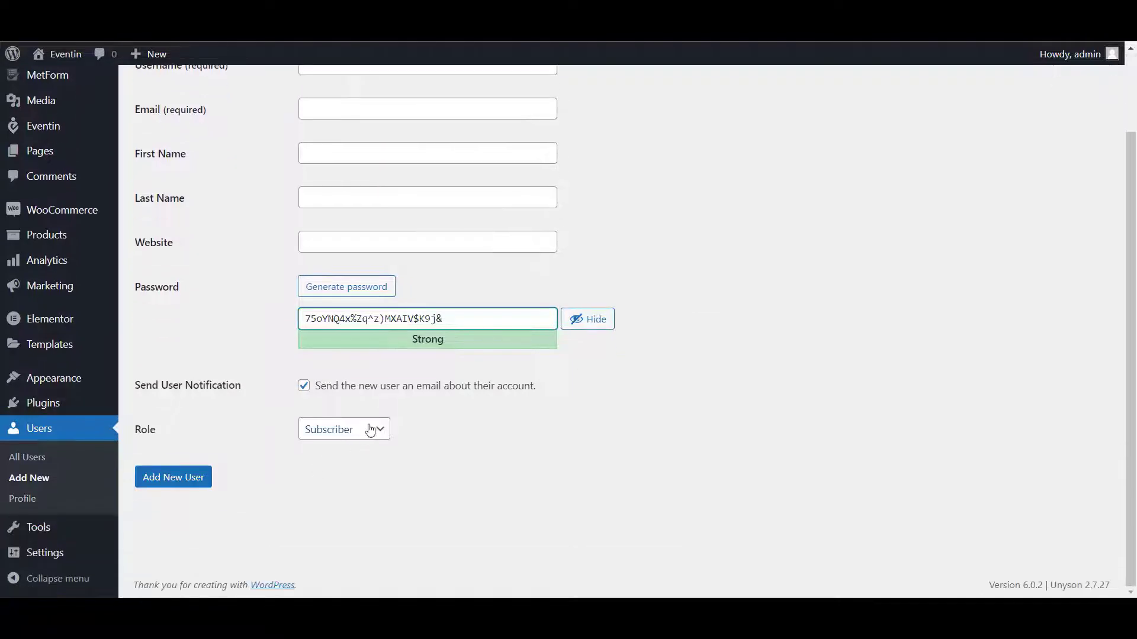
click(376, 431)
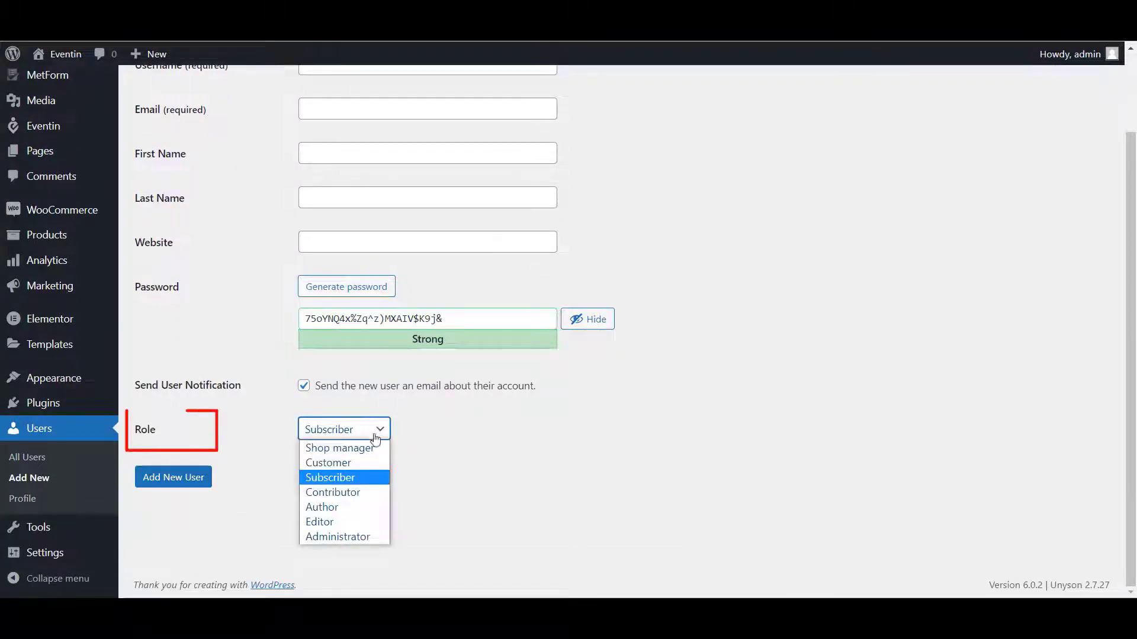
click(373, 512)
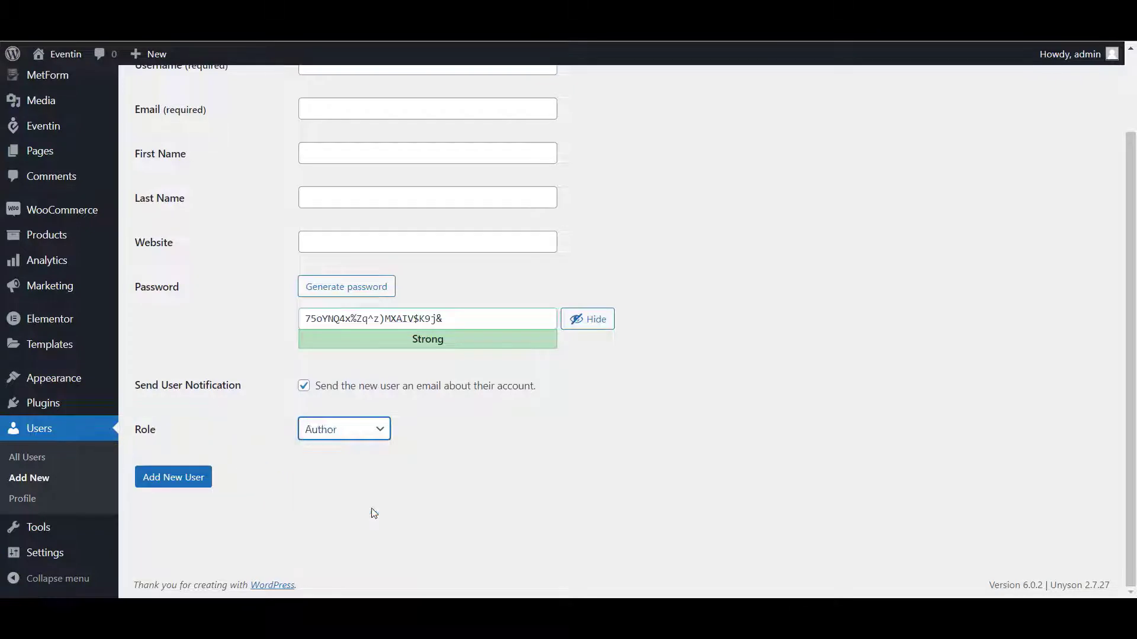
scroll(499, 477, up, 2)
- Enter the username, e-mail and a weak password, then create the user
click(423, 166)
text(Jhon Doe)
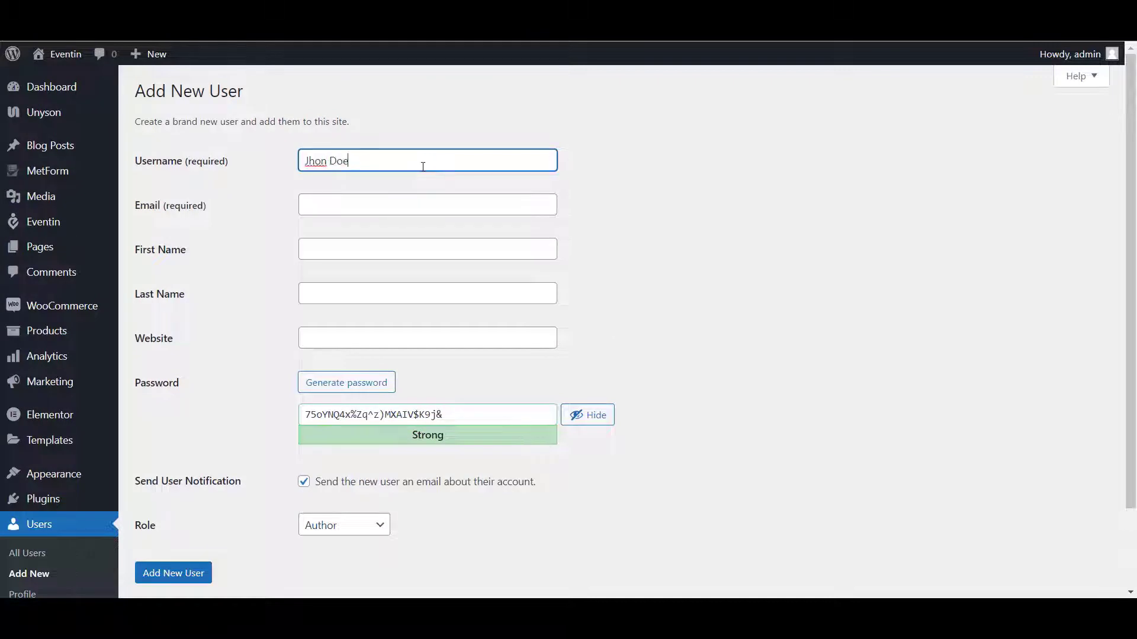
click(404, 202)
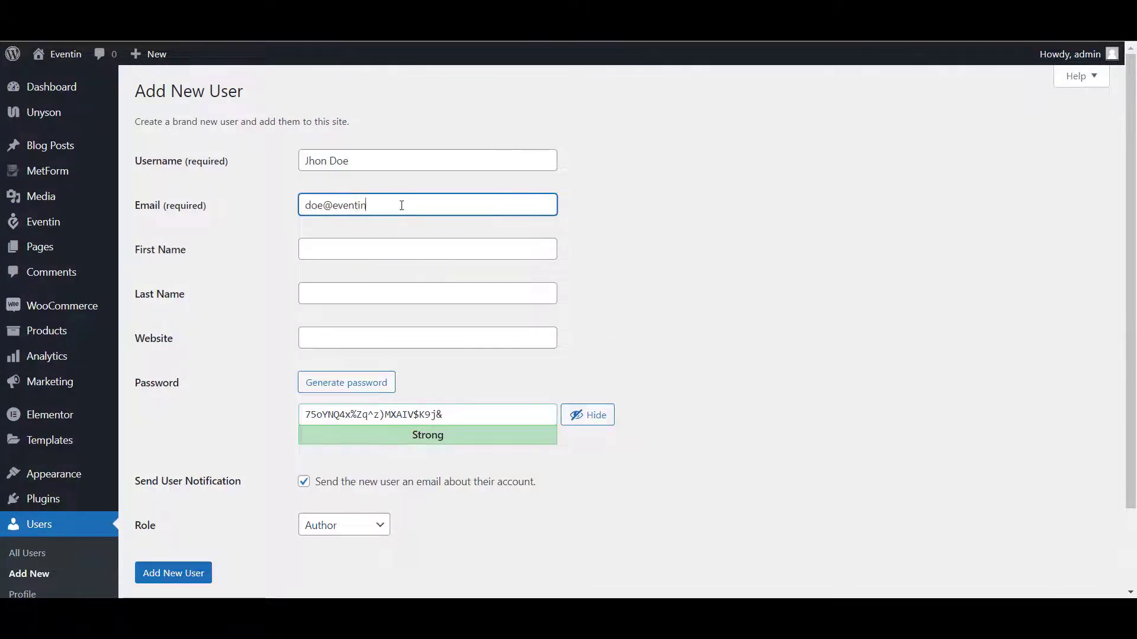
scroll(410, 211, down, 2)
drag(461, 320, 257, 332)
text(123)
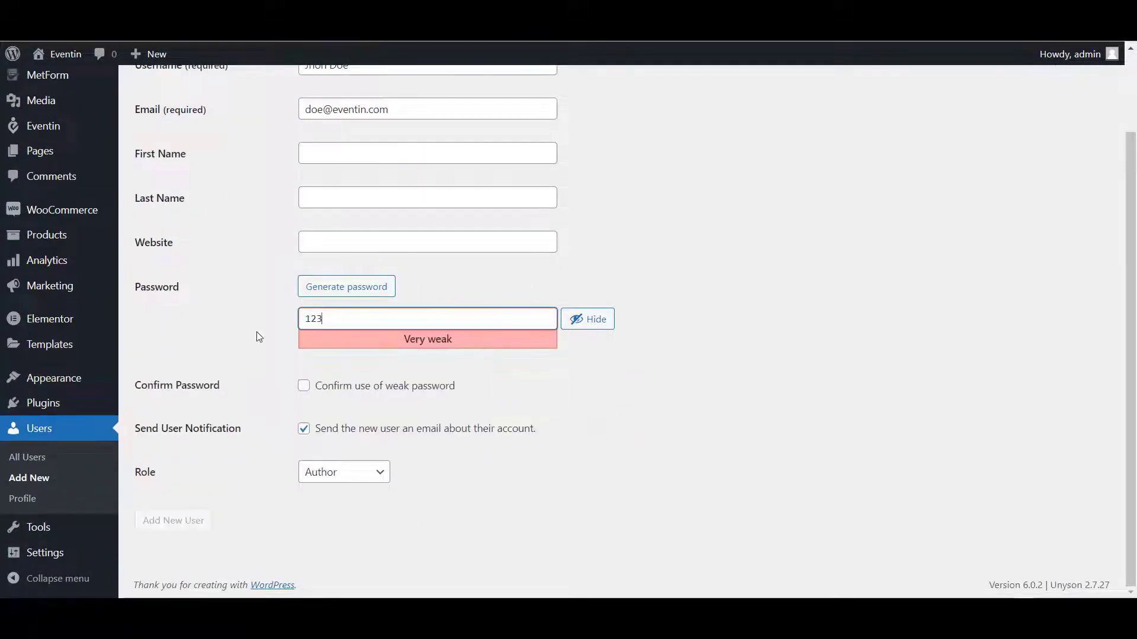
click(304, 386)
click(189, 521)
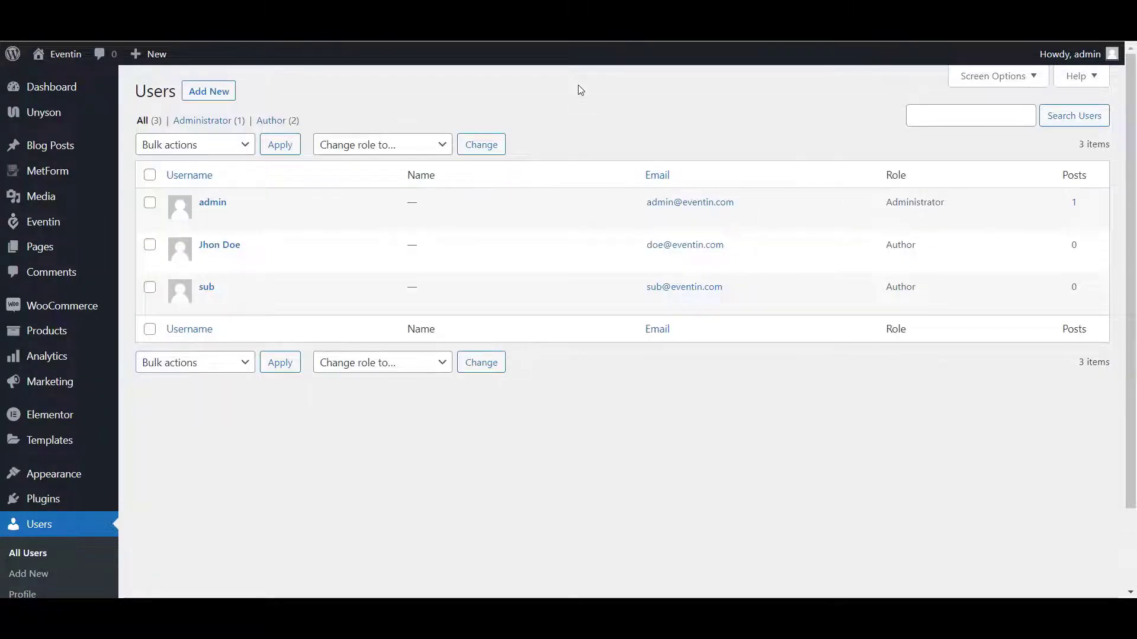
- On Eventin Shortcodes, generate the Event Frontend Dashboard shortcode [etn_pro_dashboard] and copy it
mouse_move(55, 230)
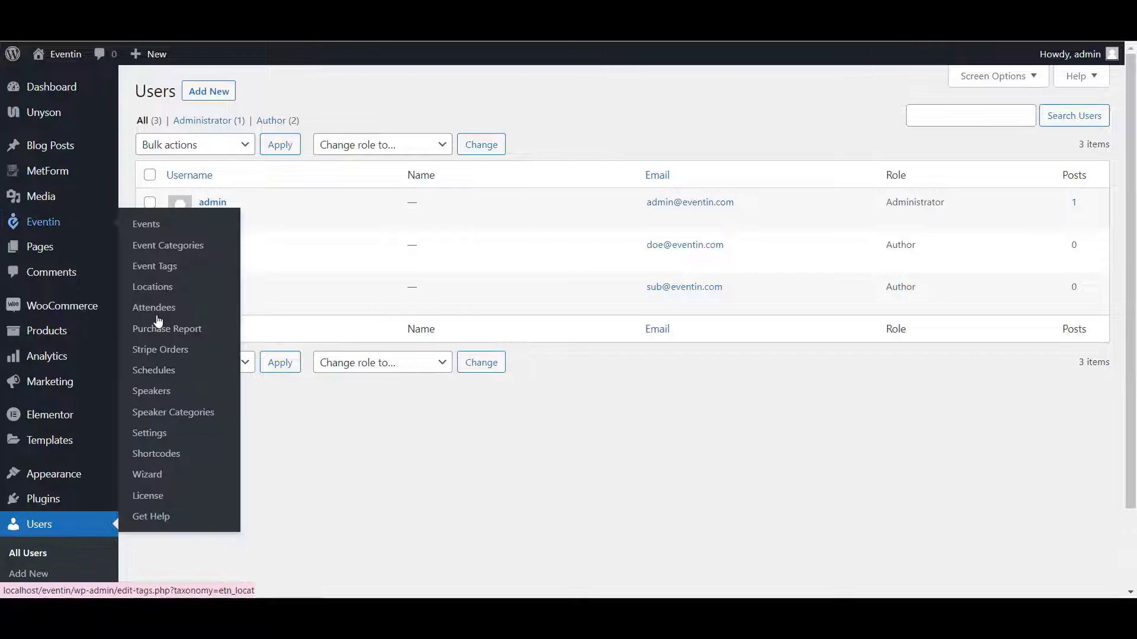
click(149, 455)
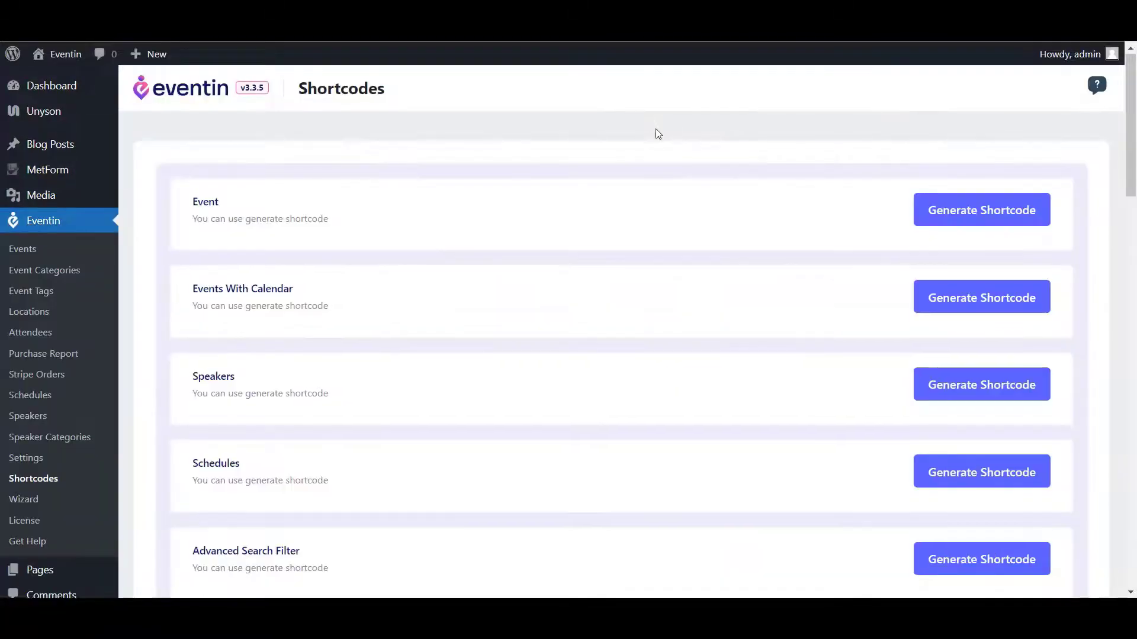
scroll(657, 131, down, 7)
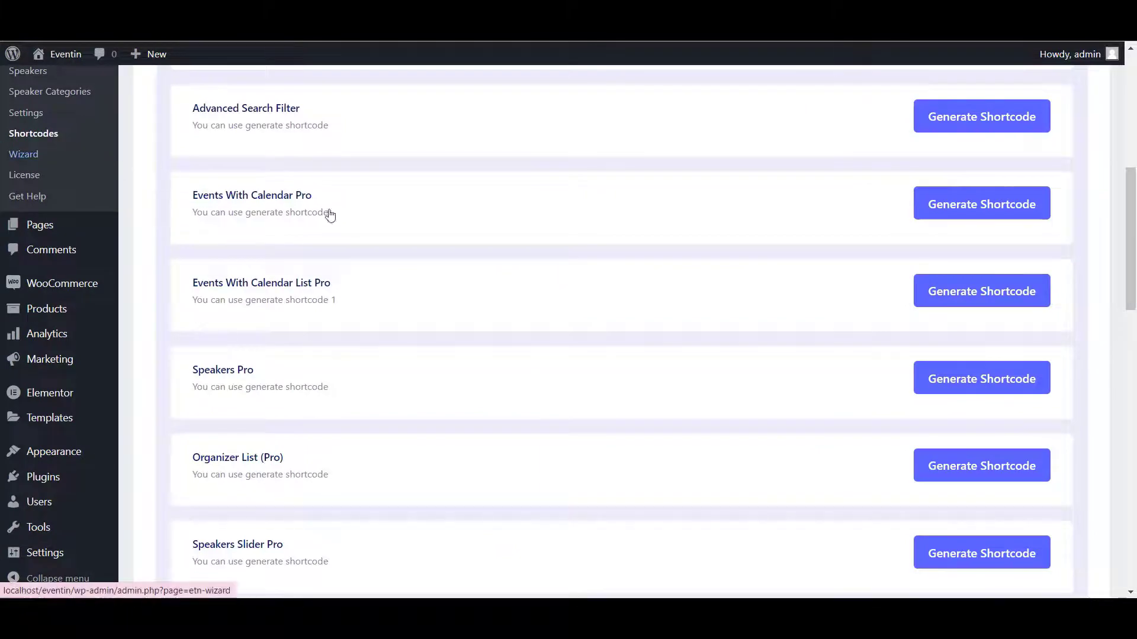
scroll(464, 272, down, 8)
scroll(436, 505, down, 8)
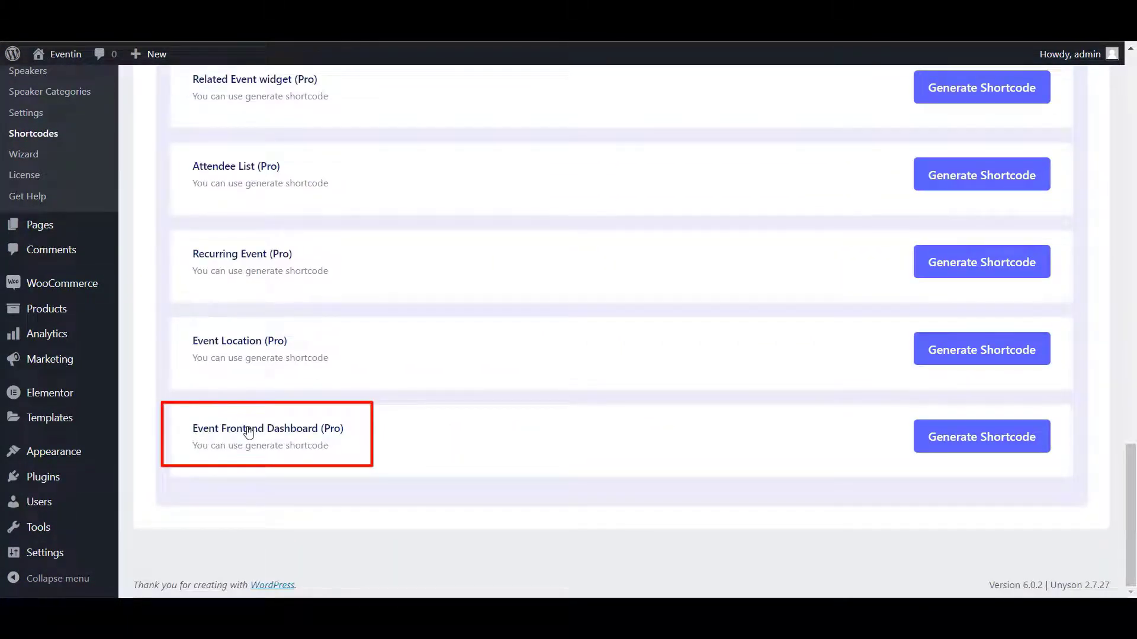
click(973, 442)
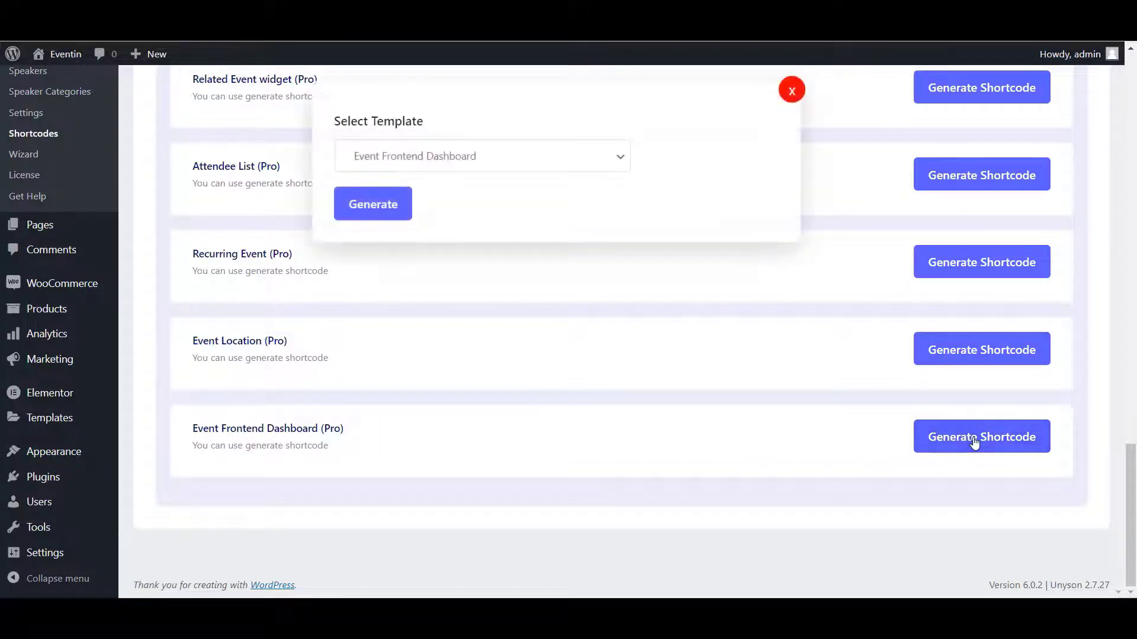
click(393, 212)
click(740, 278)
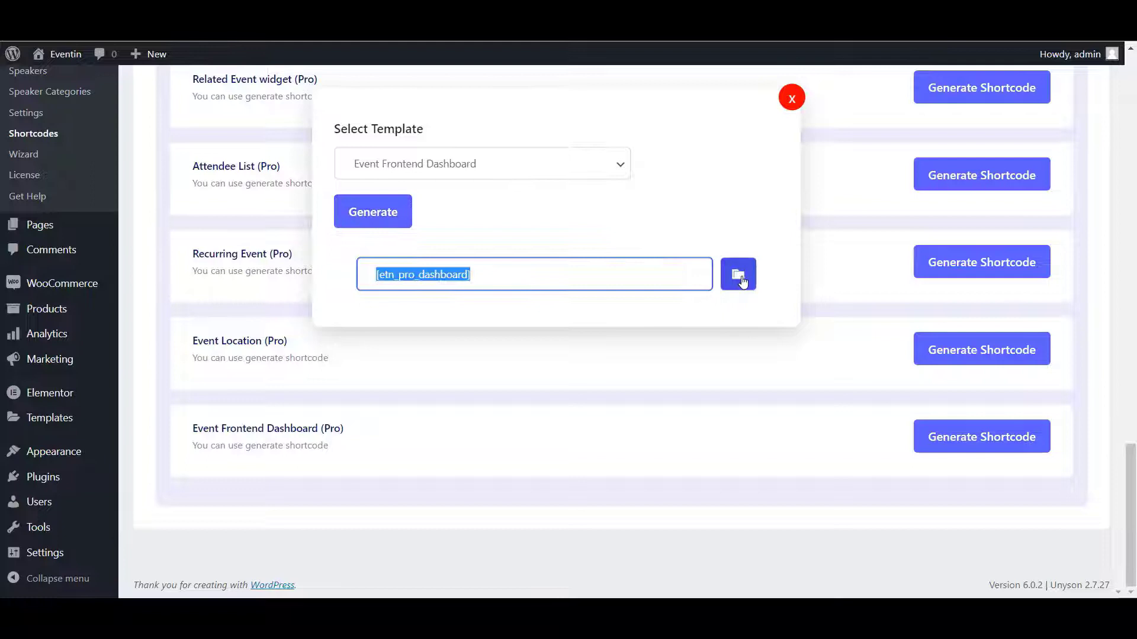
- Publish a page 'Front End Events List' with the [etn_pro_dashboard] shortcode and view it
mouse_move(50, 236)
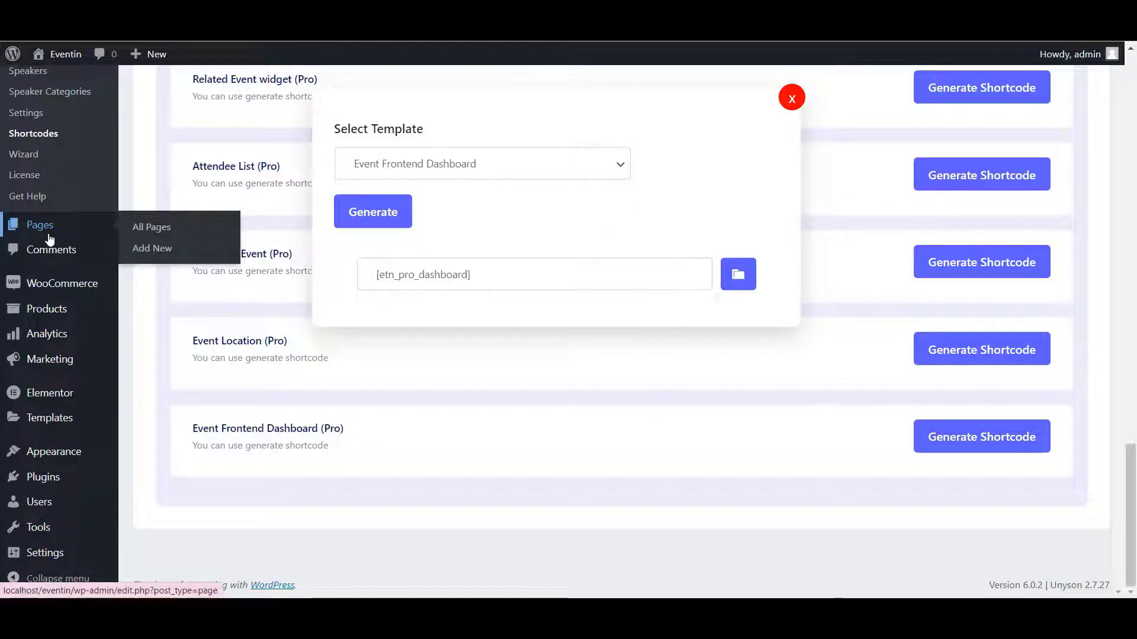
click(152, 250)
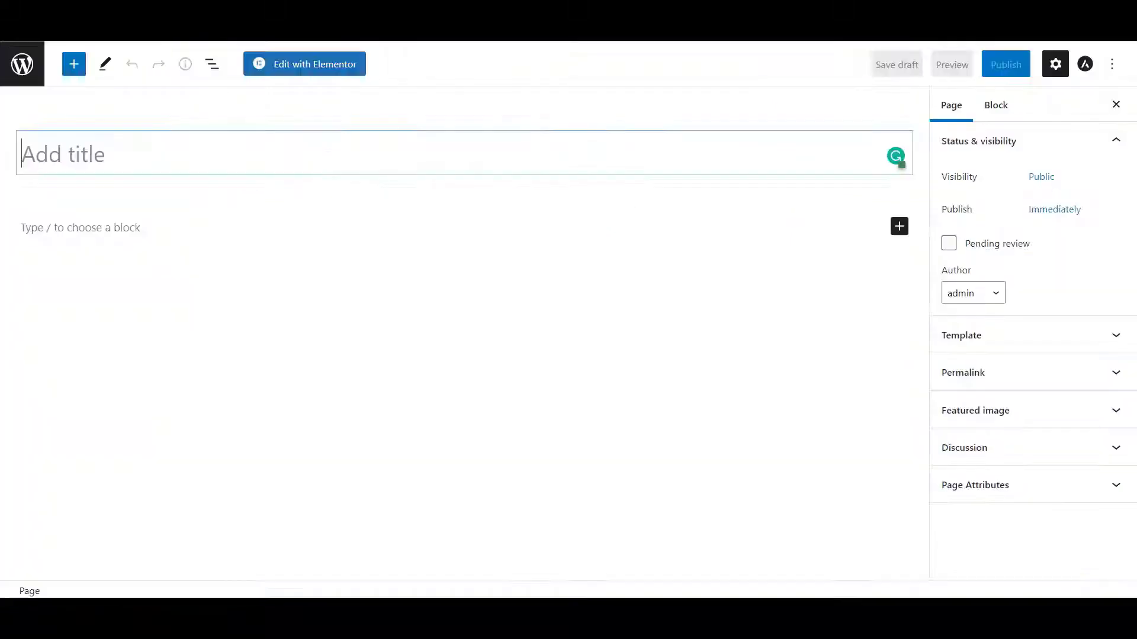
text(F)
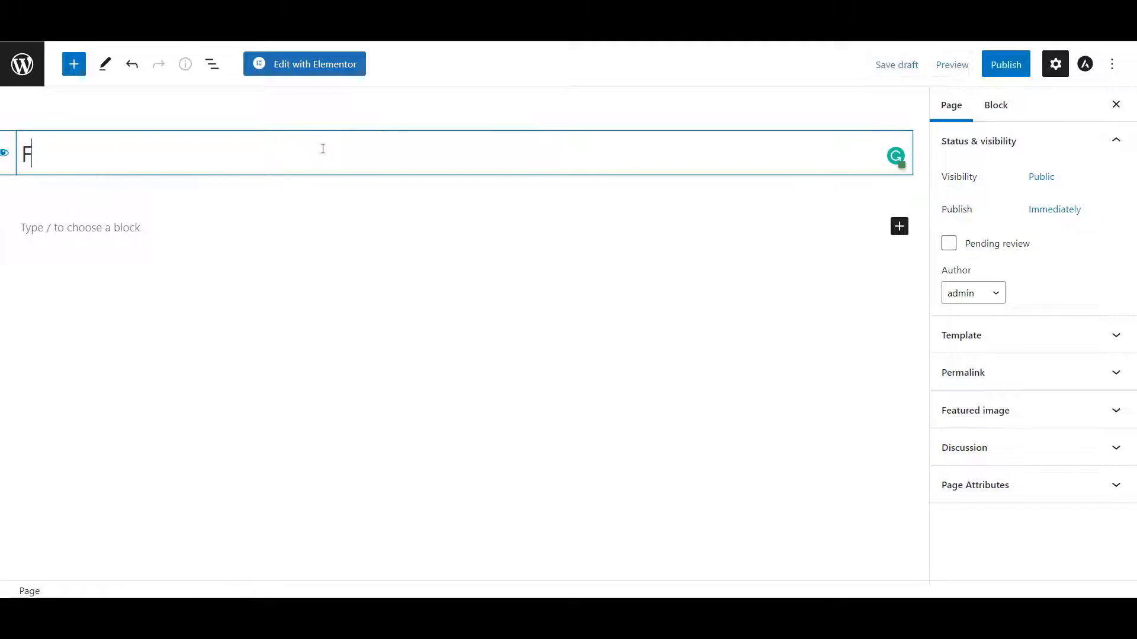
text(ront End Events List)
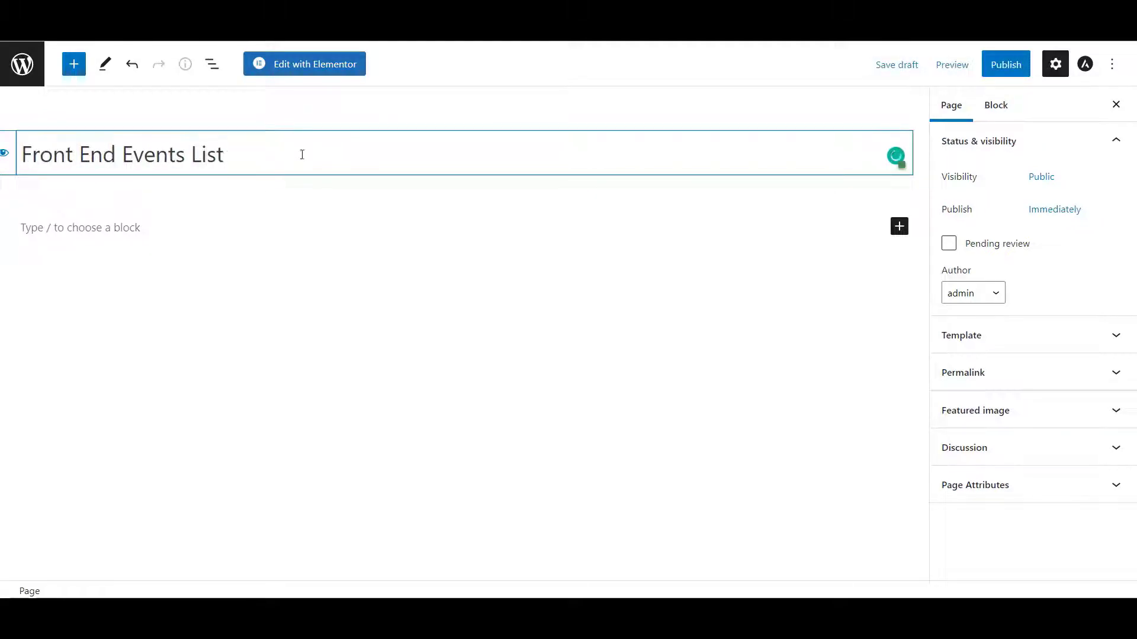
click(205, 226)
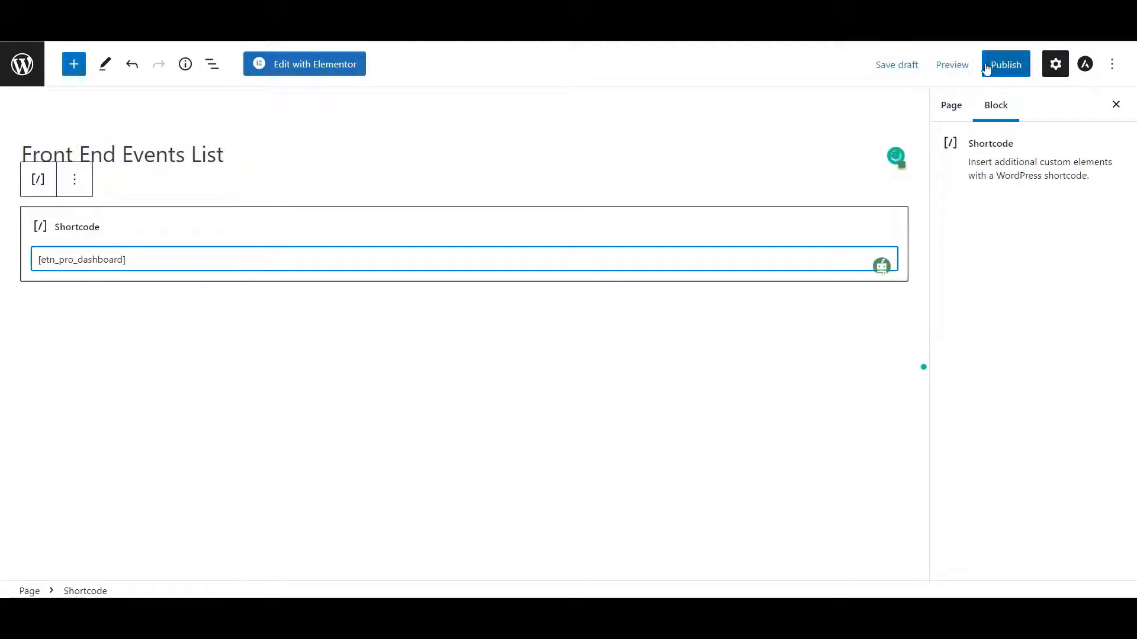
click(1003, 65)
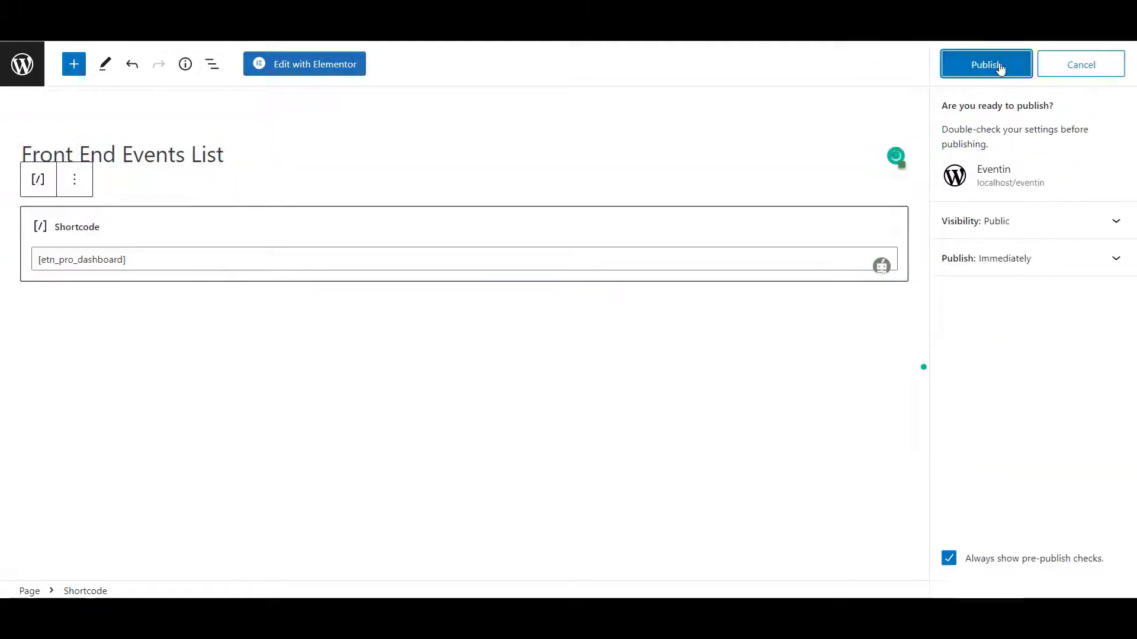
click(1001, 66)
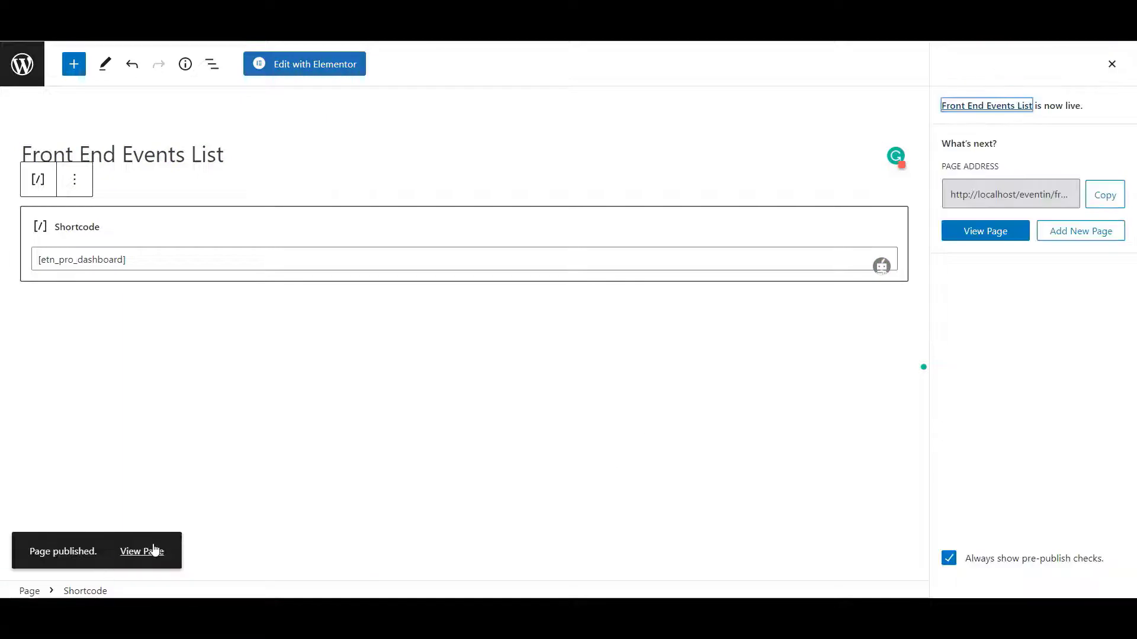
click(154, 550)
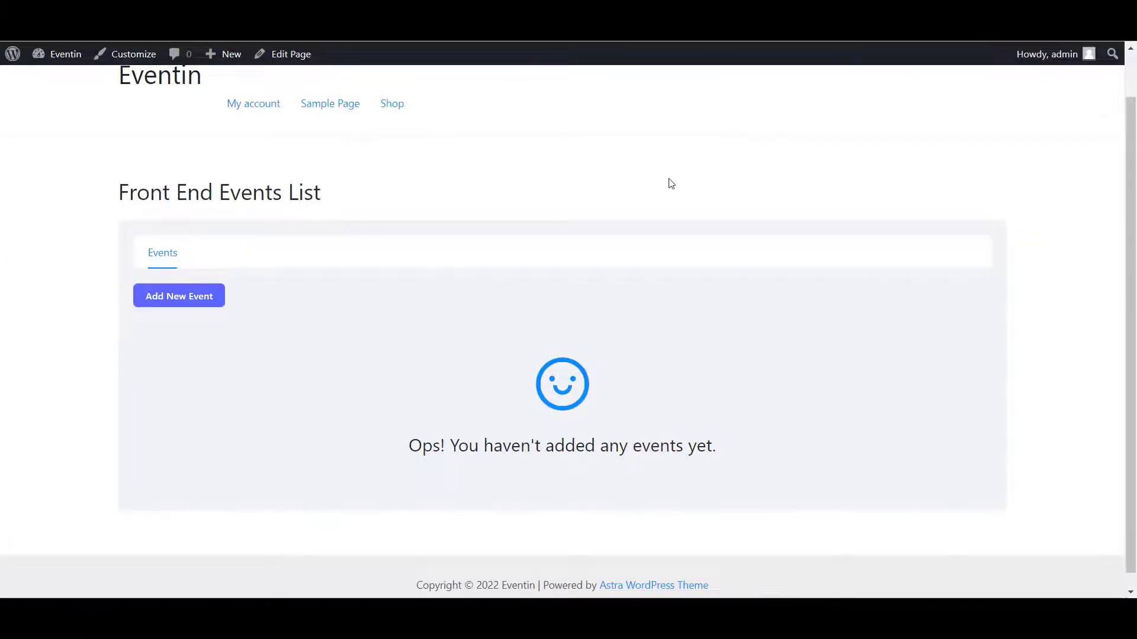
- Review the front-end dashboard's 'no events yet' message
scroll(542, 325, down, 1)
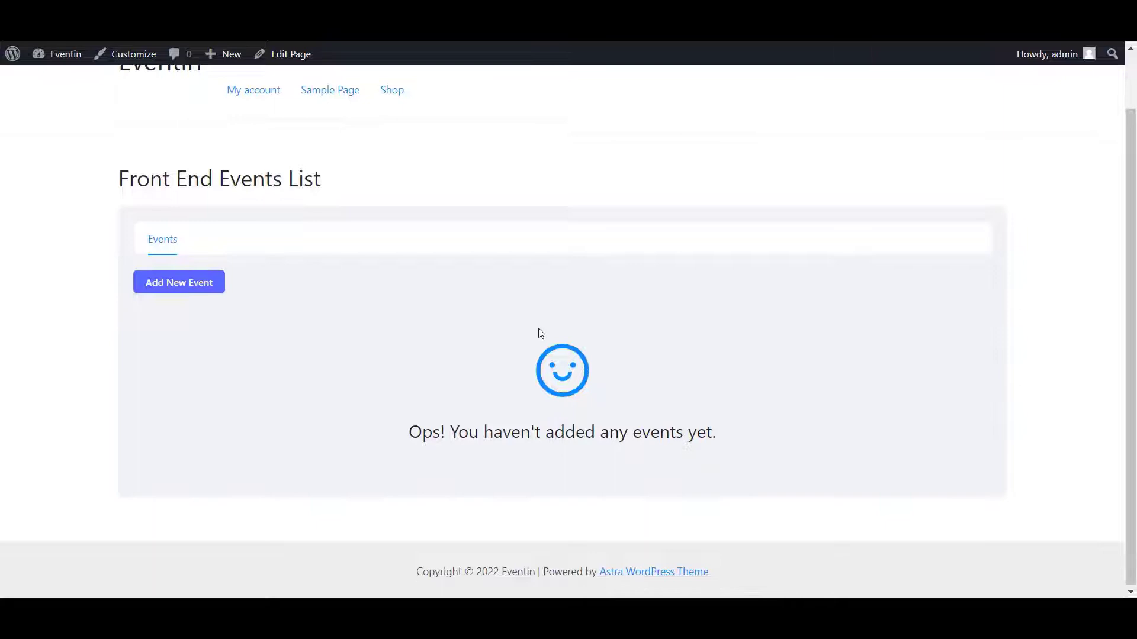
drag(401, 436, 803, 437)
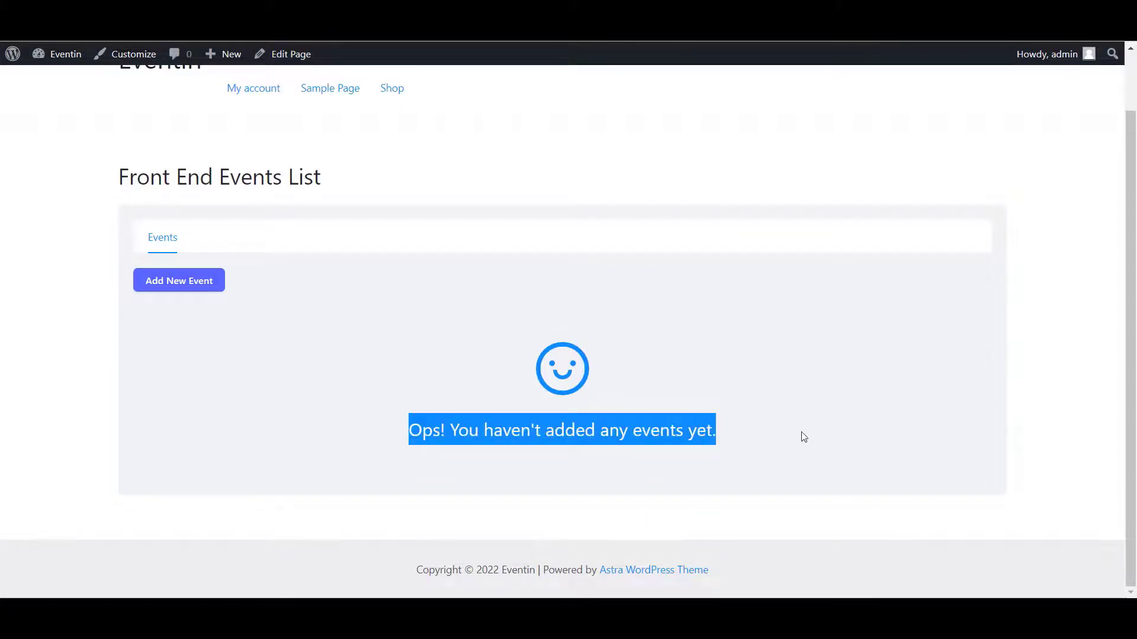
click(803, 436)
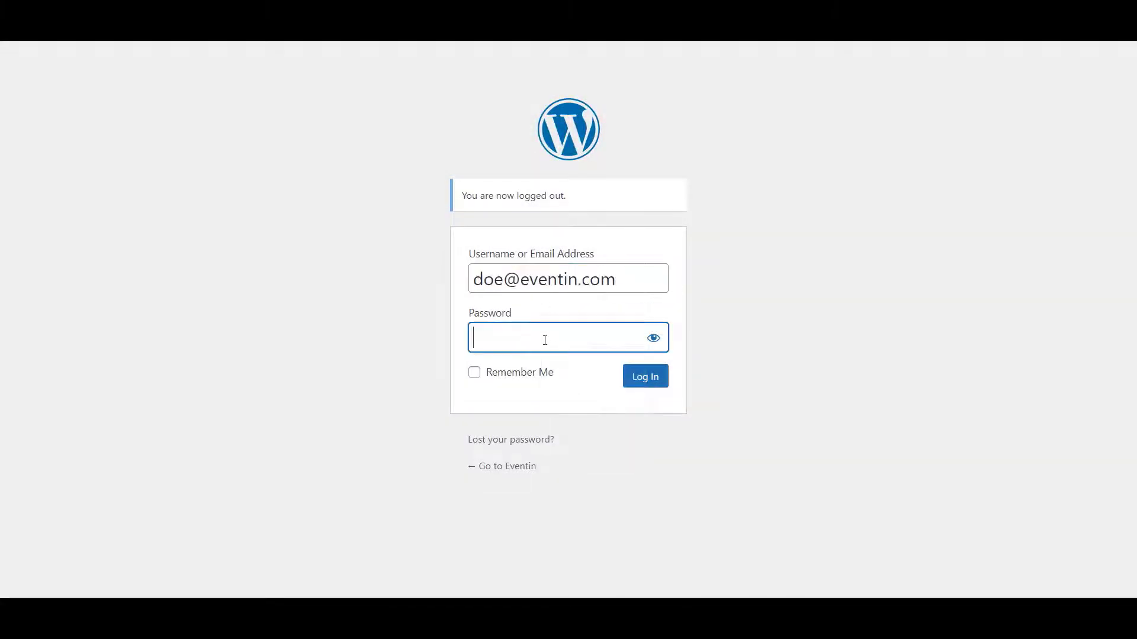
- Log in as the new author and head to the Front End Events List page
click(623, 376)
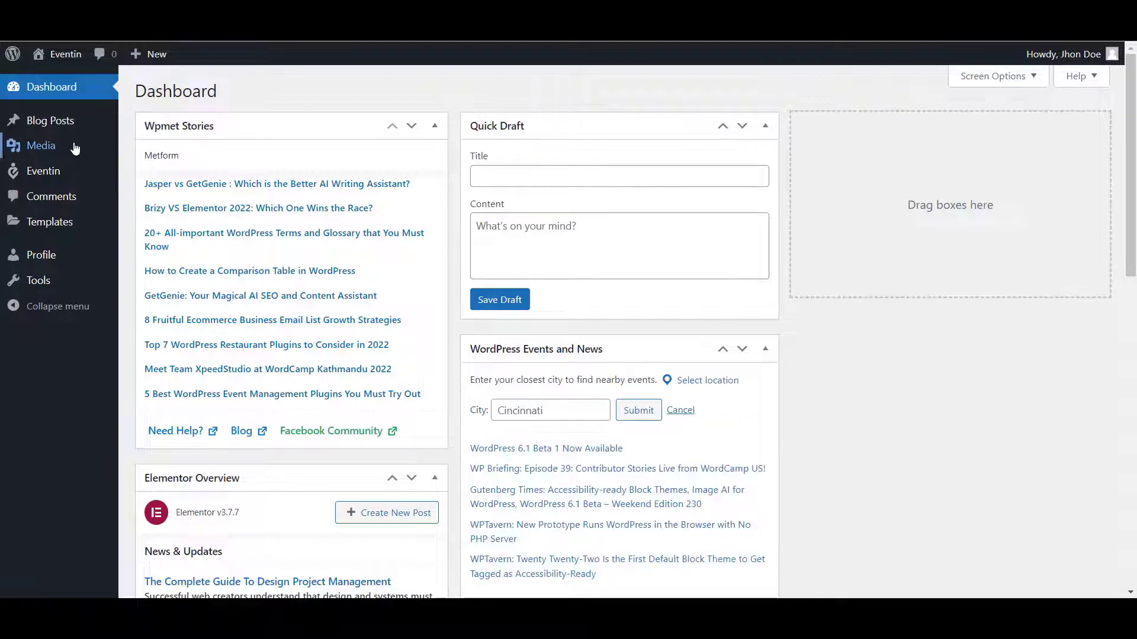
mouse_move(47, 170)
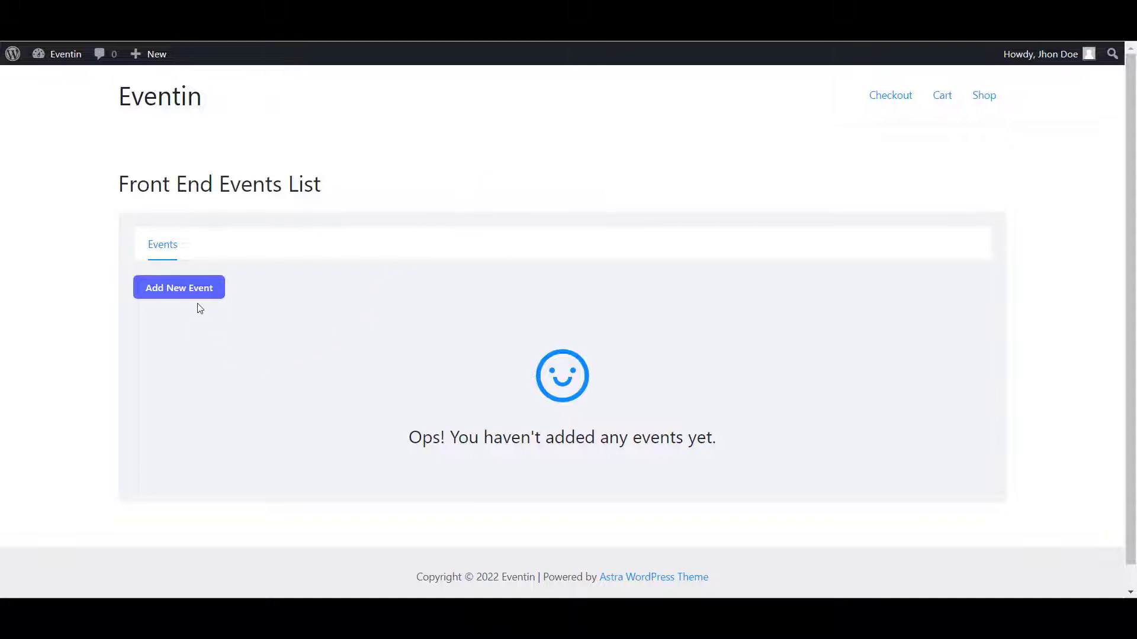
- Start a new event titled 'Devs Summit 2023'
click(177, 292)
scroll(353, 315, down, 5)
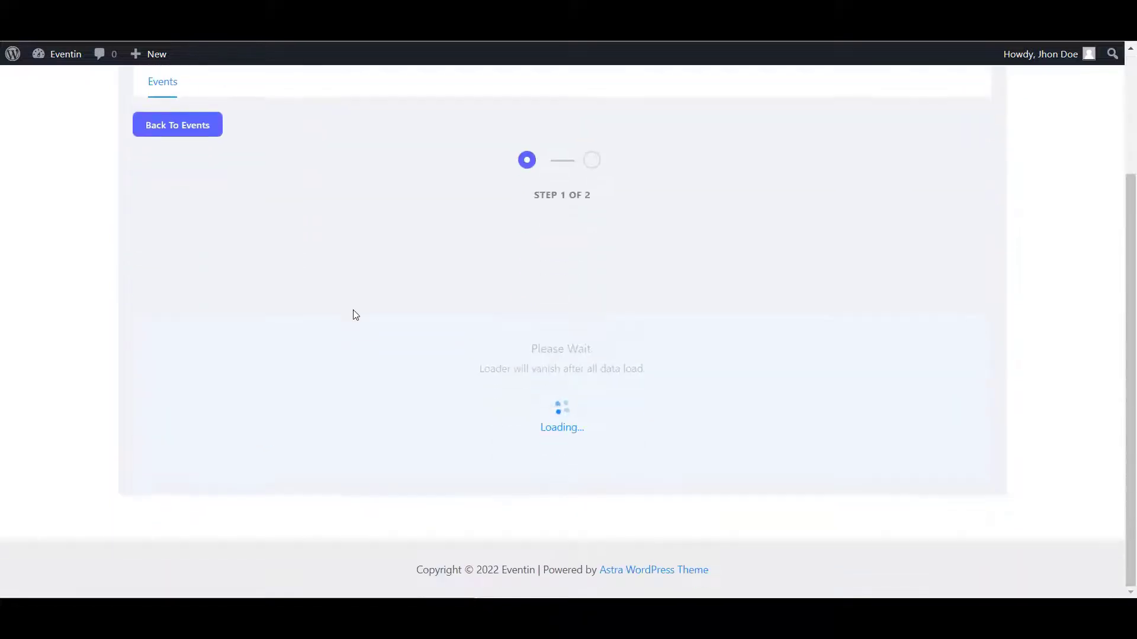
scroll(334, 314, down, 5)
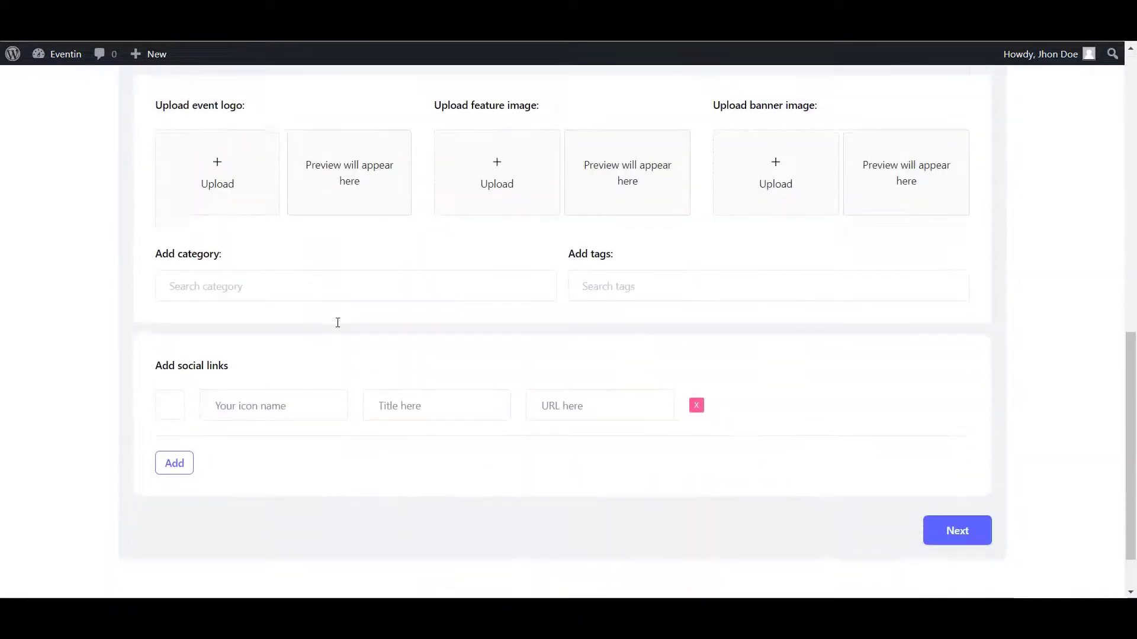
scroll(337, 323, up, 10)
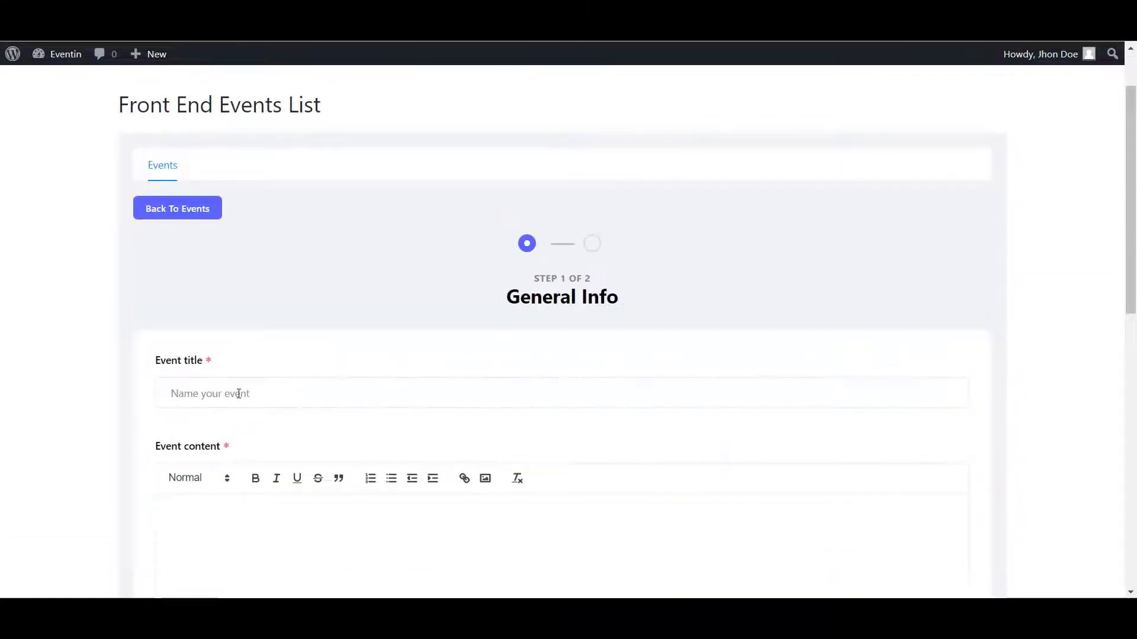
click(239, 393)
text(Dev Summit 2025)
scroll(302, 251, down, 9)
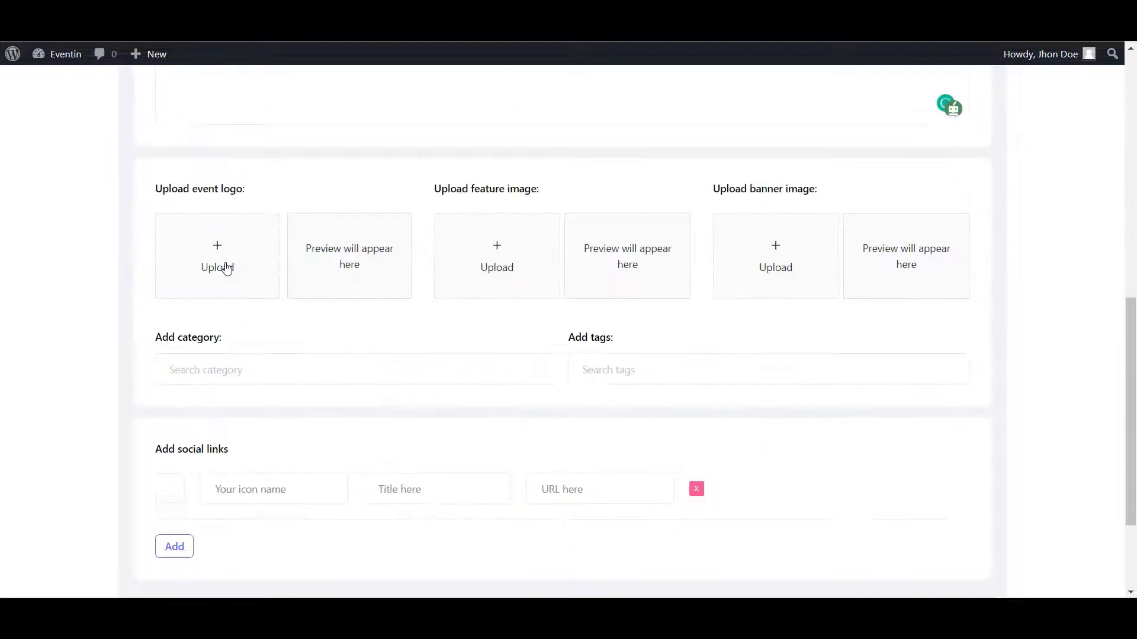
- Set LogoName as the event logo and the conference audience photo as feature image
click(226, 269)
click(137, 117)
click(72, 119)
key(Escape)
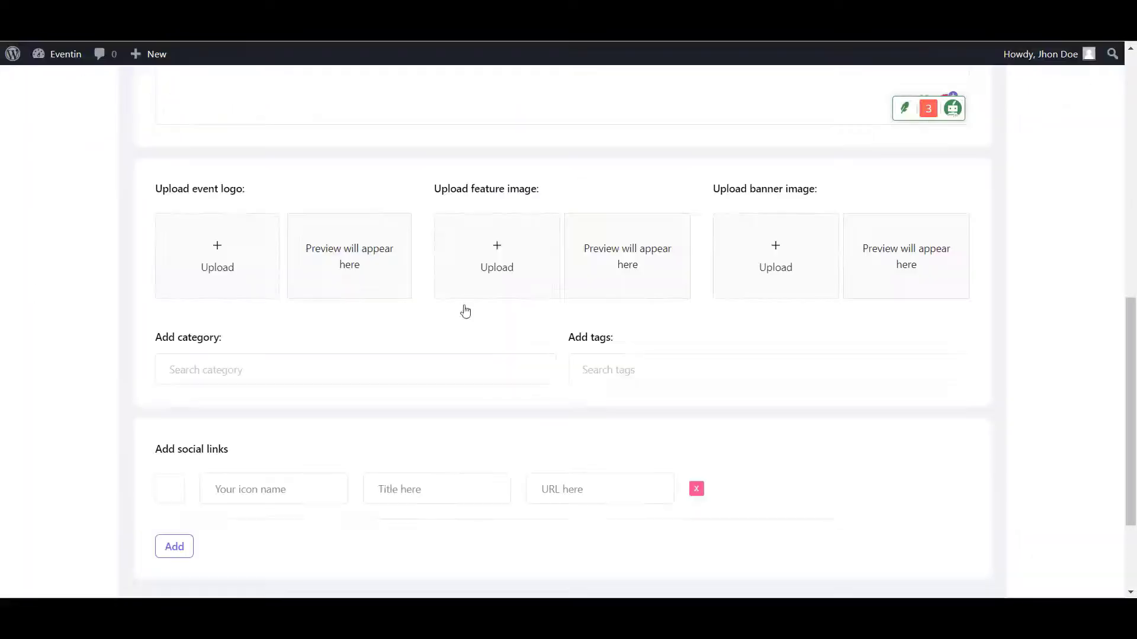
click(264, 265)
click(134, 113)
click(292, 234)
click(1049, 556)
click(496, 256)
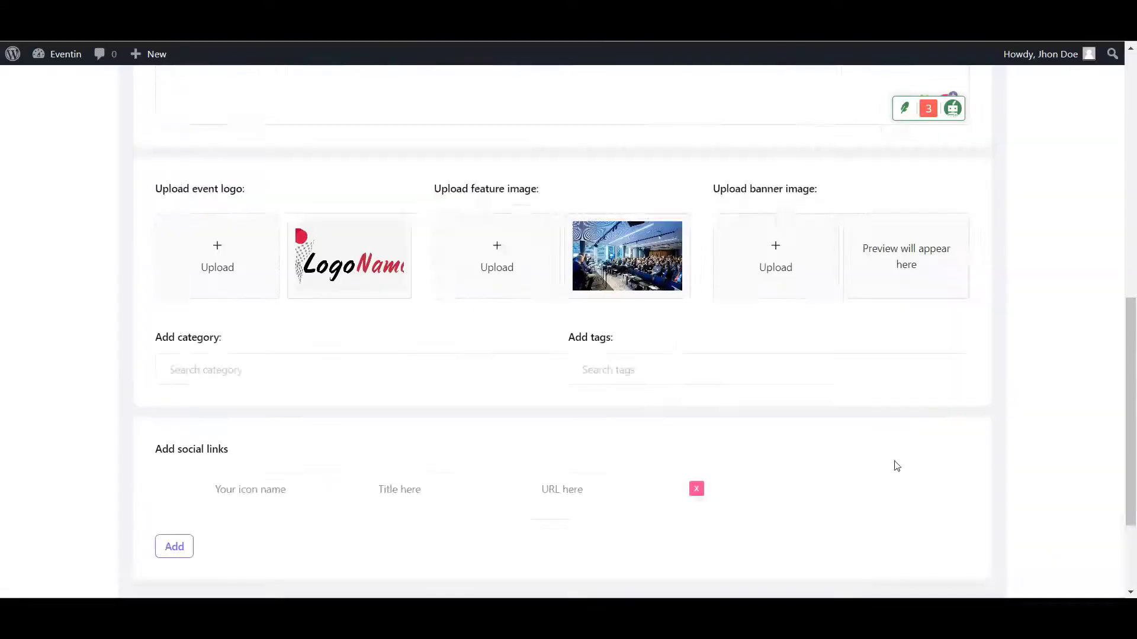
scroll(894, 464, down, 2)
click(260, 341)
- Add Google Wallet and Google Play social links with matching icons and '#' URLs
click(509, 196)
click(442, 338)
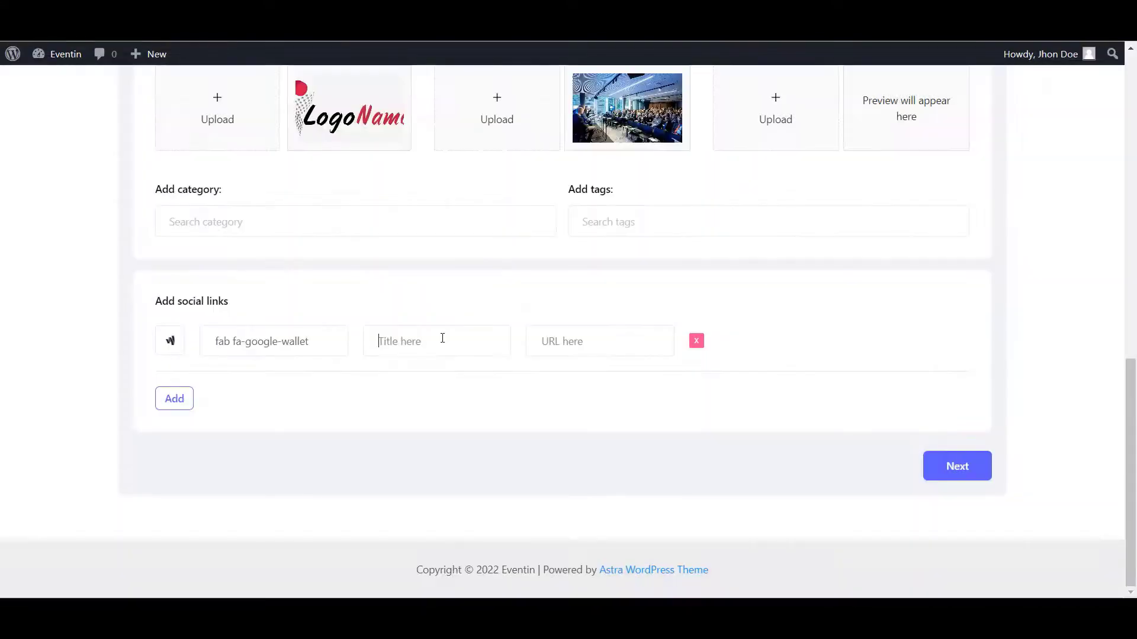
text(Google Wallet)
click(586, 344)
text(#)
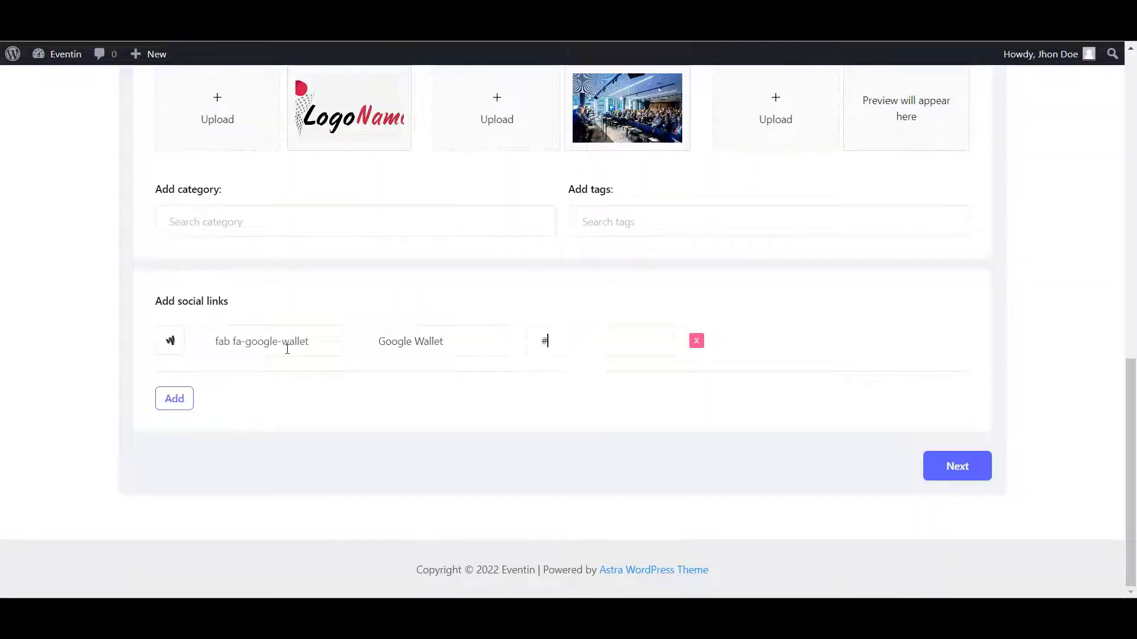
click(174, 398)
click(261, 401)
click(450, 170)
click(421, 403)
text(Google )
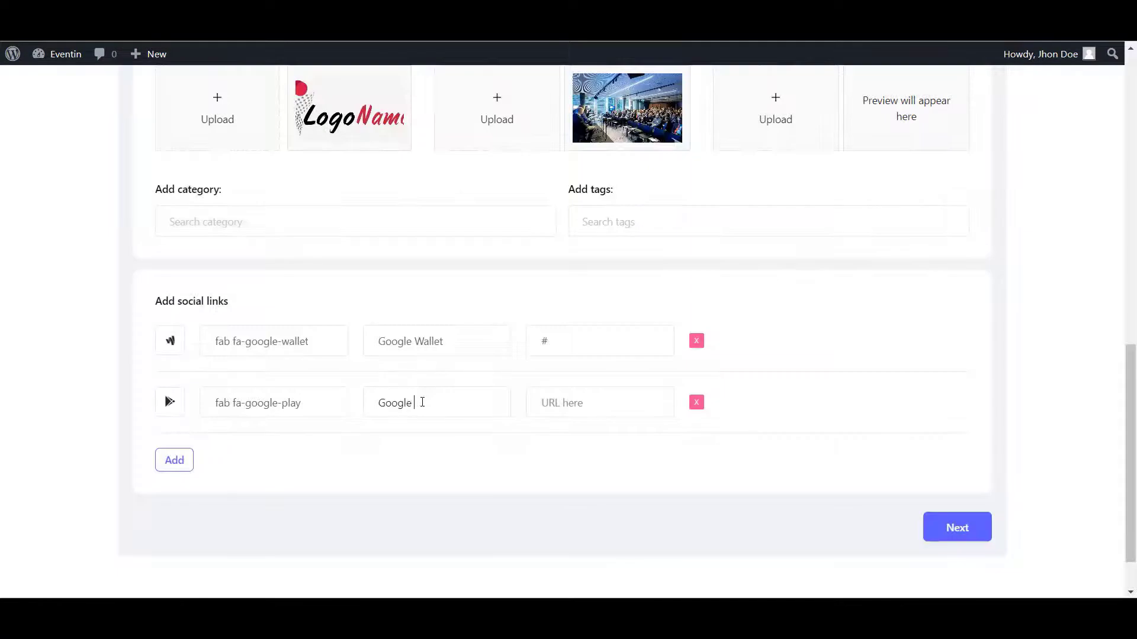
text(Play)
click(629, 395)
text(#)
scroll(777, 391, up, 15)
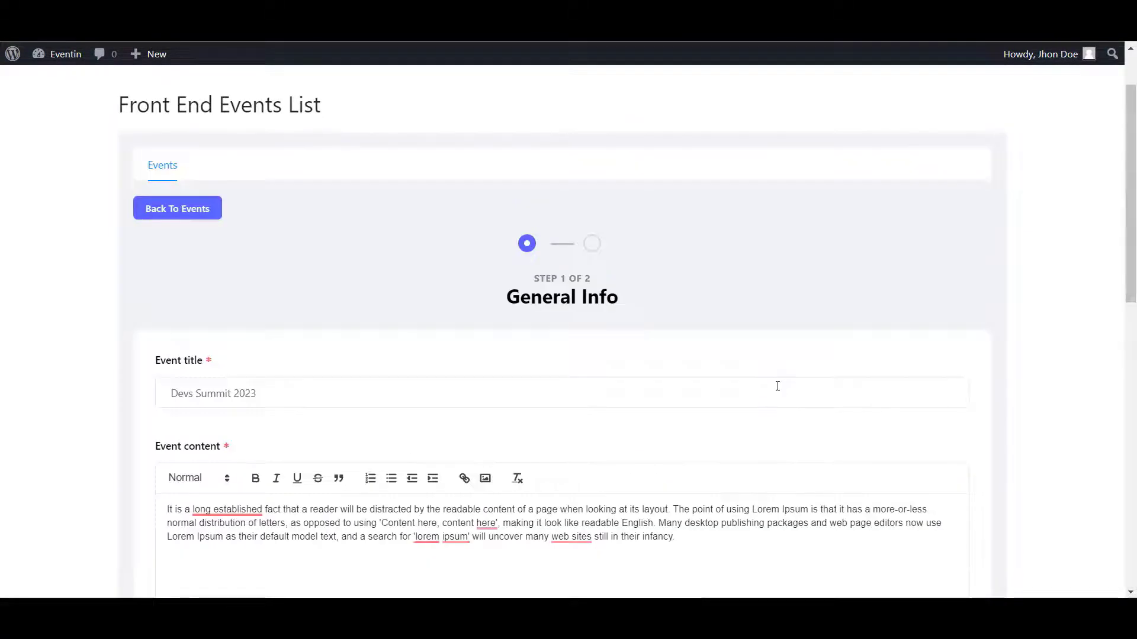
scroll(778, 386, down, 15)
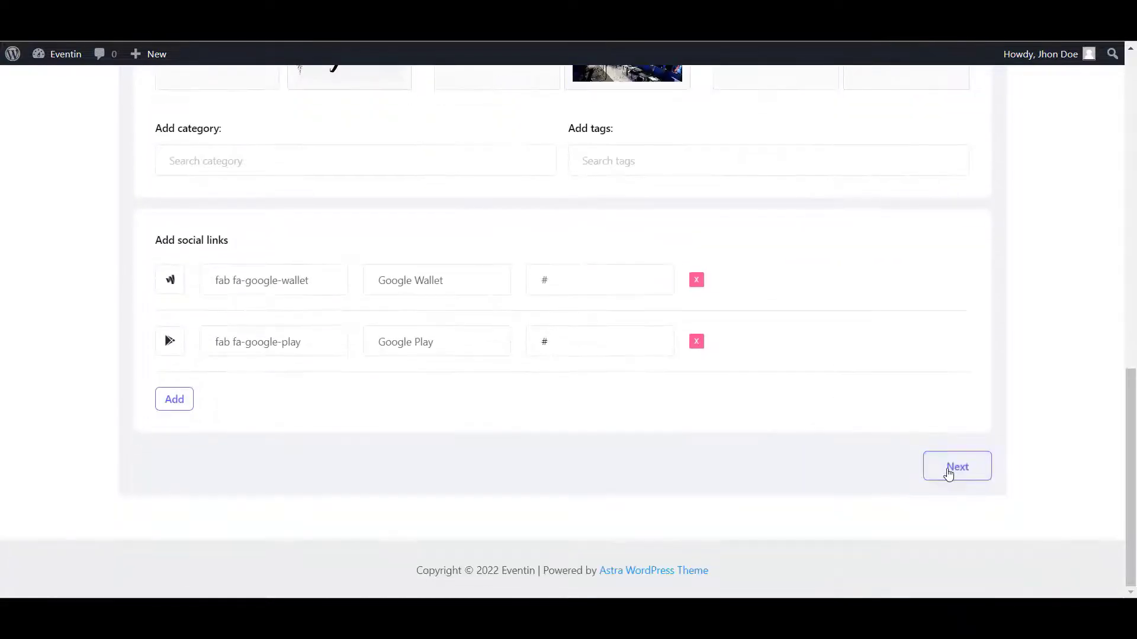
- On Event Info, set venue 'Los Angels, CA' and the Los Angeles timezone
click(948, 474)
scroll(945, 473, up, 5)
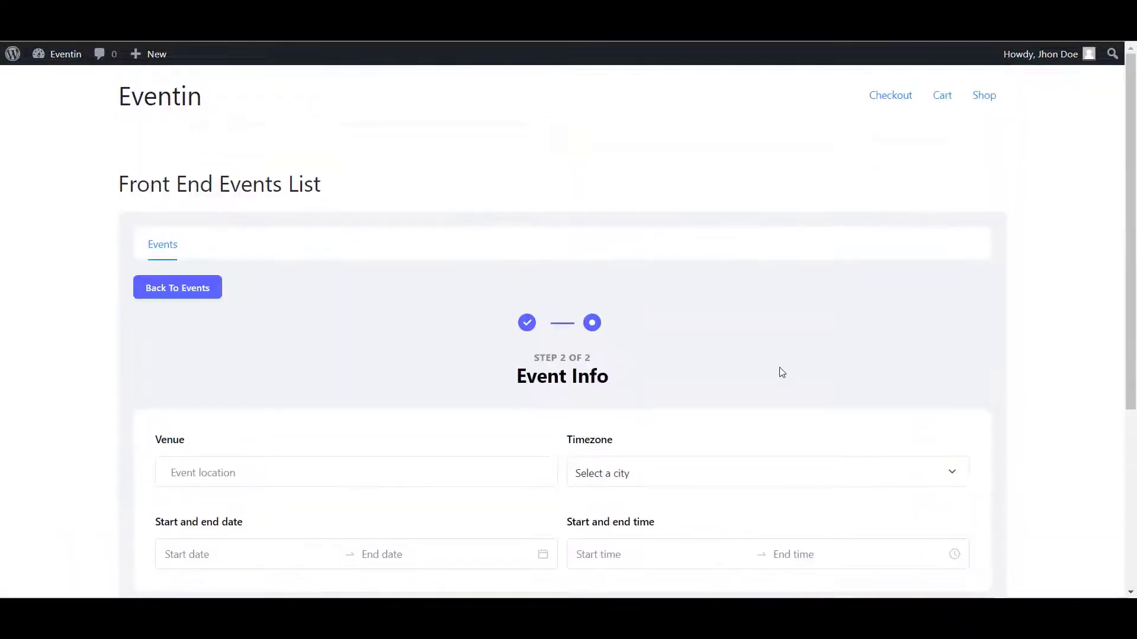
scroll(779, 371, down, 4)
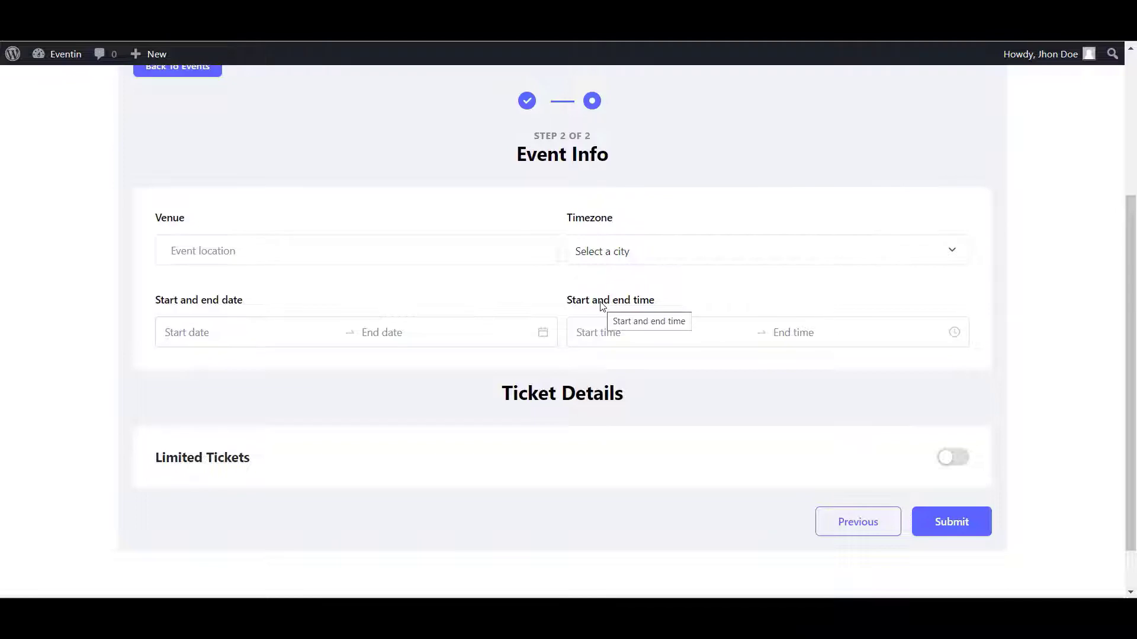
click(213, 252)
text(Los Angels)
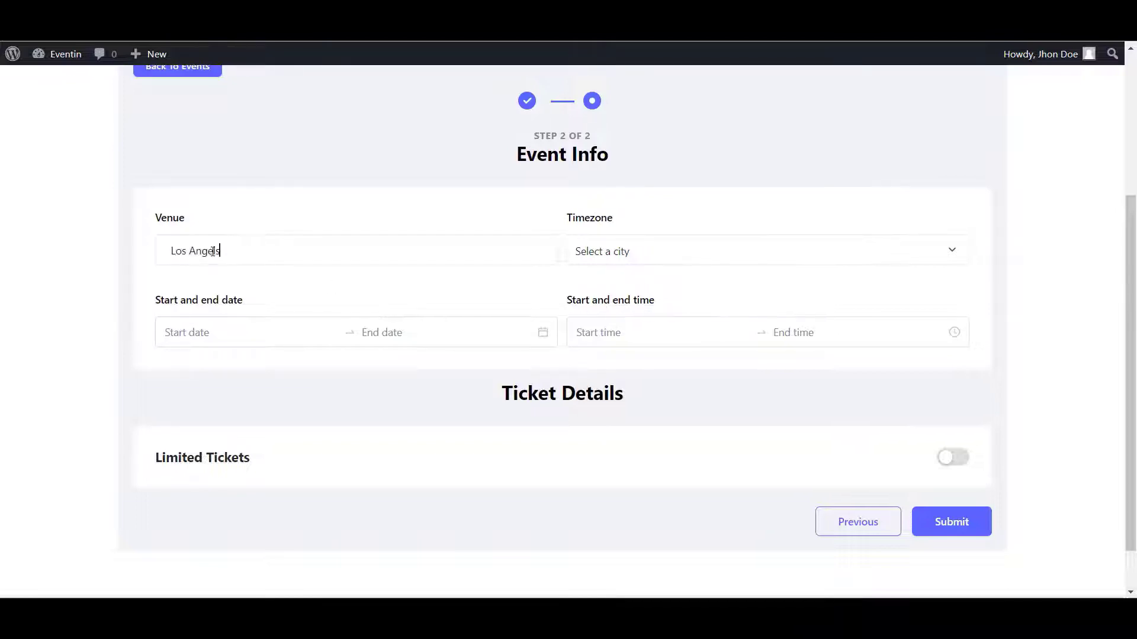
text(, CA)
click(632, 251)
text(los)
- Set dates 2022-09-24 to 2022-10-19 and times 10:00 AM to 4:00 PM
click(240, 332)
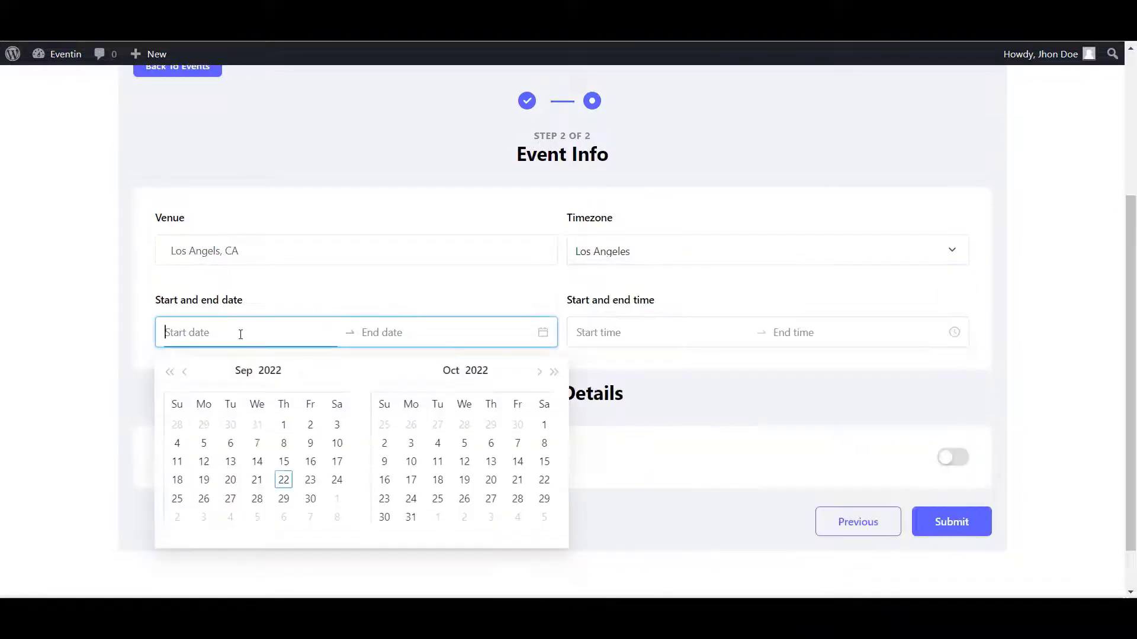
click(337, 480)
click(464, 480)
click(637, 331)
scroll(581, 513, down, 3)
click(582, 513)
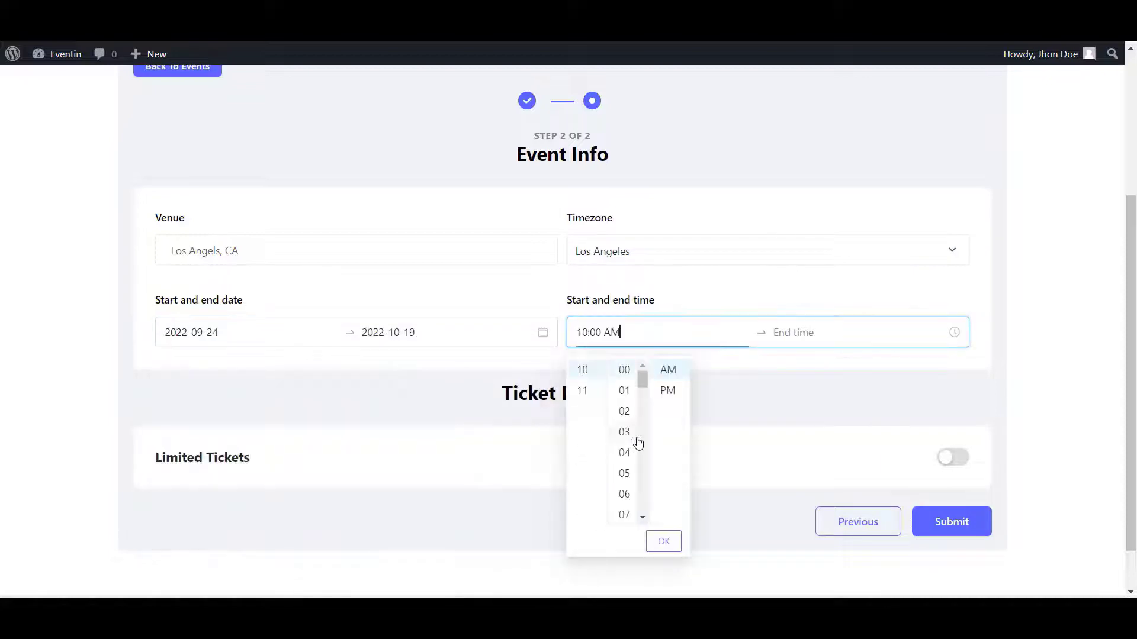
click(659, 541)
scroll(779, 409, up, 5)
click(777, 452)
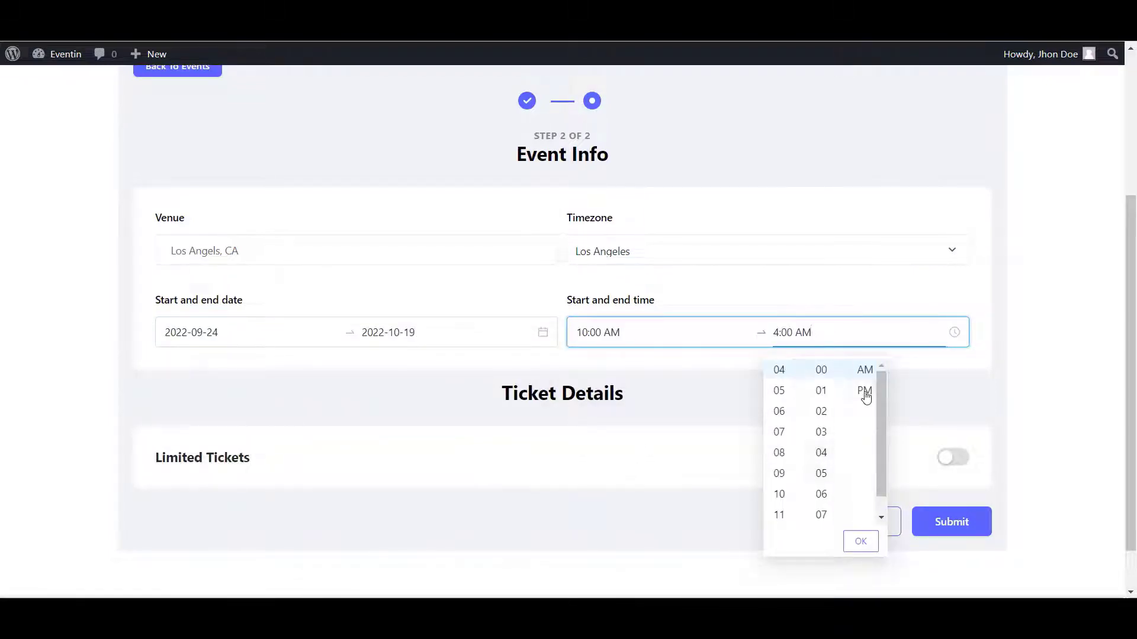
click(863, 391)
click(753, 244)
scroll(754, 243, down, 1)
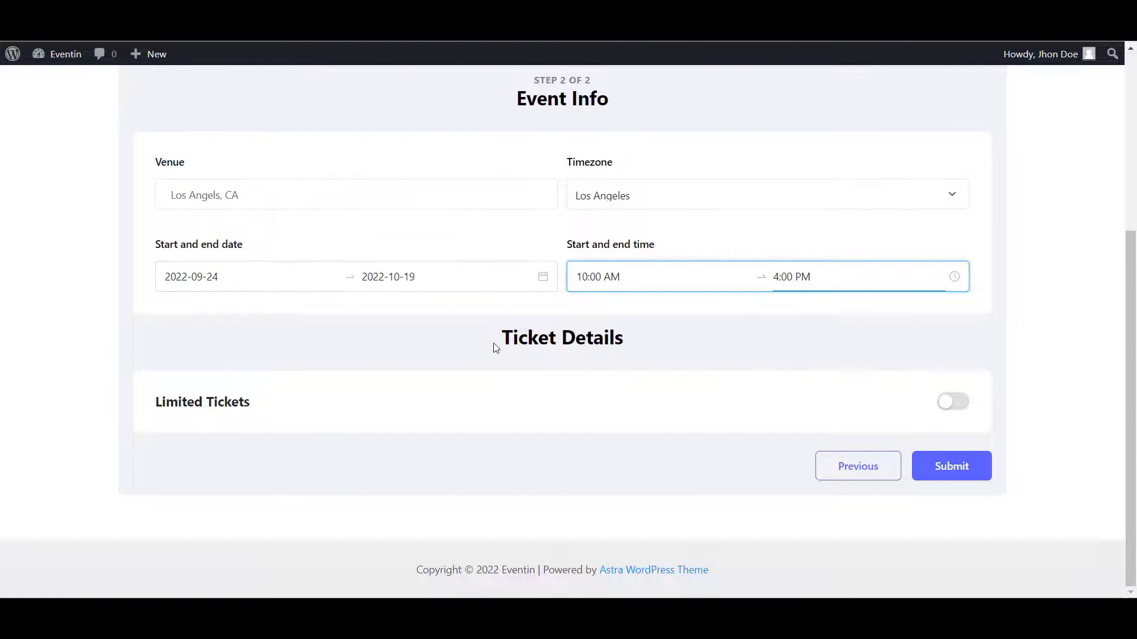
drag(497, 348, 692, 358)
click(692, 357)
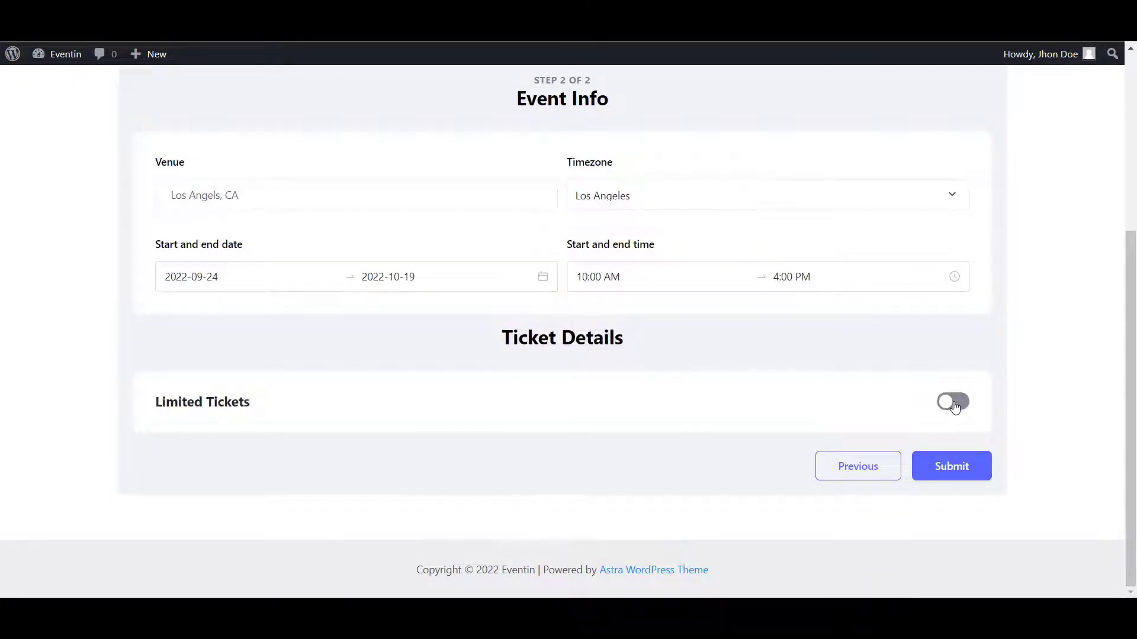
- Enable limited tickets and set the VIP ticket: price 200, 120 tickets, limit 1
click(952, 400)
scroll(948, 390, down, 3)
scroll(771, 353, down, 1)
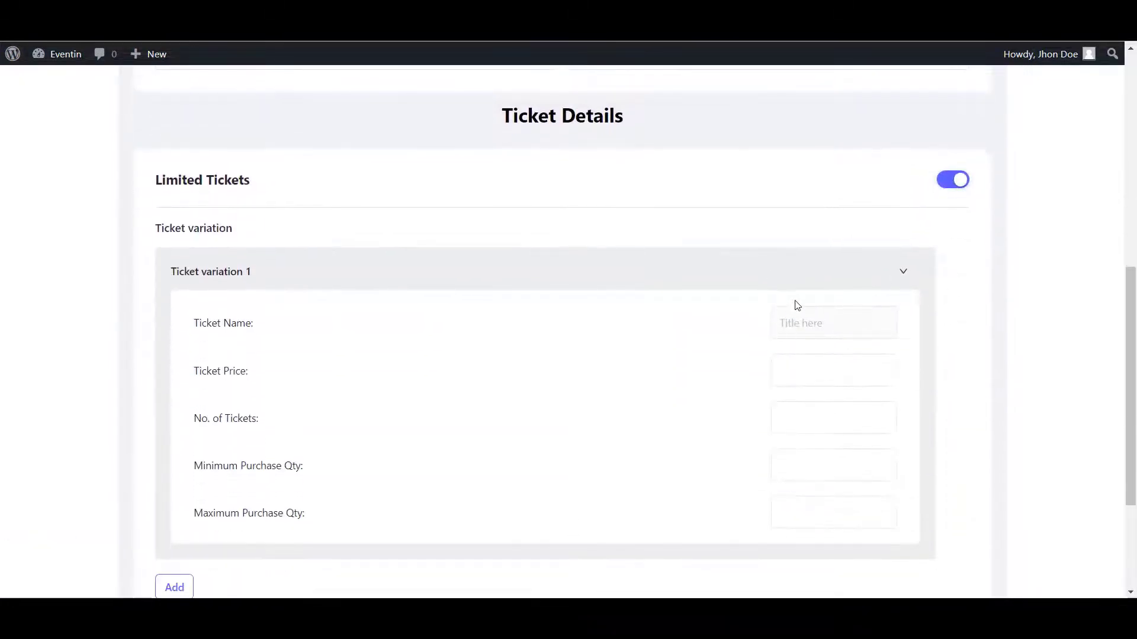
click(820, 330)
text(VIP)
click(817, 374)
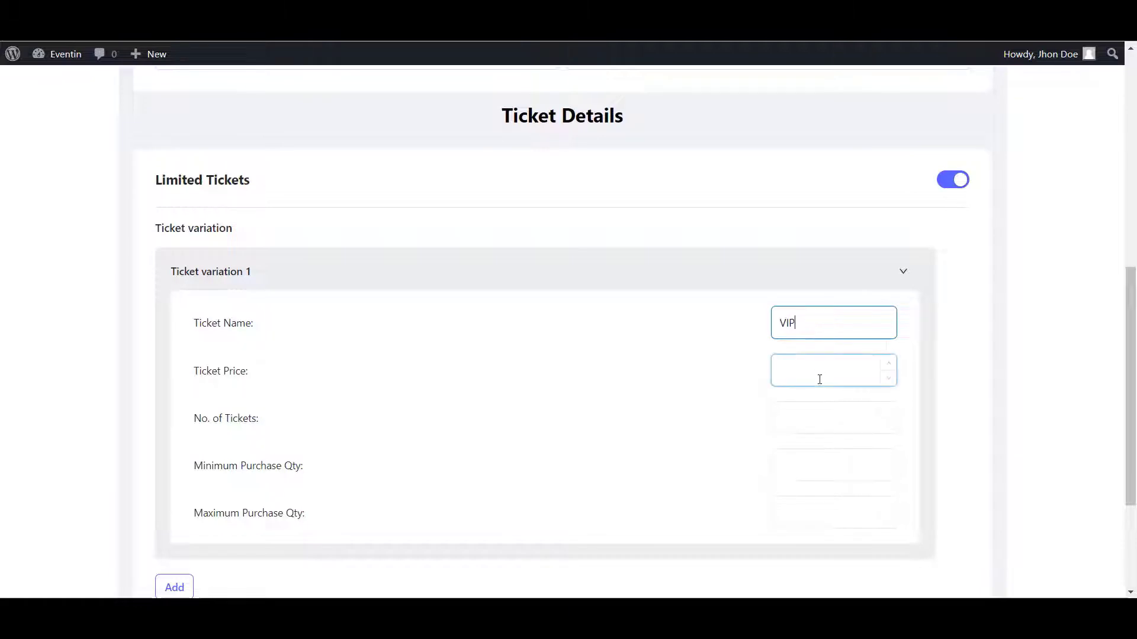
text(200)
click(832, 422)
text(120)
scroll(826, 379, down, 2)
click(817, 320)
text(1)
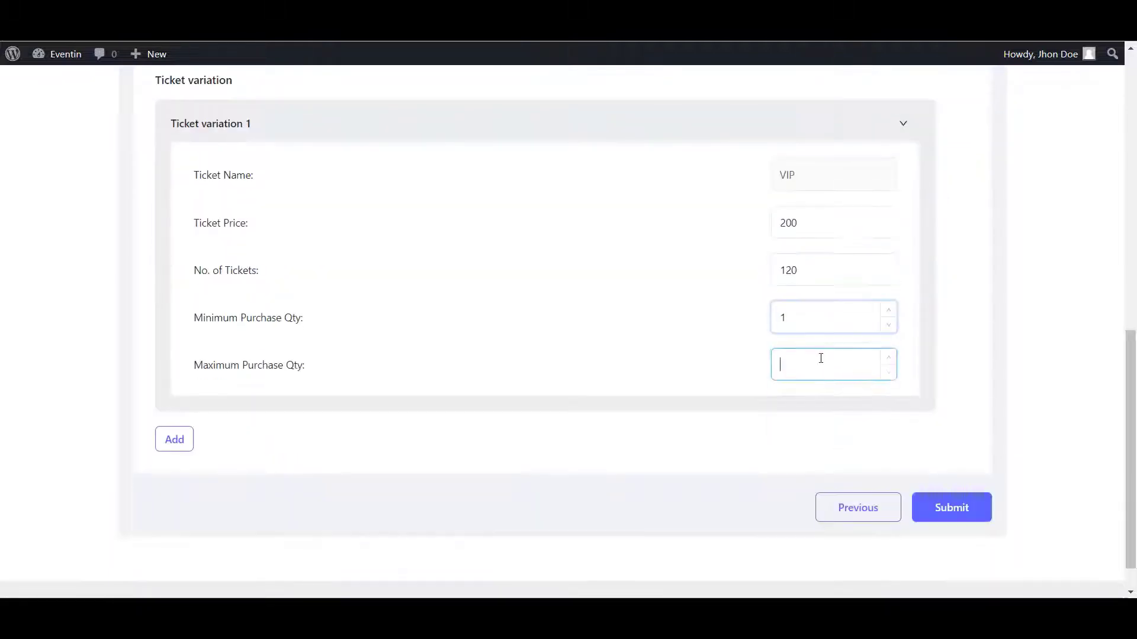
text(1)
click(173, 438)
scroll(598, 497, down, 2)
- Add a Regular ticket priced 120 with 256 tickets, quantity 1–5, and submit
click(827, 354)
text(Regular)
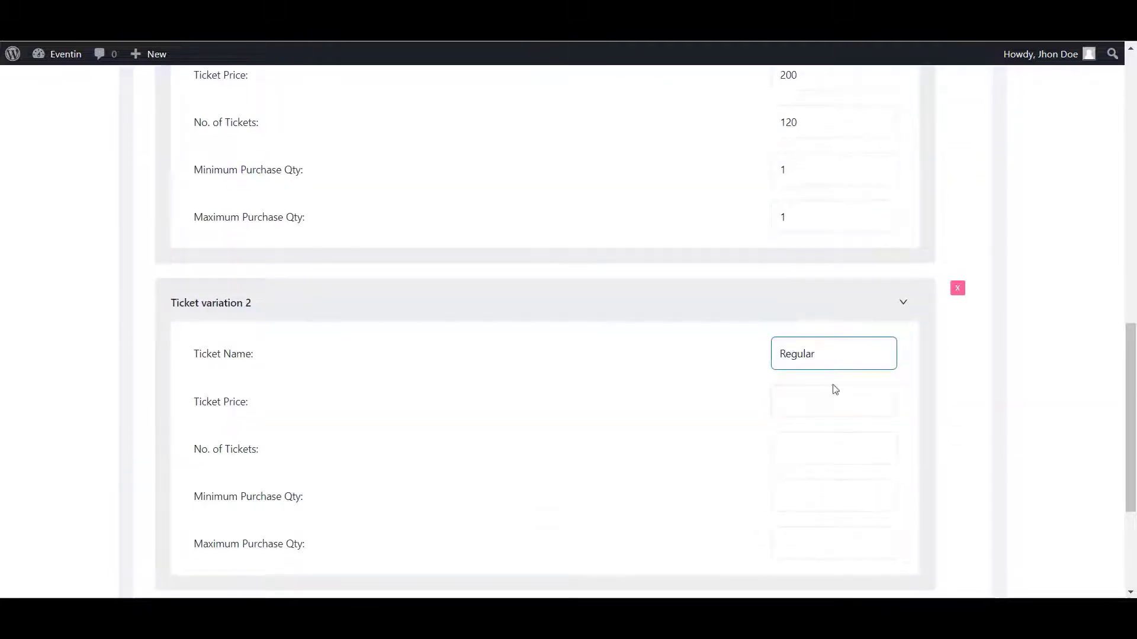
click(826, 401)
text(120)
click(804, 446)
text(256)
scroll(804, 446, down, 3)
click(817, 274)
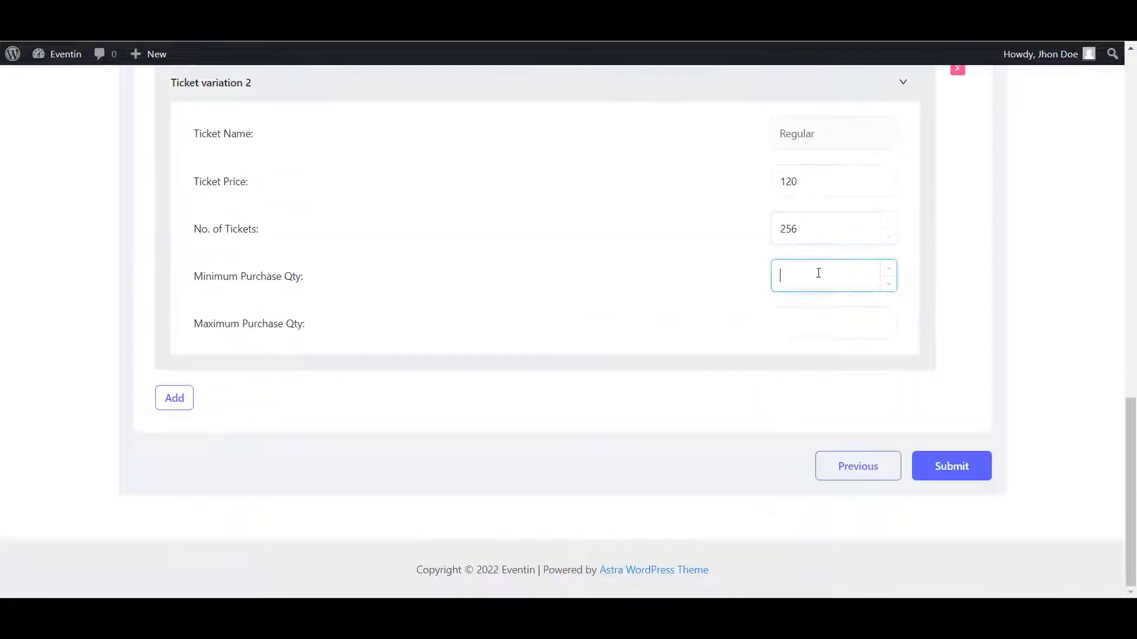
text(1)
click(812, 317)
text(5)
scroll(812, 316, up, 15)
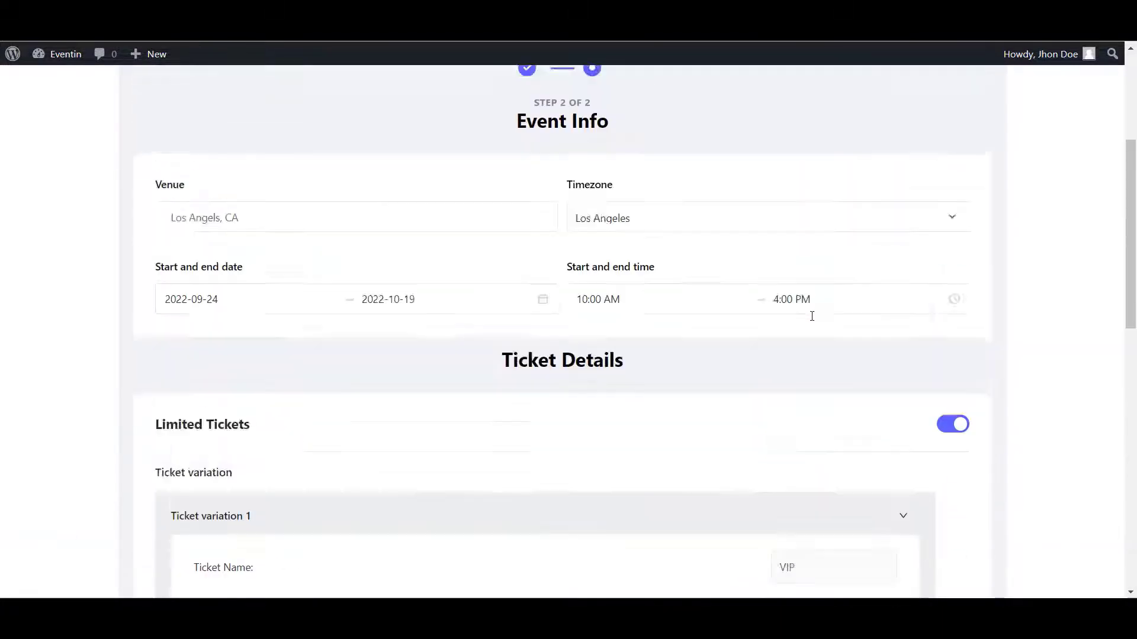
scroll(813, 321, down, 15)
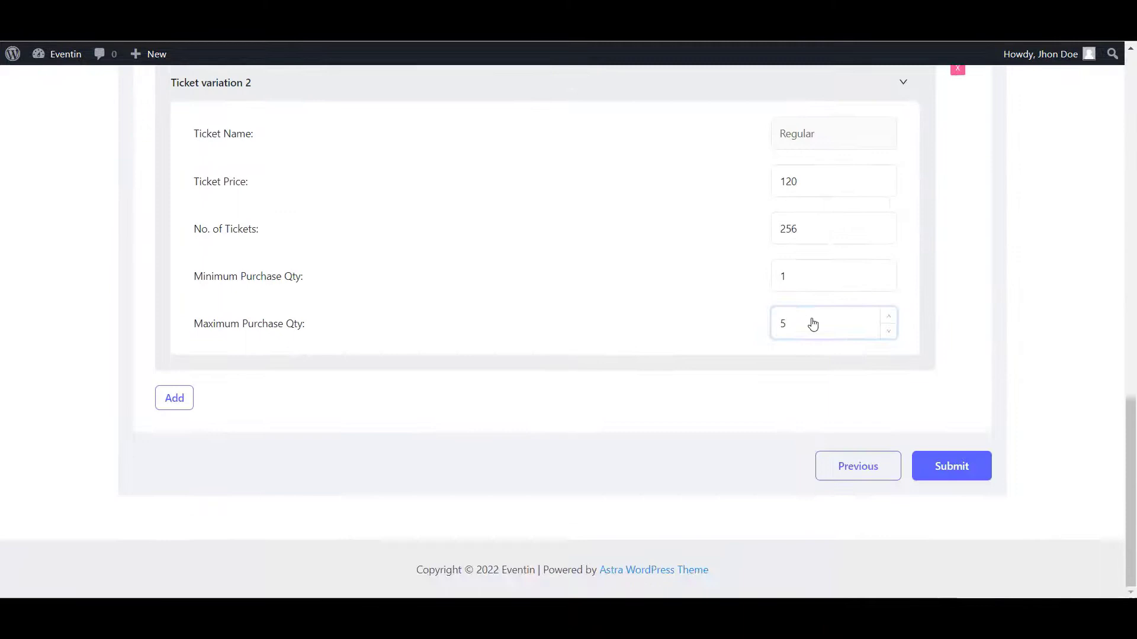
click(971, 472)
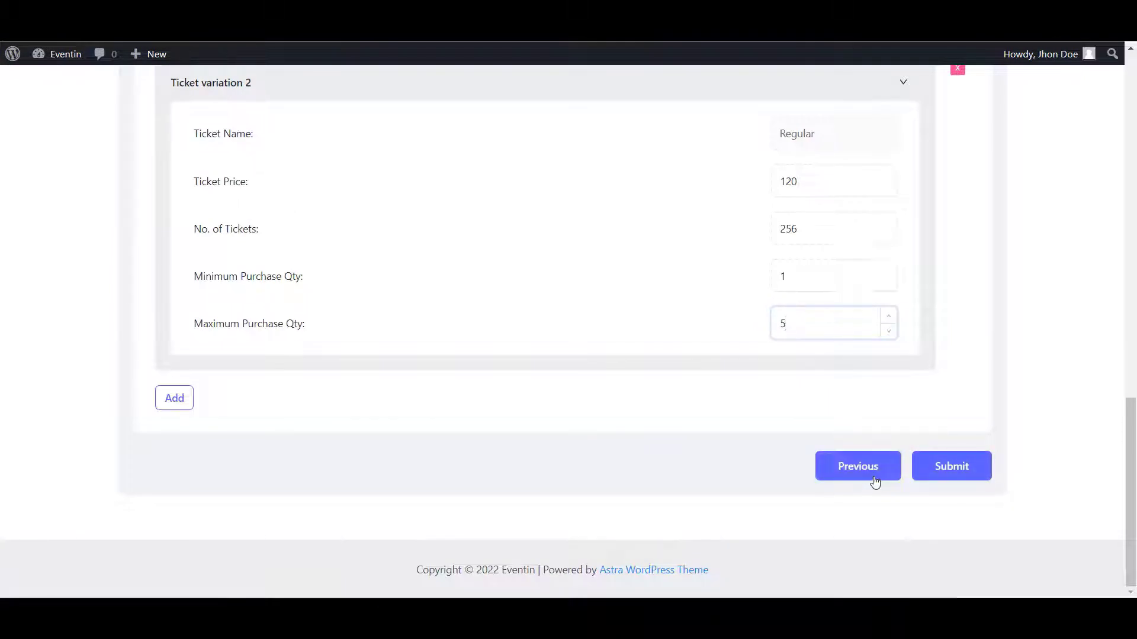
- Submit the Devs Summit 2023 event, see Event Created, and return to the events list
click(963, 473)
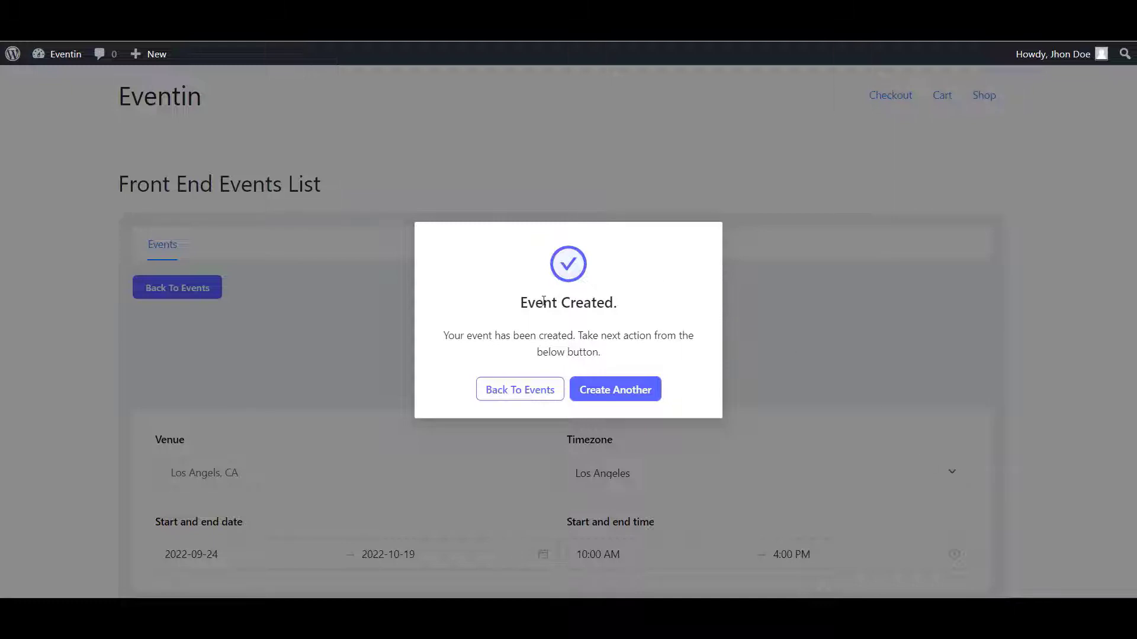
drag(517, 308, 630, 311)
click(630, 311)
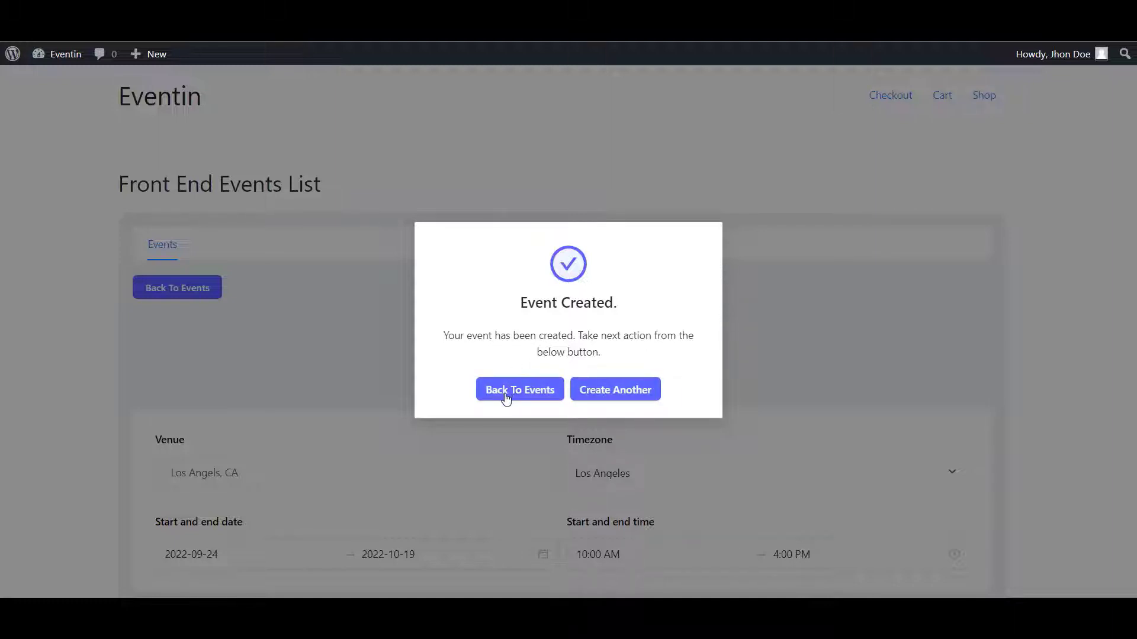
click(531, 401)
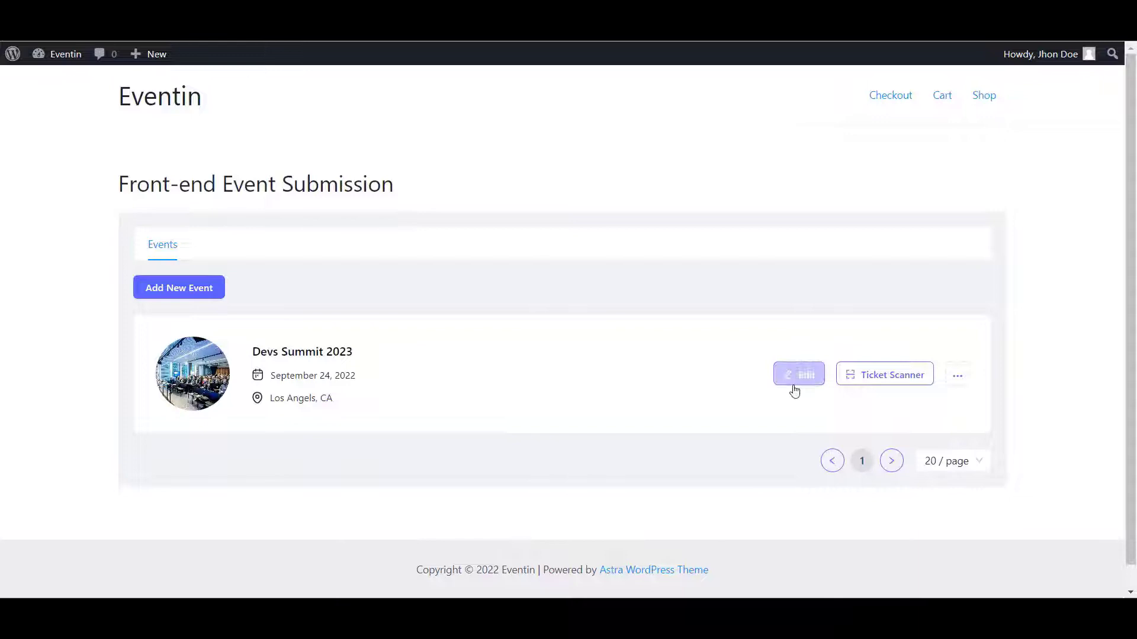
- Preview the Devs Summit 2023 event page and scroll through its dates, venue and ticket form
click(957, 375)
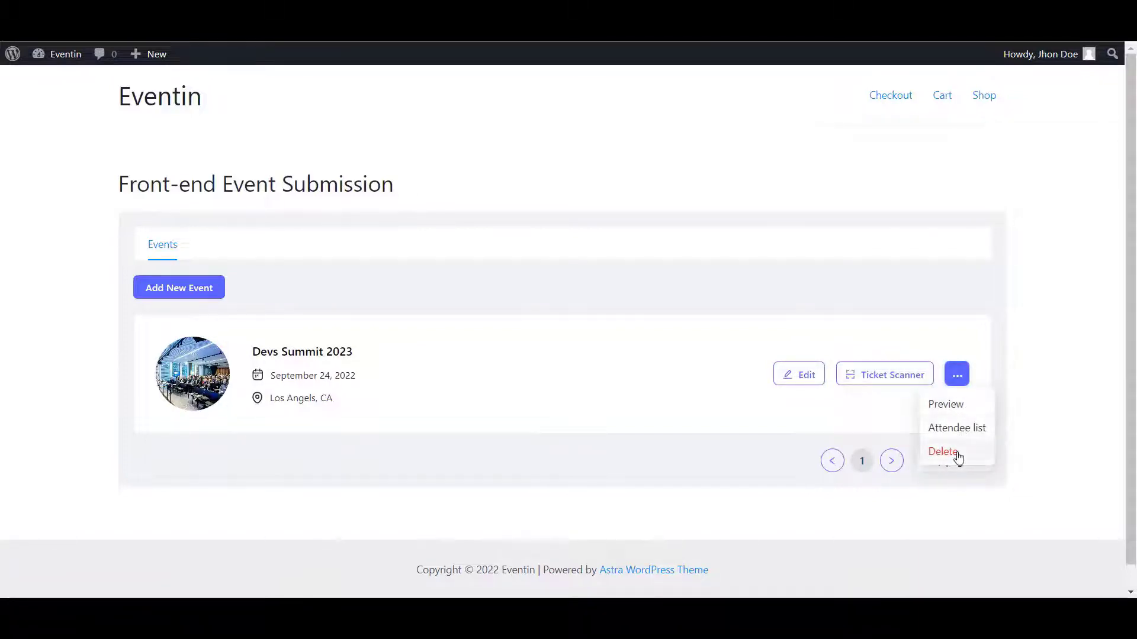
click(954, 404)
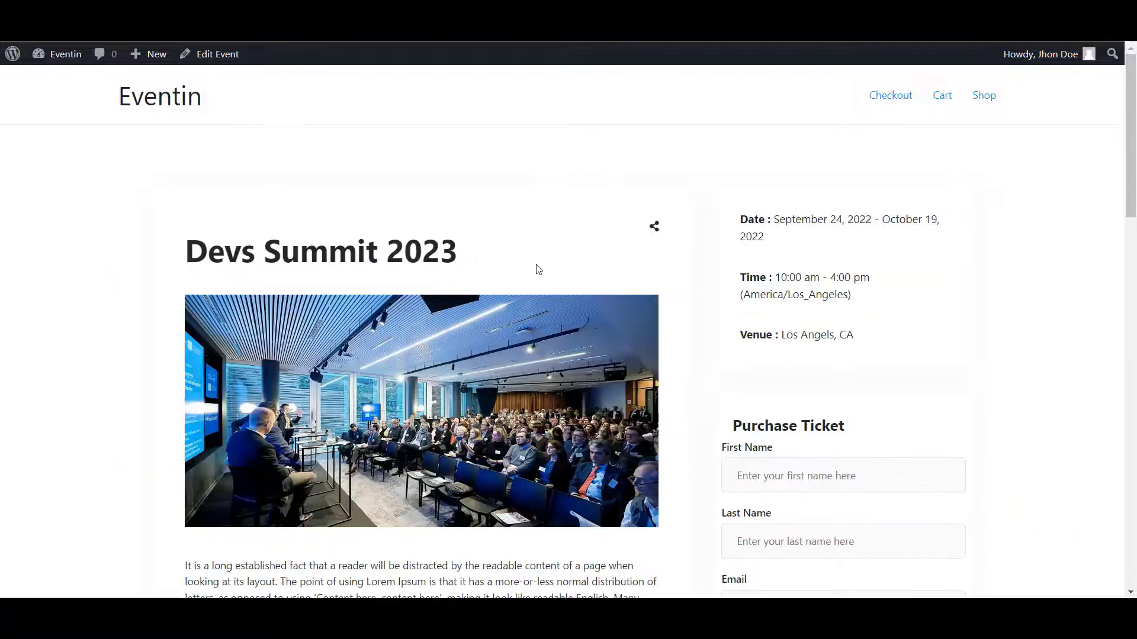
scroll(536, 266, down, 4)
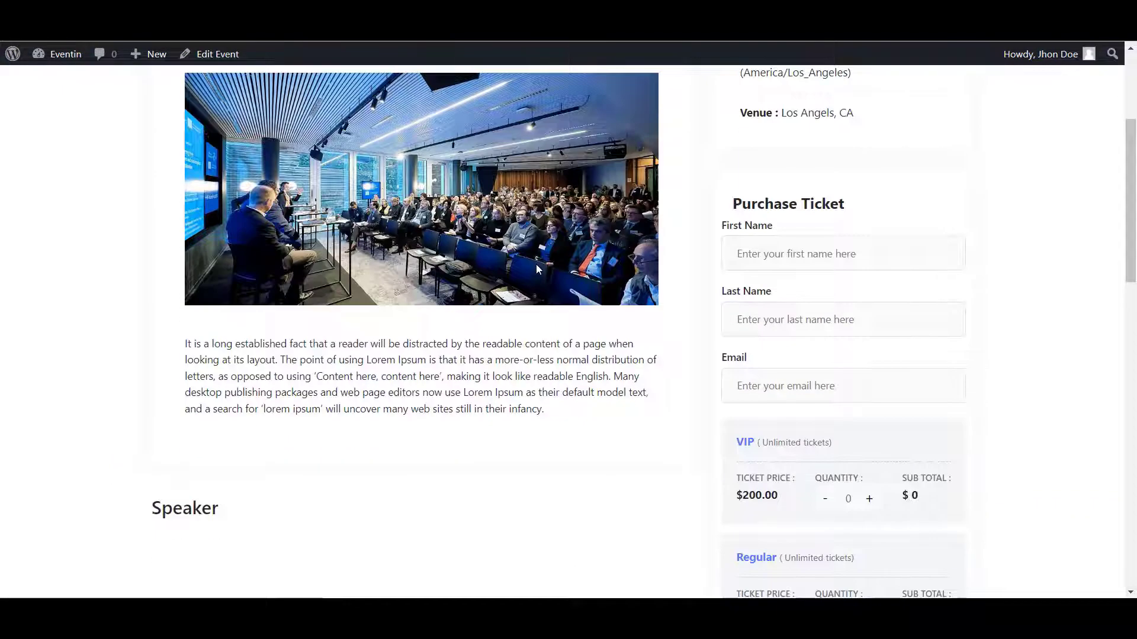
scroll(537, 269, up, 4)
- Return to the events list, open the Devs Summit 2023 attendee list, and refresh it
key(ctrl+w)
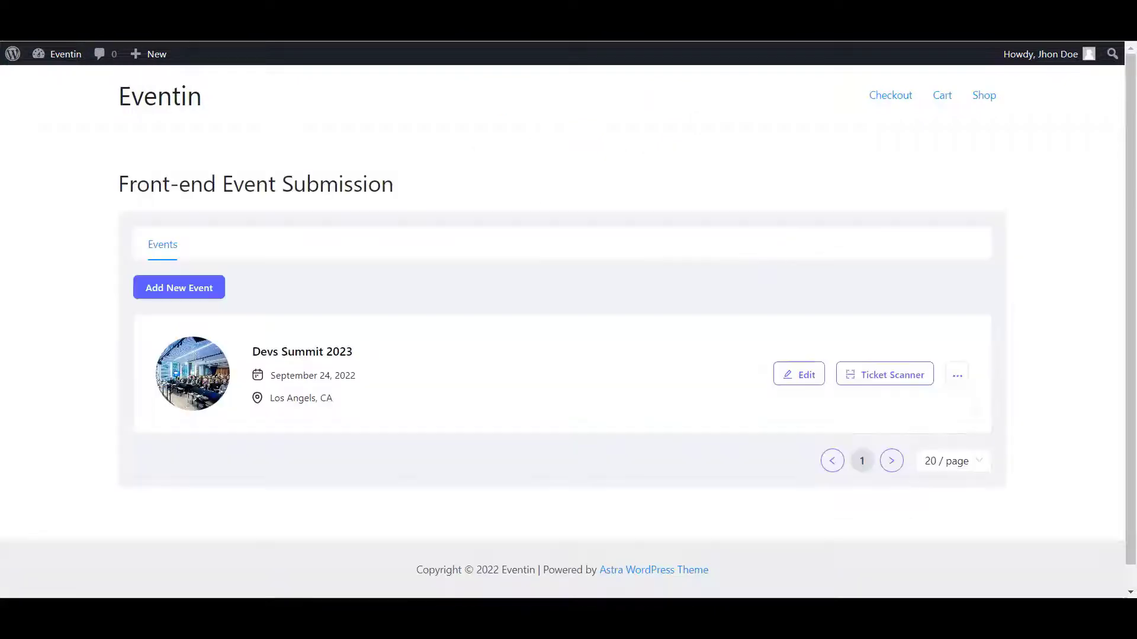
click(957, 375)
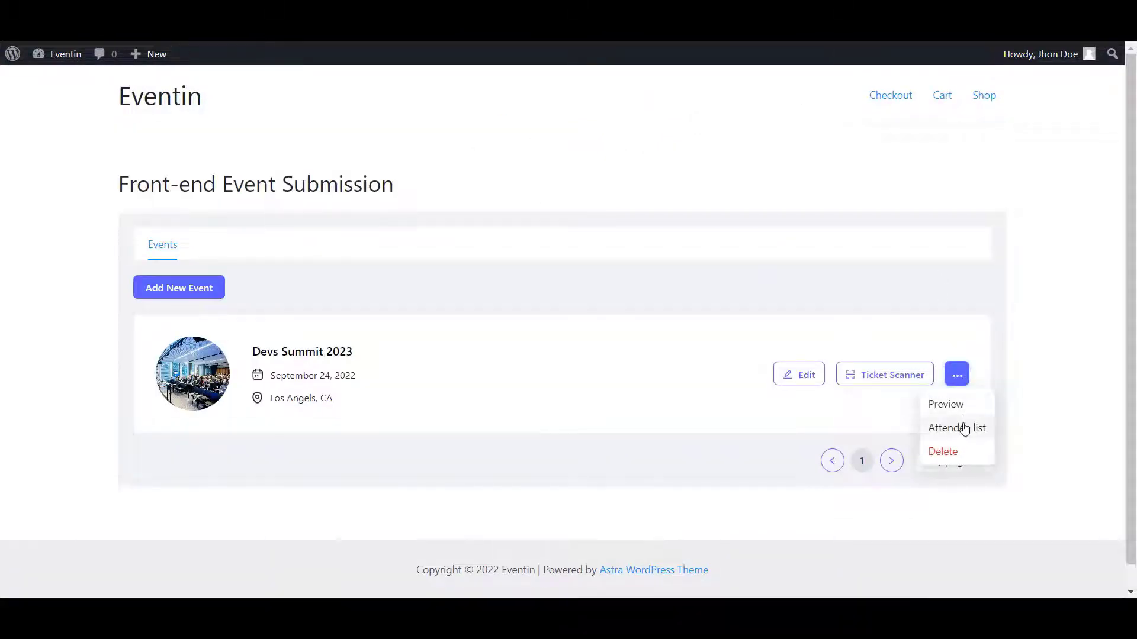
click(965, 428)
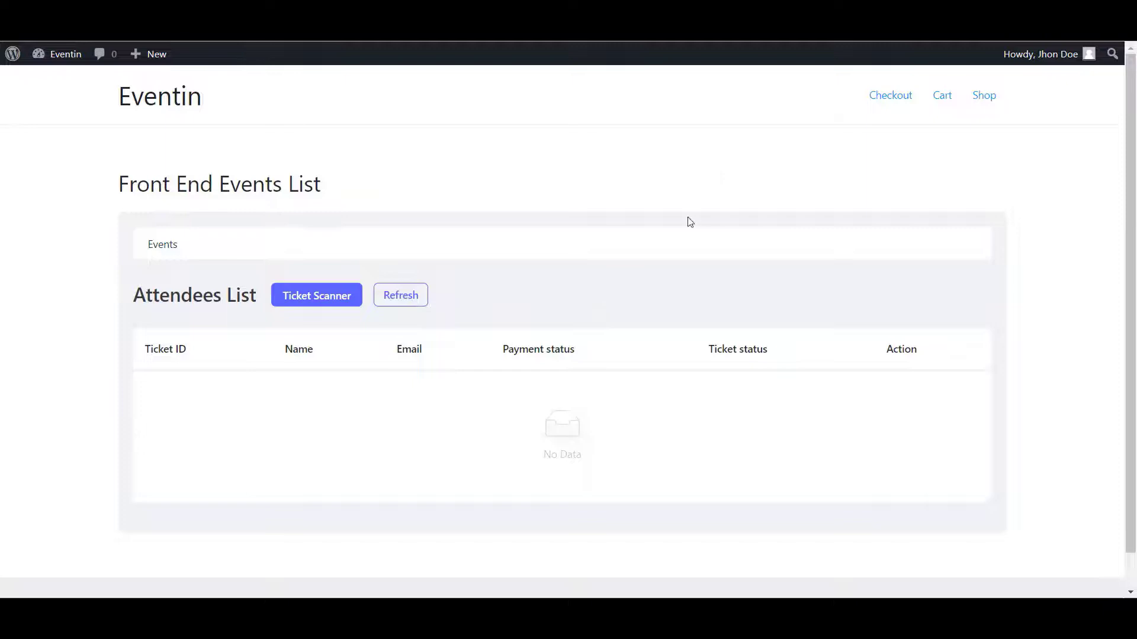
drag(138, 299, 258, 301)
click(259, 304)
click(412, 302)
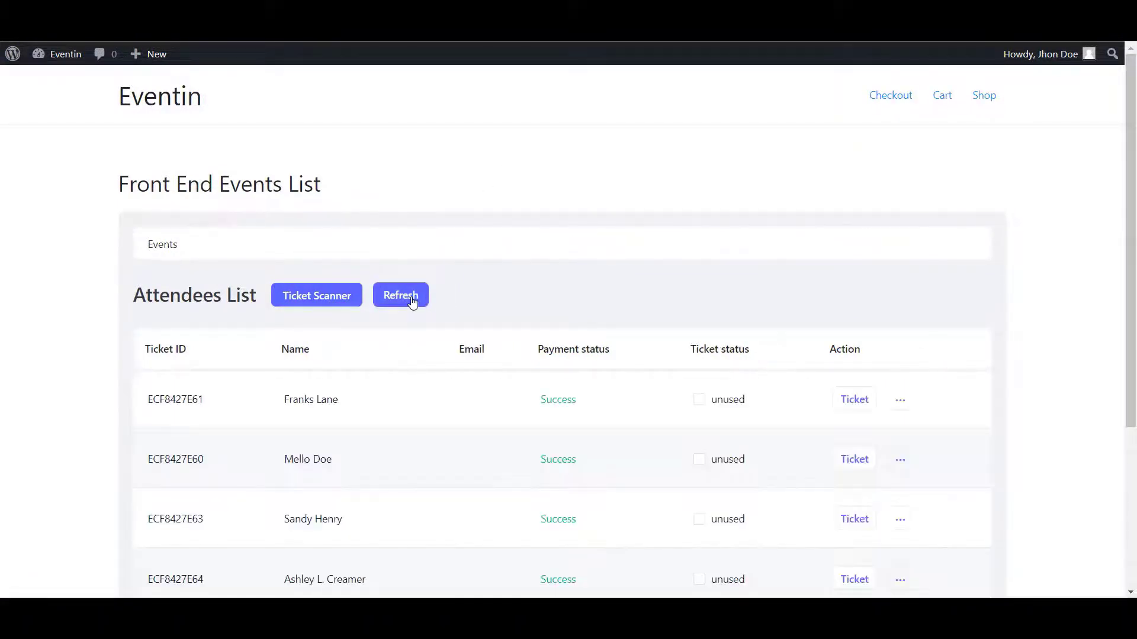
scroll(421, 312, down, 4)
scroll(424, 312, up, 4)
scroll(500, 306, down, 1)
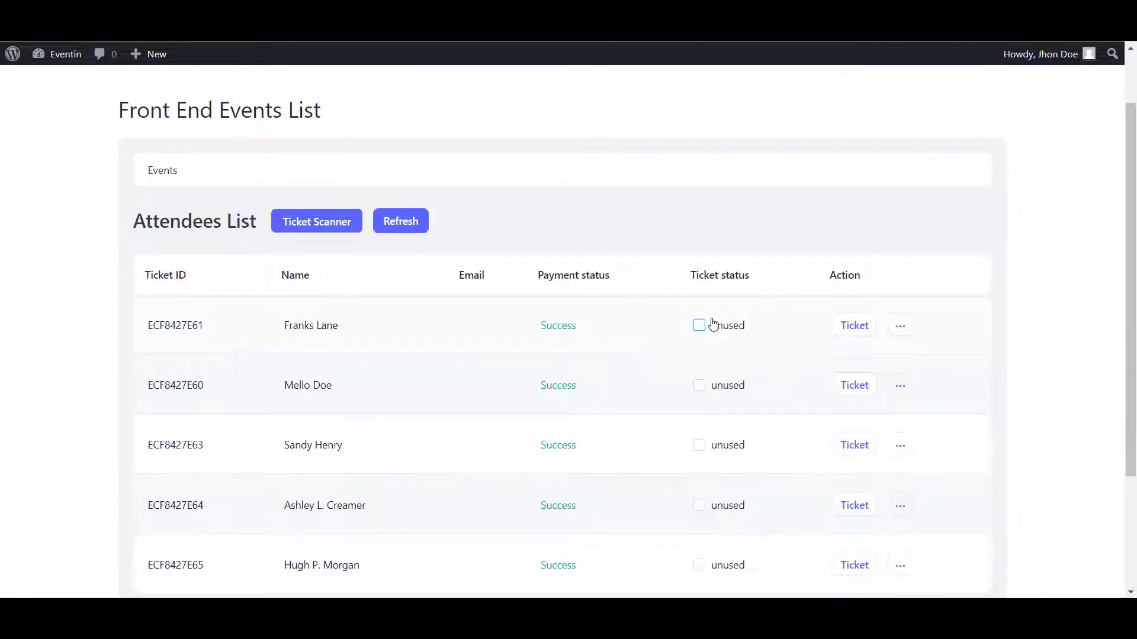
- Edit the first attendee: set ticket status to Used, keep payment Success, and update details
click(903, 331)
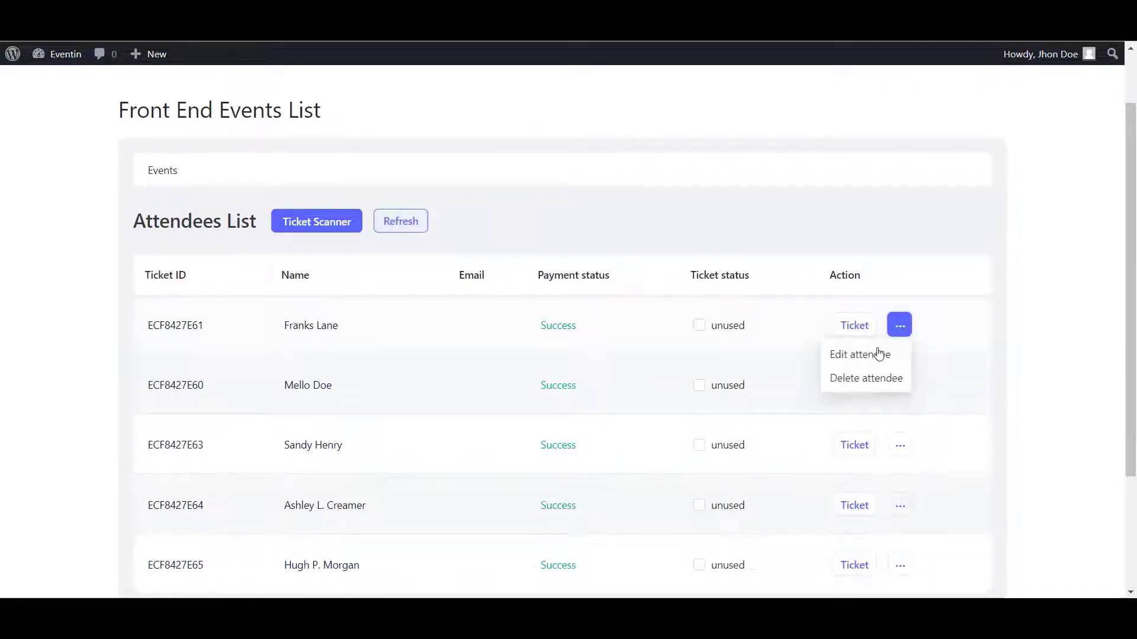
click(880, 353)
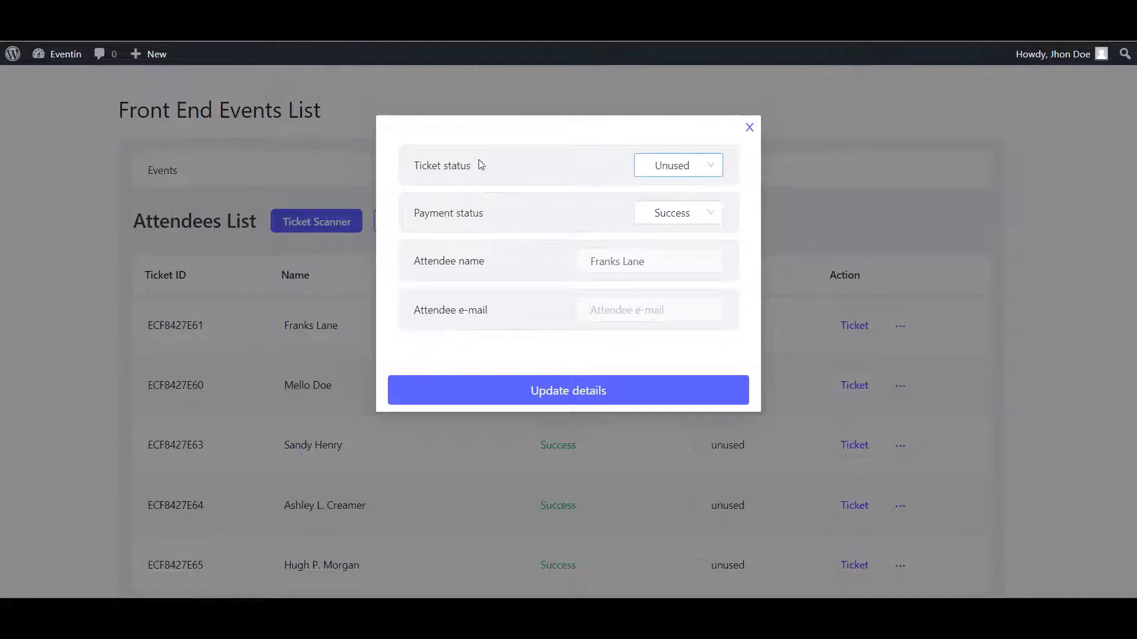
click(451, 166)
click(682, 169)
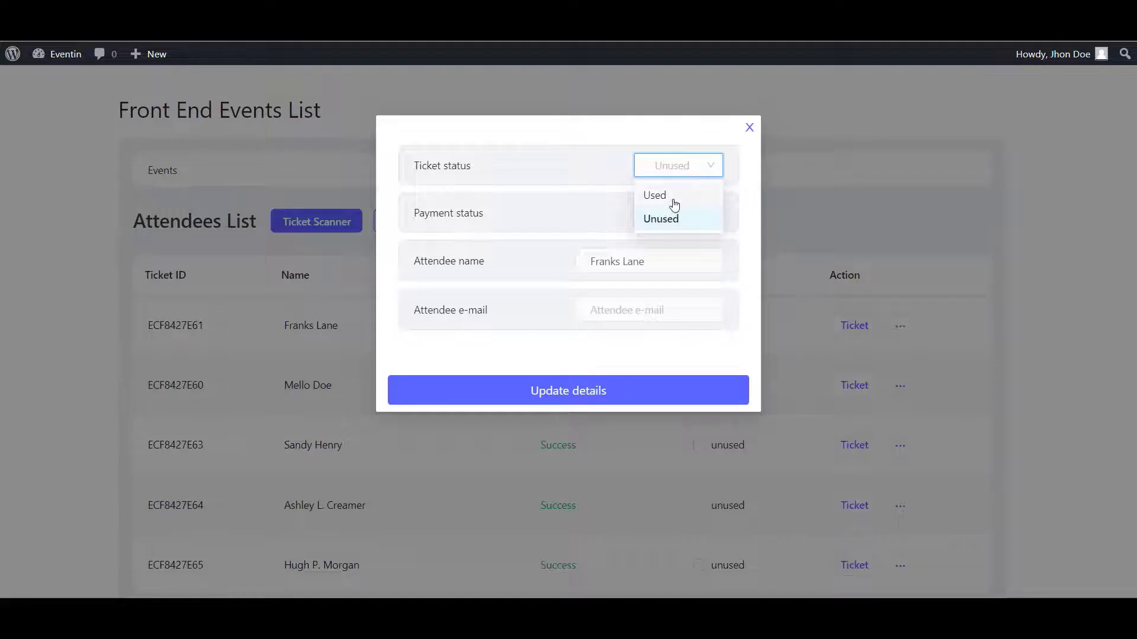
click(655, 195)
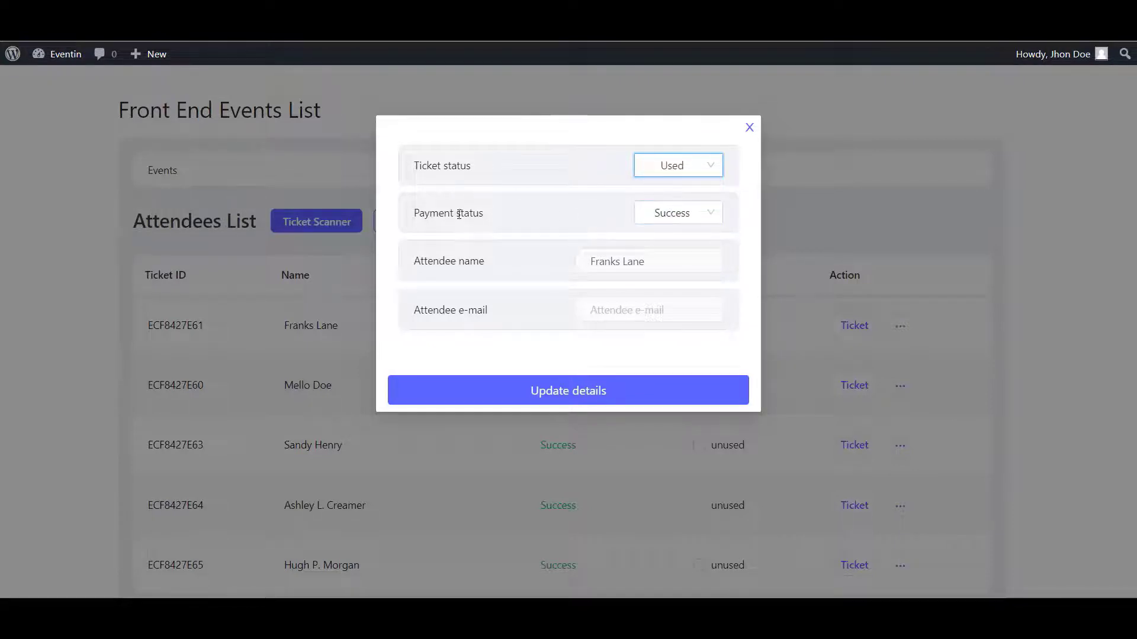
click(693, 215)
click(557, 232)
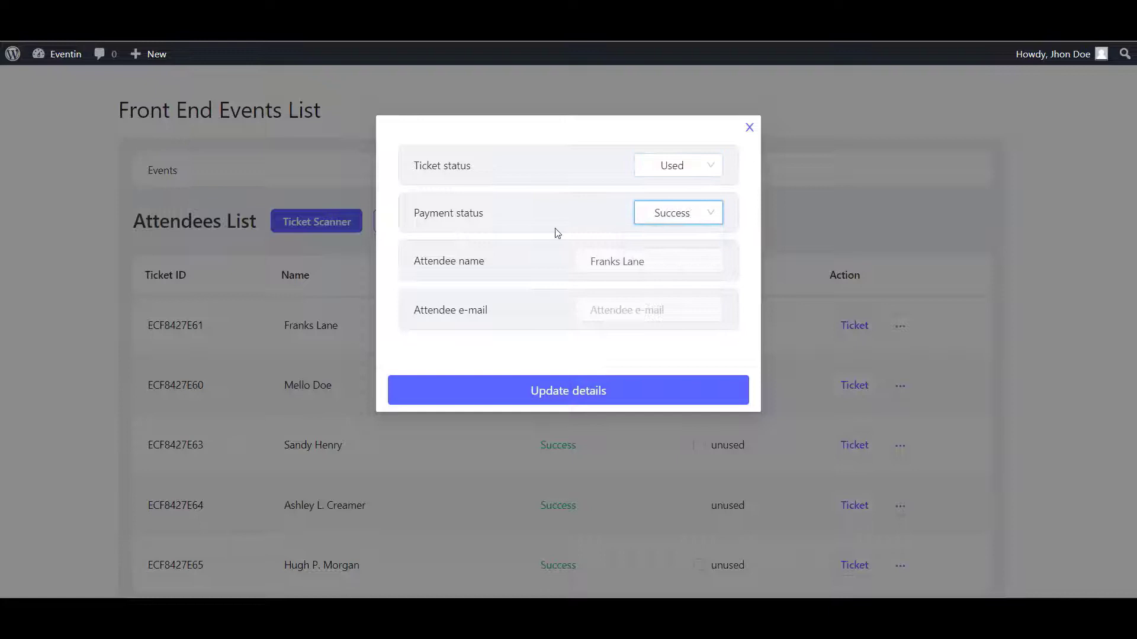
click(660, 262)
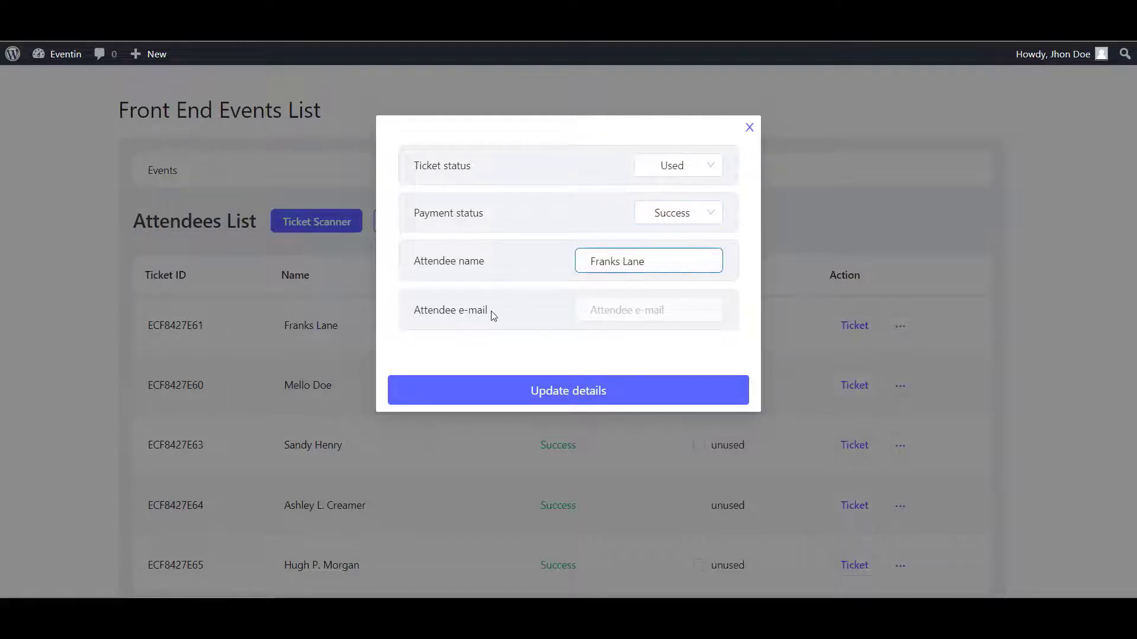
click(589, 390)
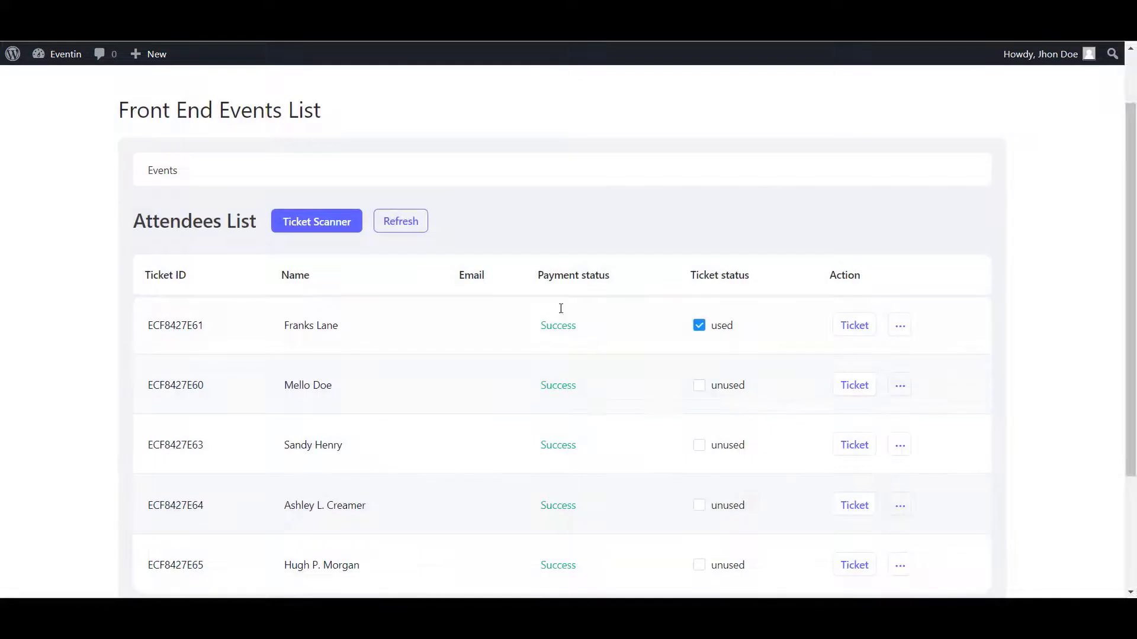
- Scan a ticket QR code with the Ticket Scanner and review the check-in result
click(330, 225)
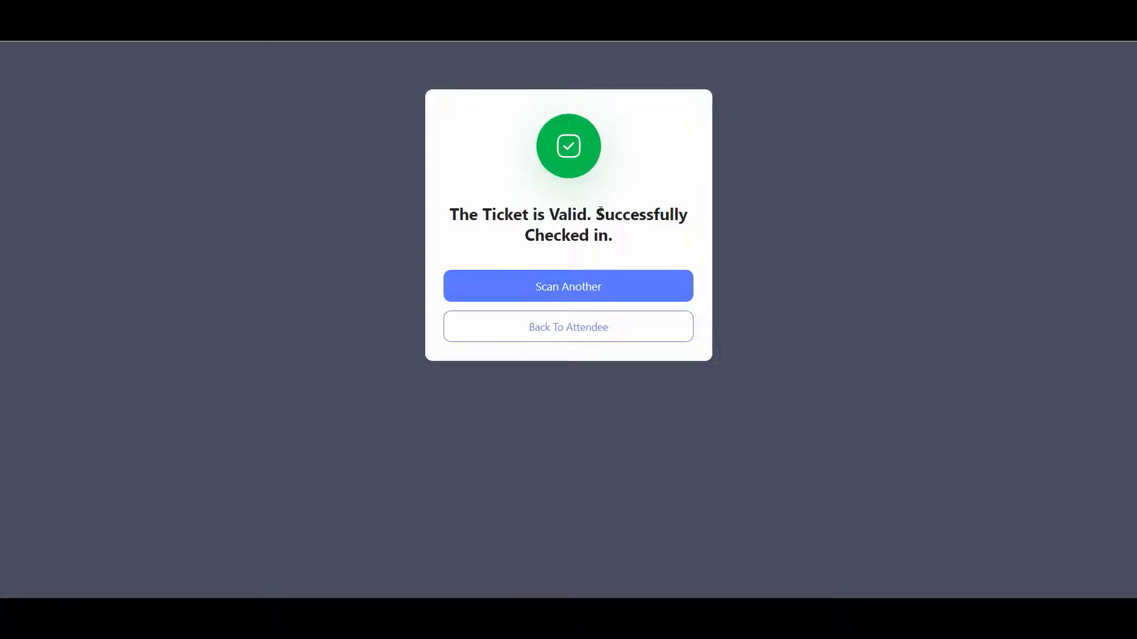
drag(596, 215, 615, 236)
click(619, 240)
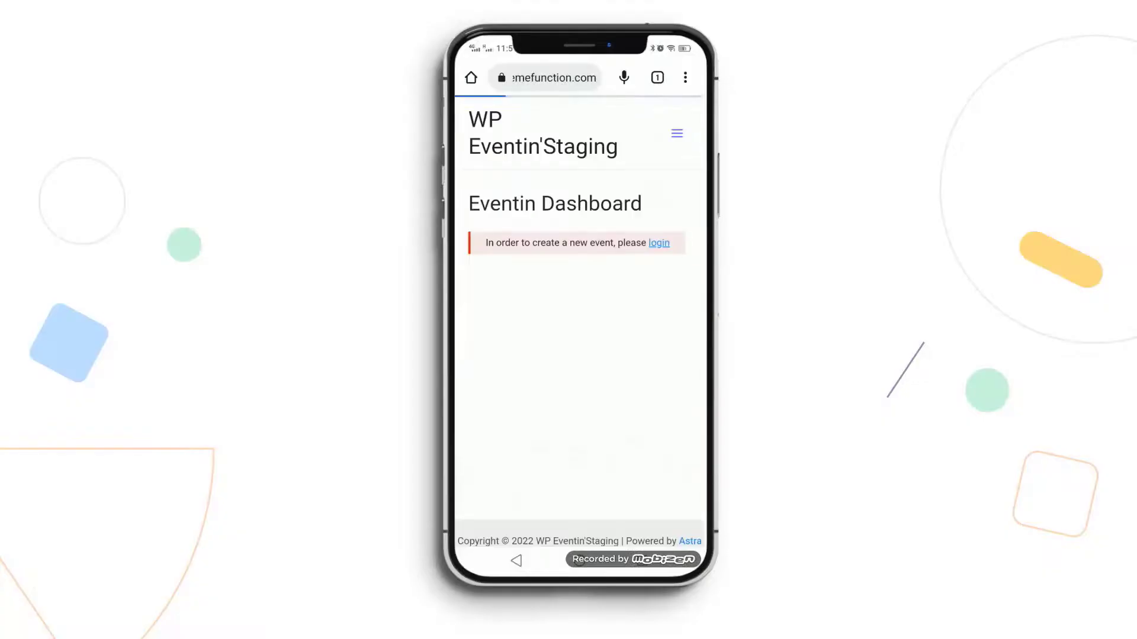
- On the phone, log in with the site username and password to reach the Eventin Dashboard
click(659, 243)
text(tweventin)
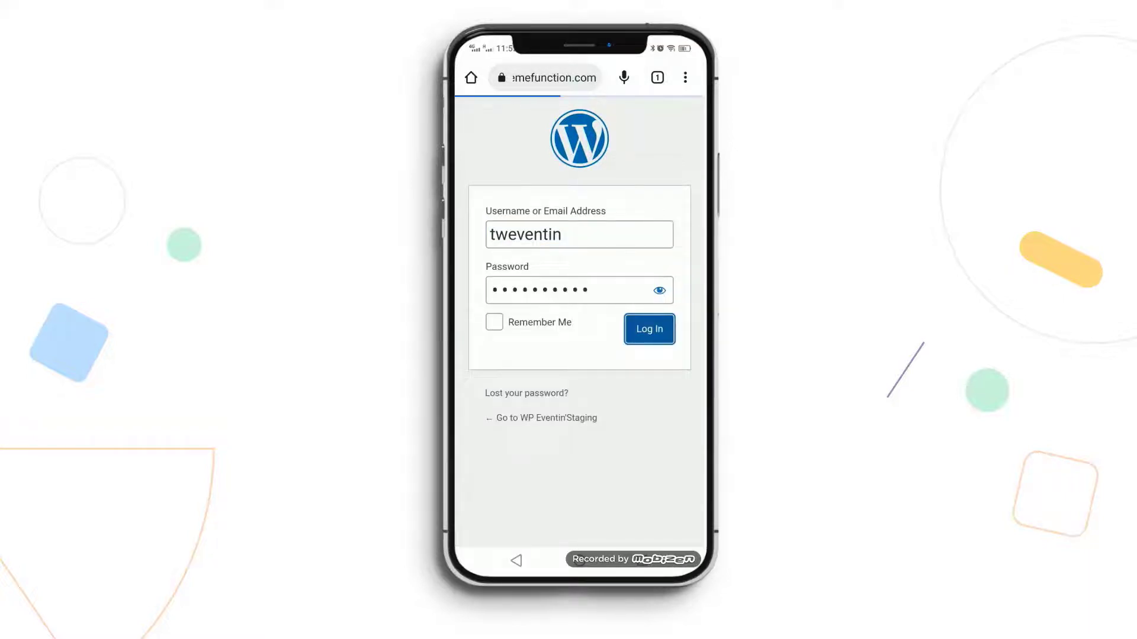
click(649, 328)
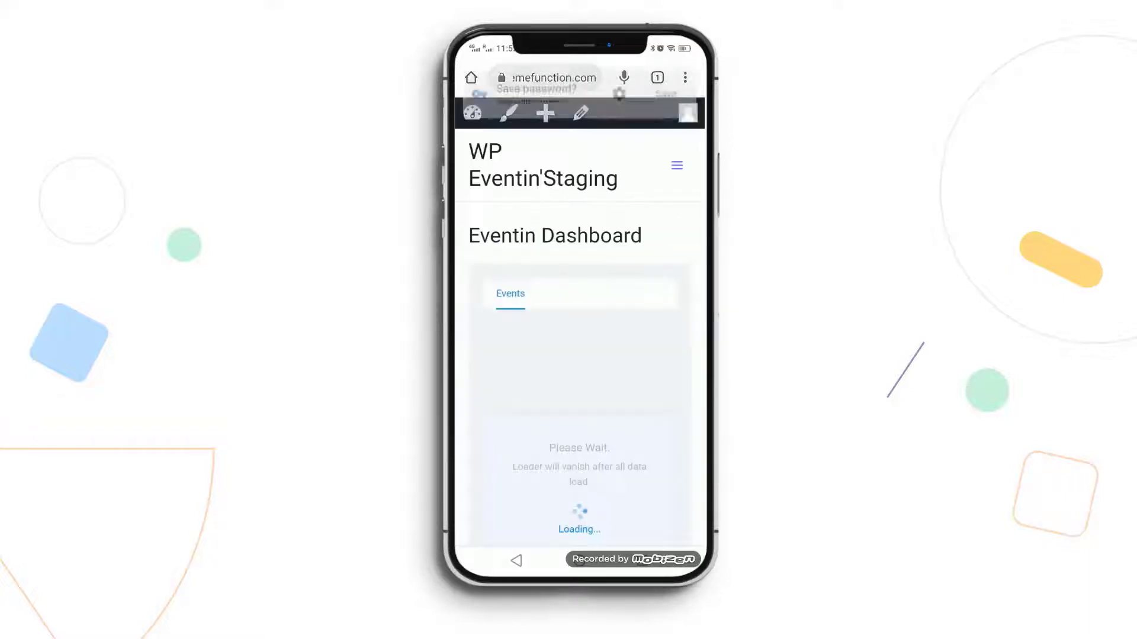
scroll(581, 355, down, 10)
scroll(580, 355, up, 10)
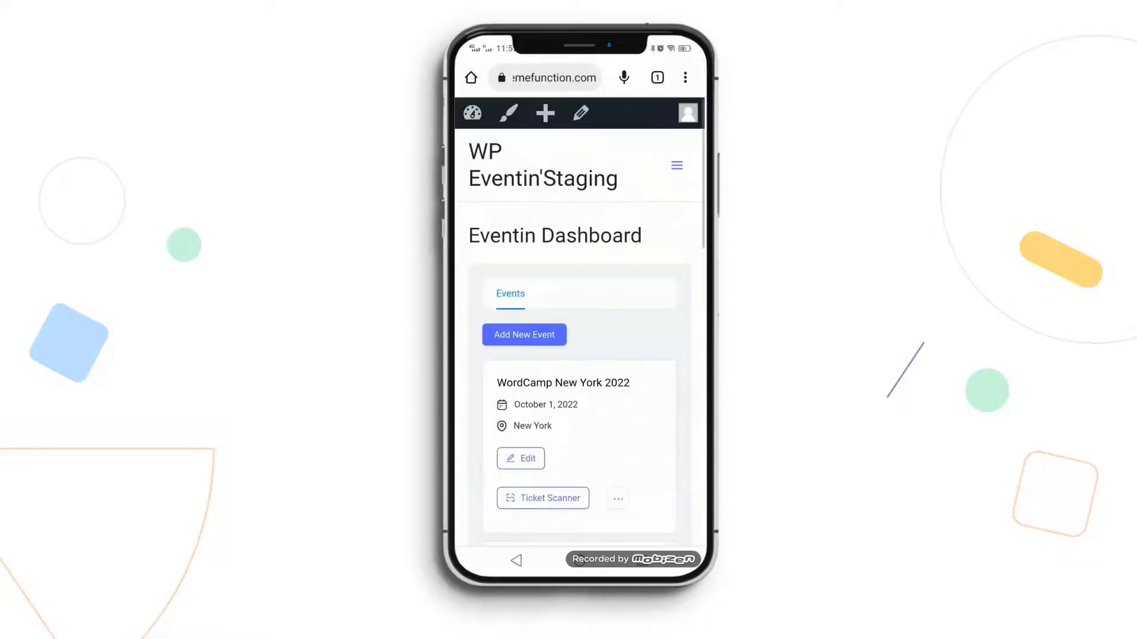
- Start a new event titled 'Ruby Devs Conference 2022' with the Qox image as its logo
click(524, 335)
click(558, 343)
text(Ruby De)
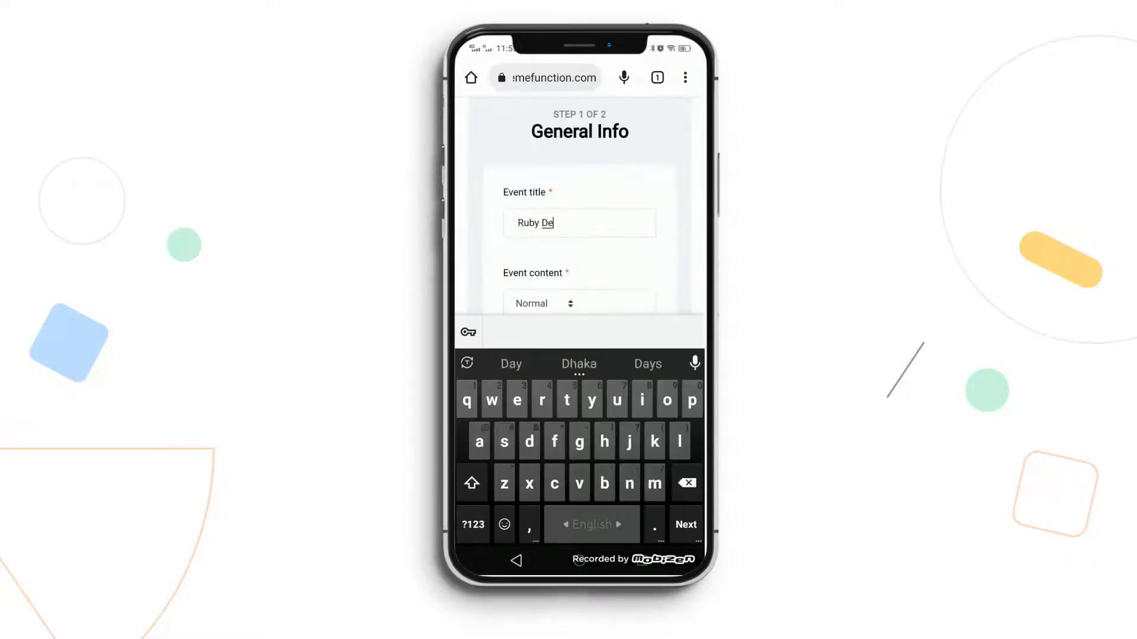
text(vs Conference 2022)
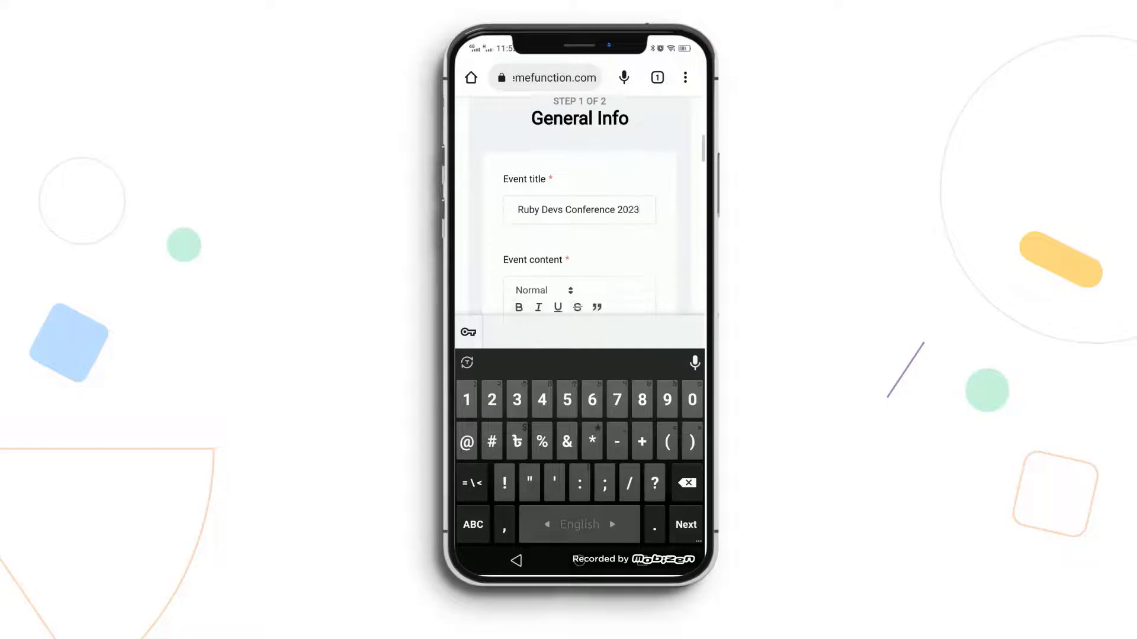
click(514, 198)
scroll(580, 225, down, 5)
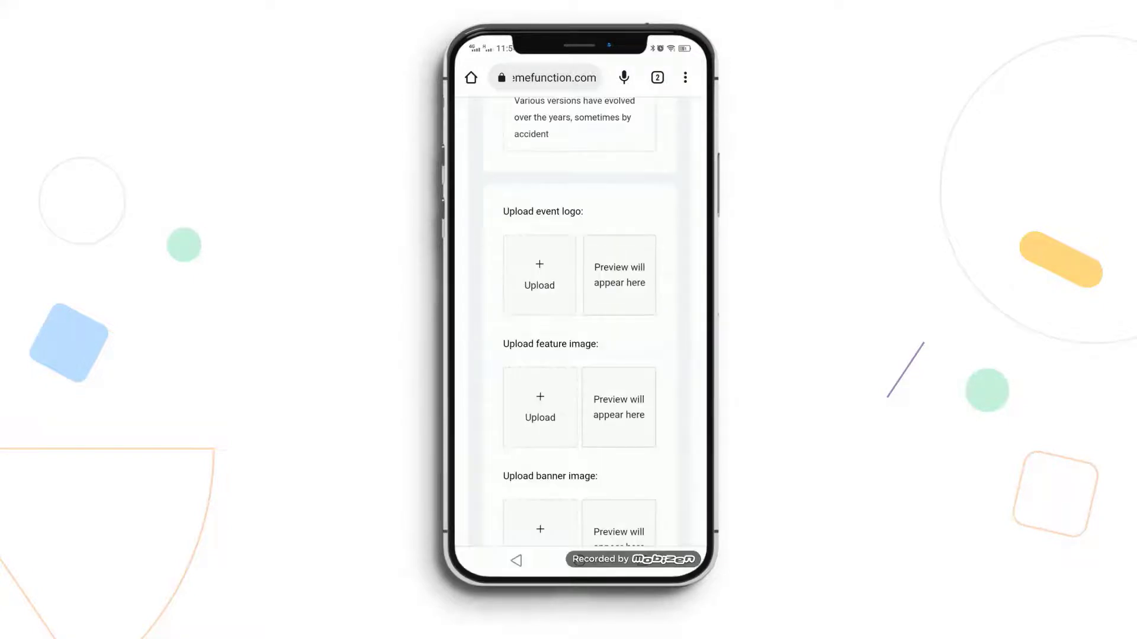
click(538, 274)
click(578, 414)
click(650, 525)
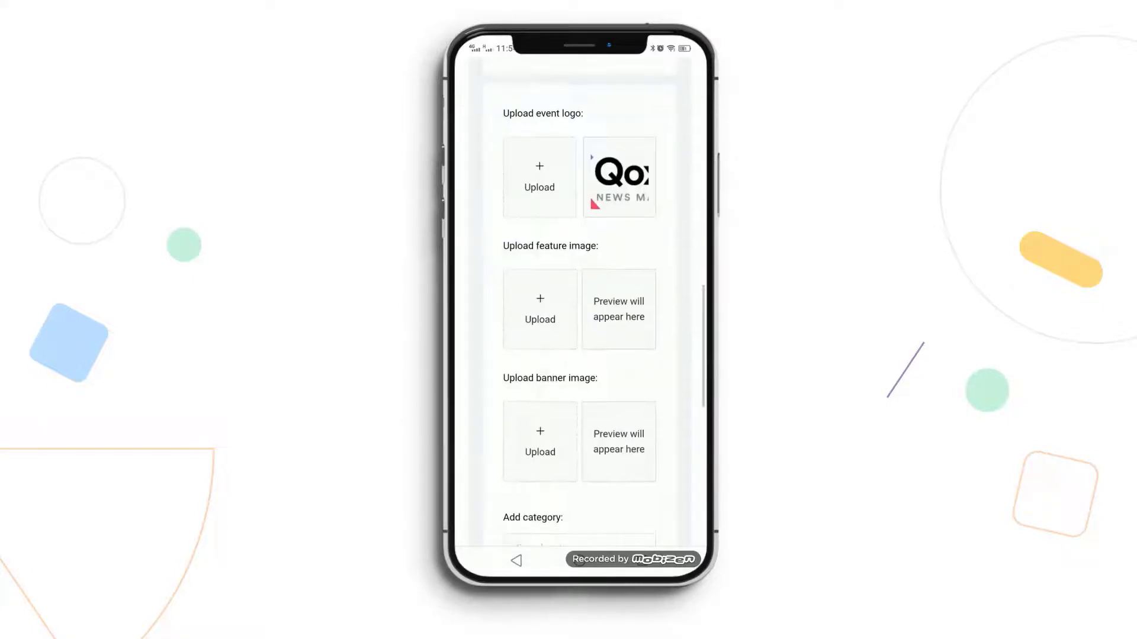
click(538, 305)
click(651, 525)
- Assign categories Meetup and WordCamp and tags Programming and WordPress
scroll(580, 236, down, 3)
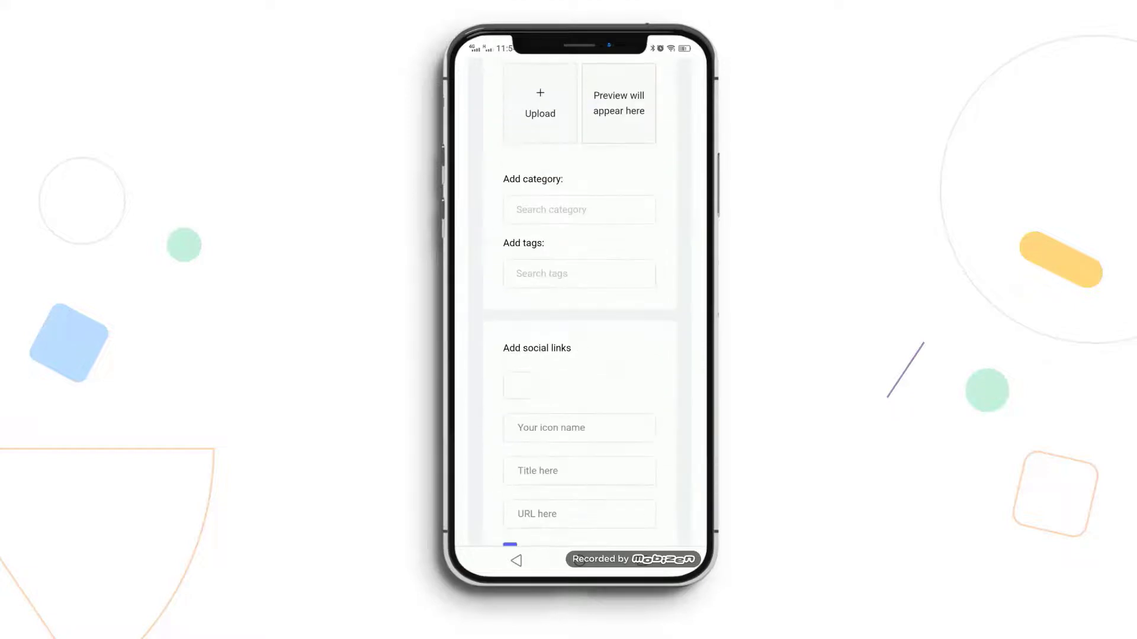
click(579, 208)
click(527, 236)
click(535, 261)
click(578, 198)
click(540, 265)
click(535, 287)
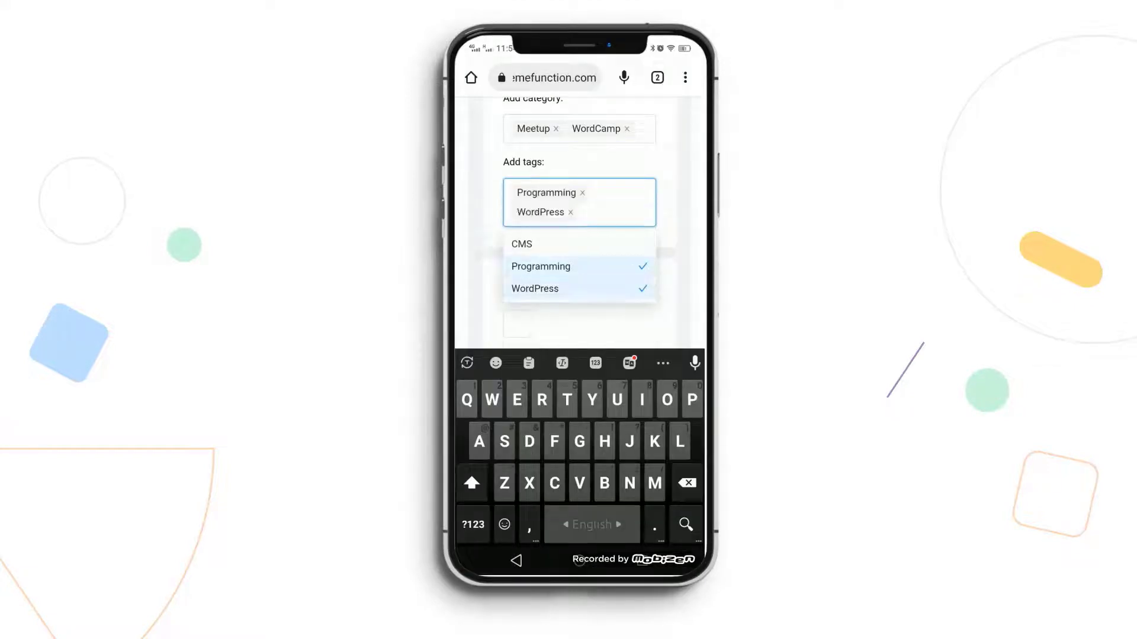
click(592, 248)
- Add social links with the Google icon titled 'Google' and Google Play titled 'Play Store'
scroll(580, 267, down, 3)
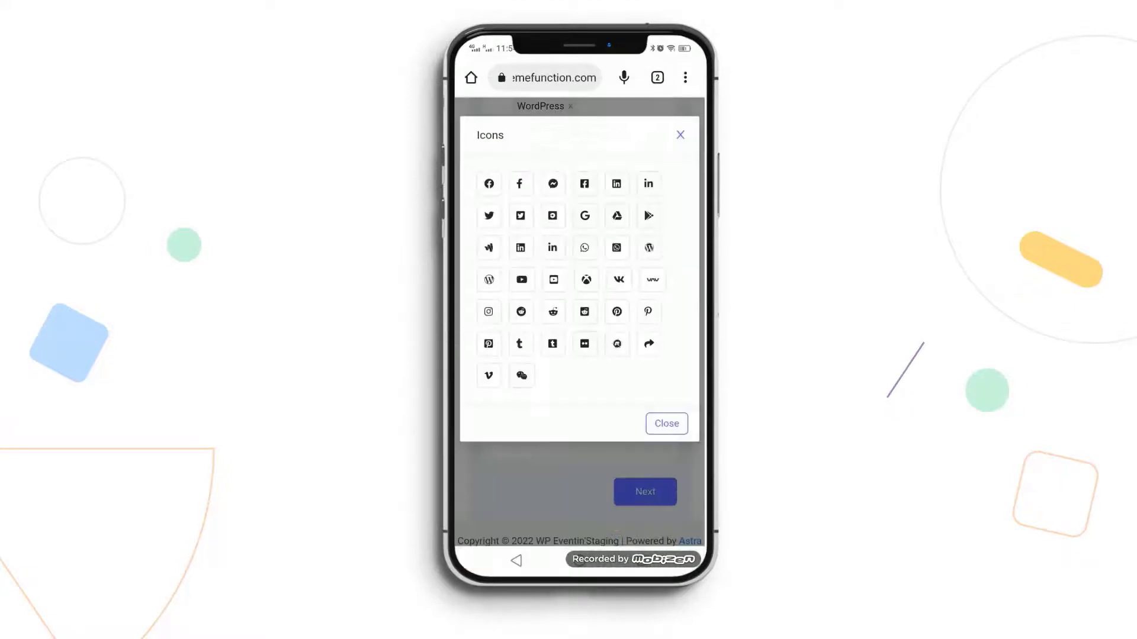
click(585, 216)
text(Google)
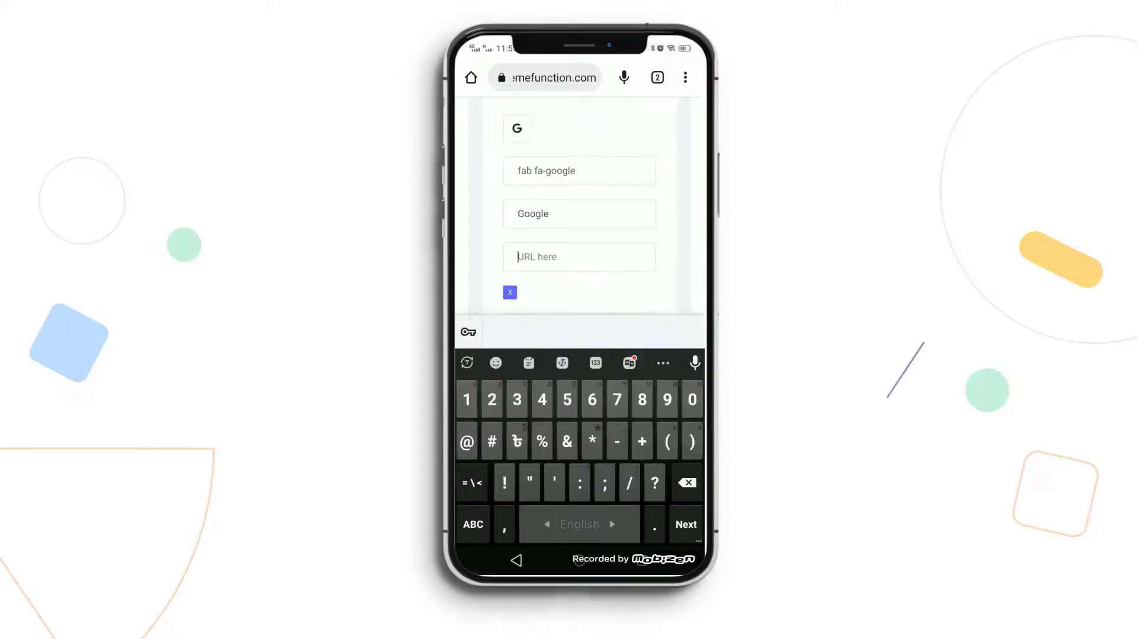
key(Tab)
click(649, 216)
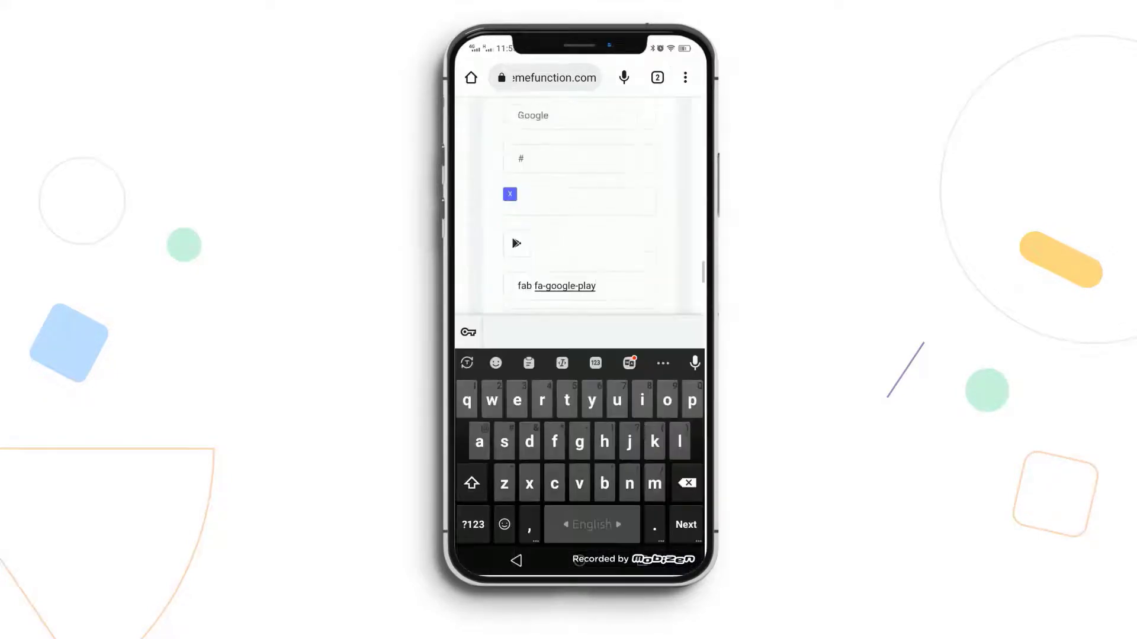
text(Play Stor)
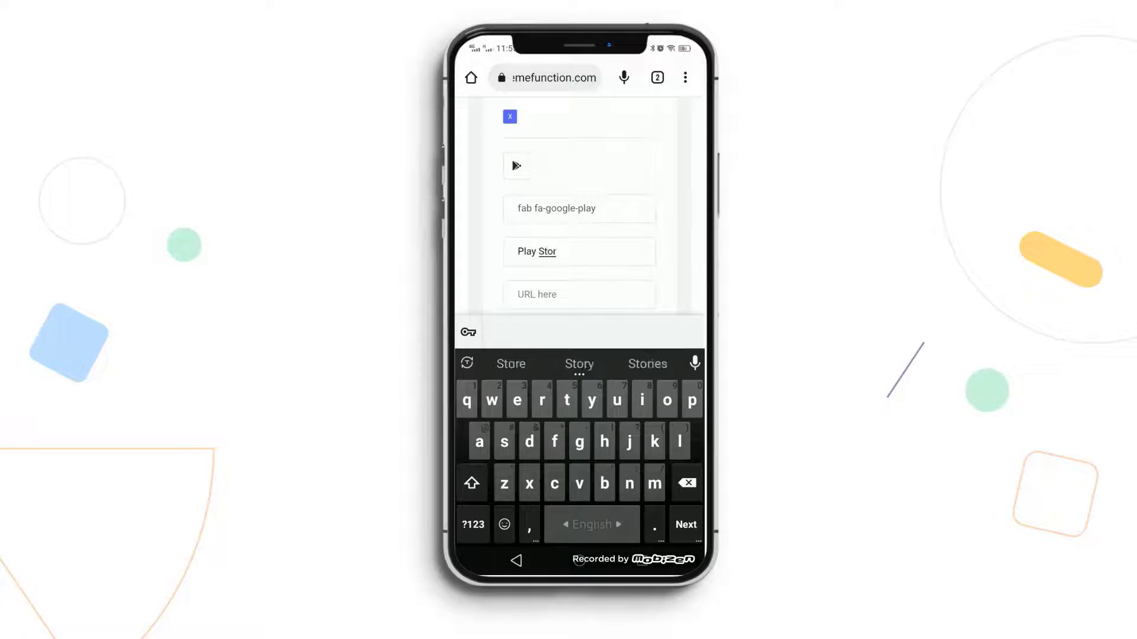
text(e)
scroll(580, 207, down, 10)
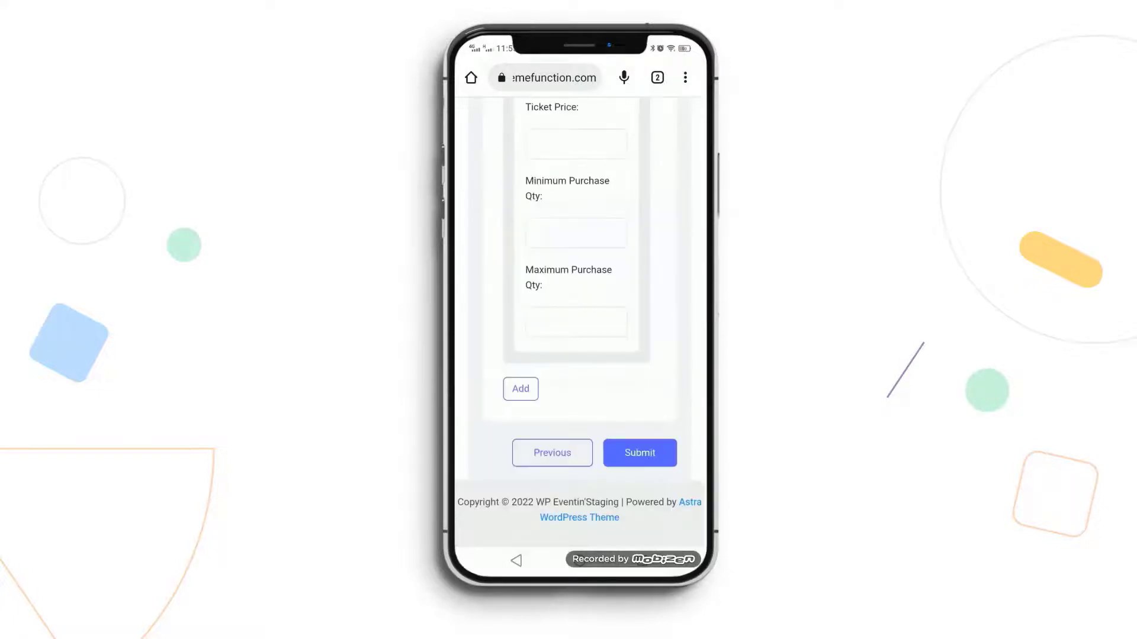
- In Event Info, set the venue to 'Los Angels, CA' and timezone to Los Angeles
click(637, 451)
click(579, 340)
text(Los )
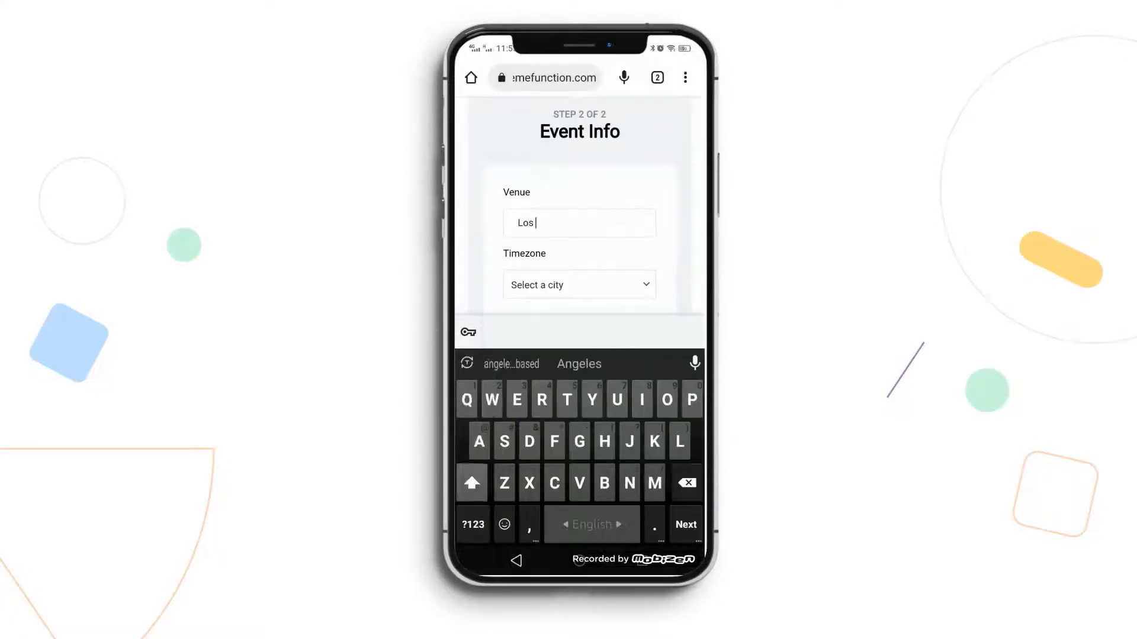
text(Angels, CA)
click(579, 285)
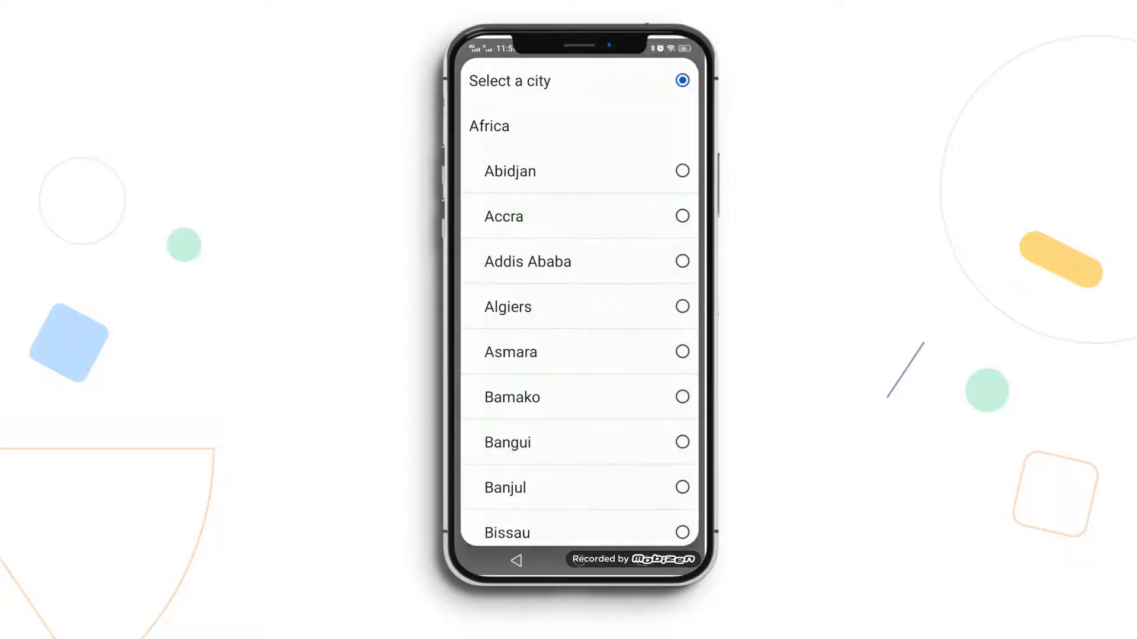
click(509, 80)
click(578, 226)
scroll(579, 302, down, 20)
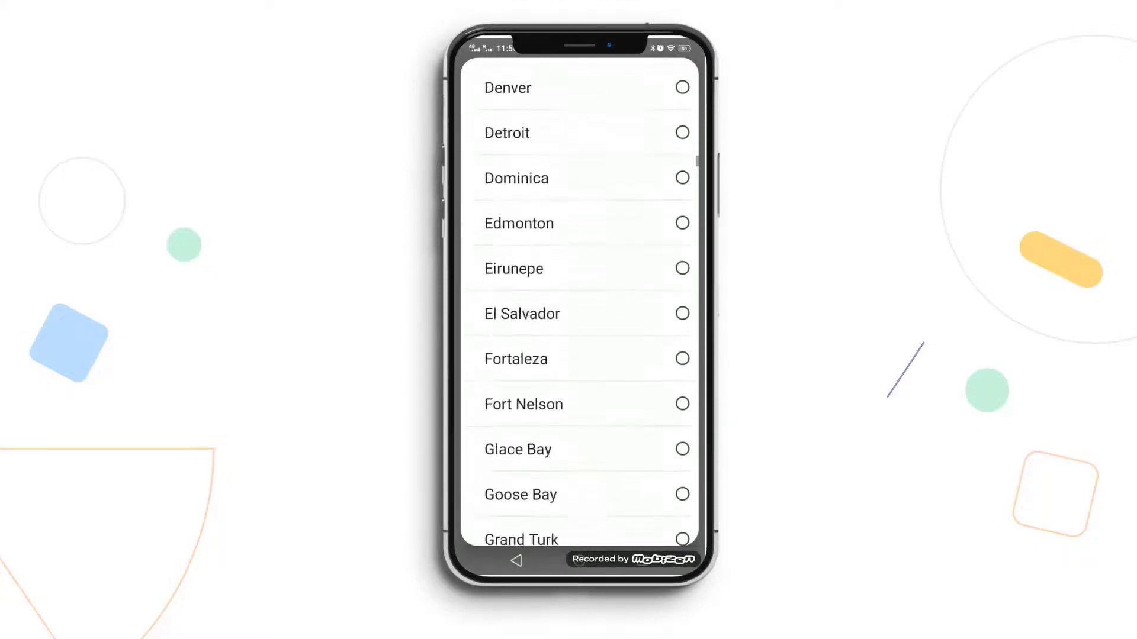
scroll(579, 302, up, 10)
click(533, 233)
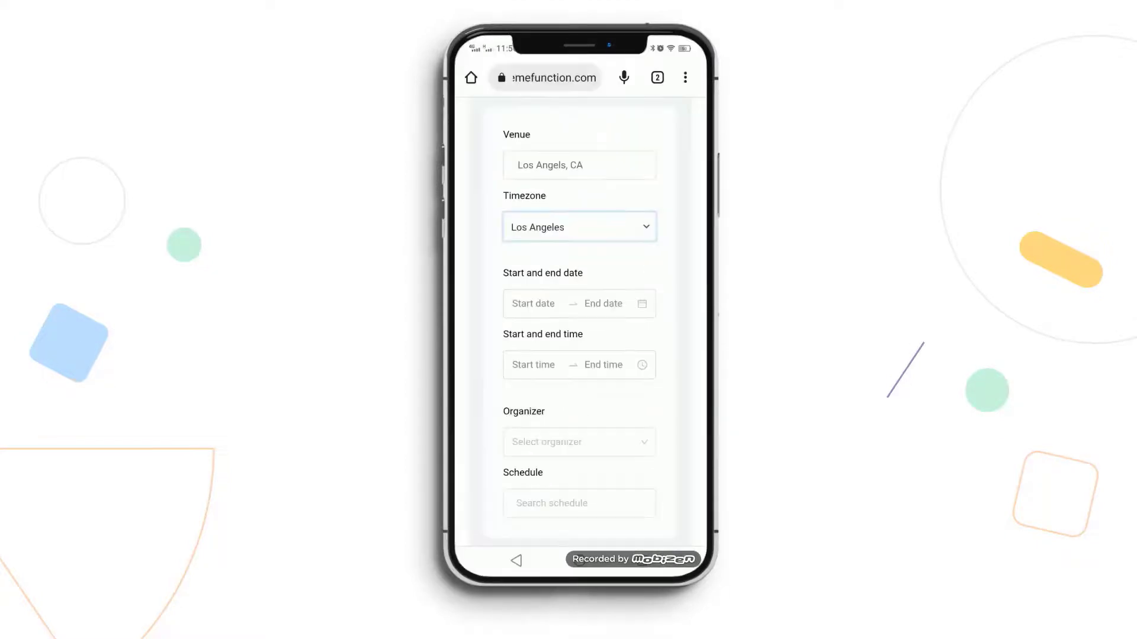
- Set dates 2022-09-29 to 2022-10-23, times 2:00–8:00 PM, and choose the organizer
click(546, 299)
click(576, 423)
click(536, 266)
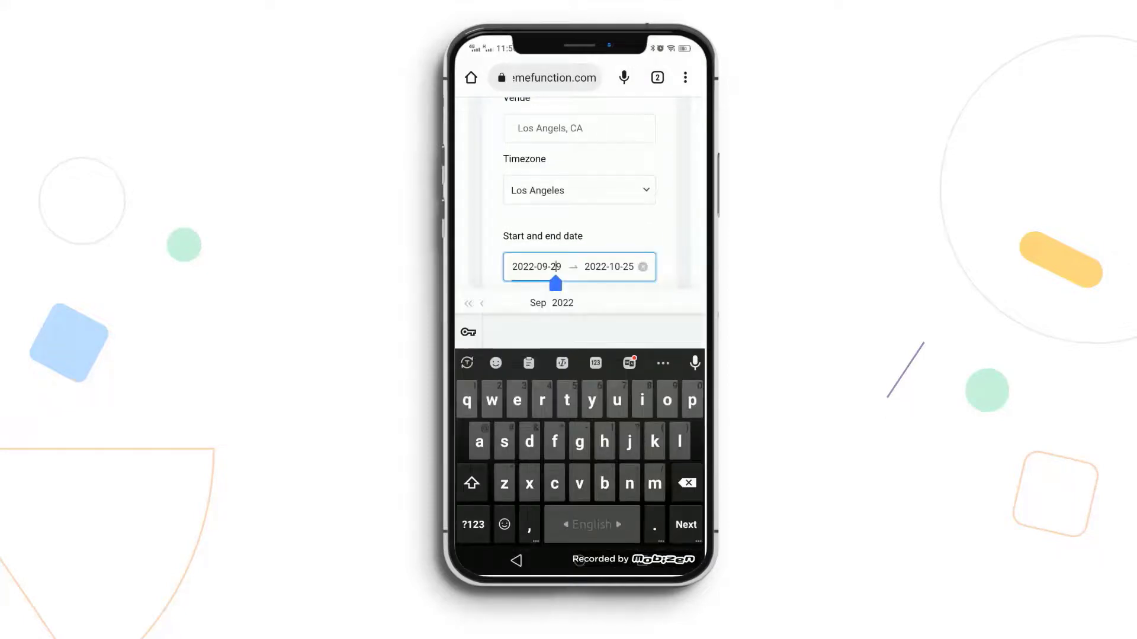
click(609, 266)
click(692, 424)
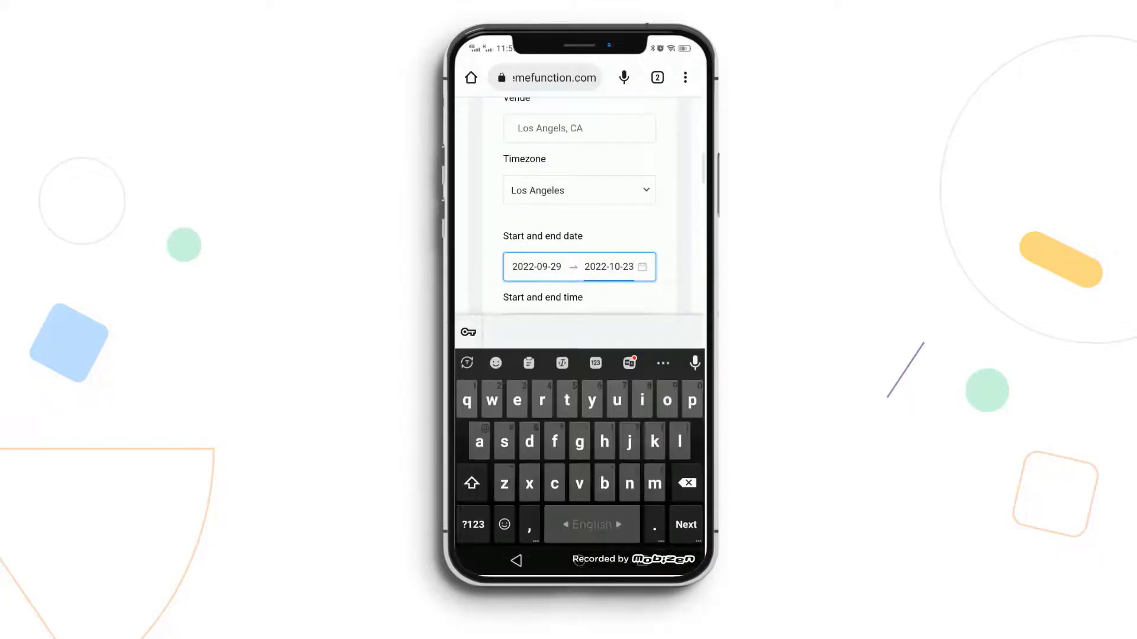
click(532, 327)
text(2:00 AM)
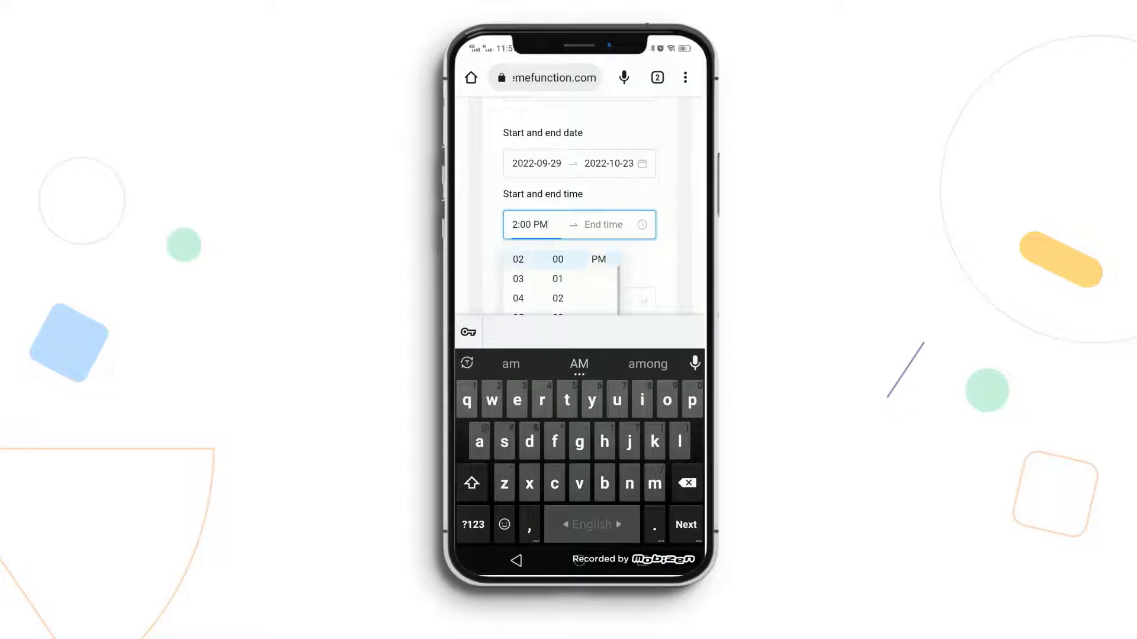
click(603, 224)
click(518, 270)
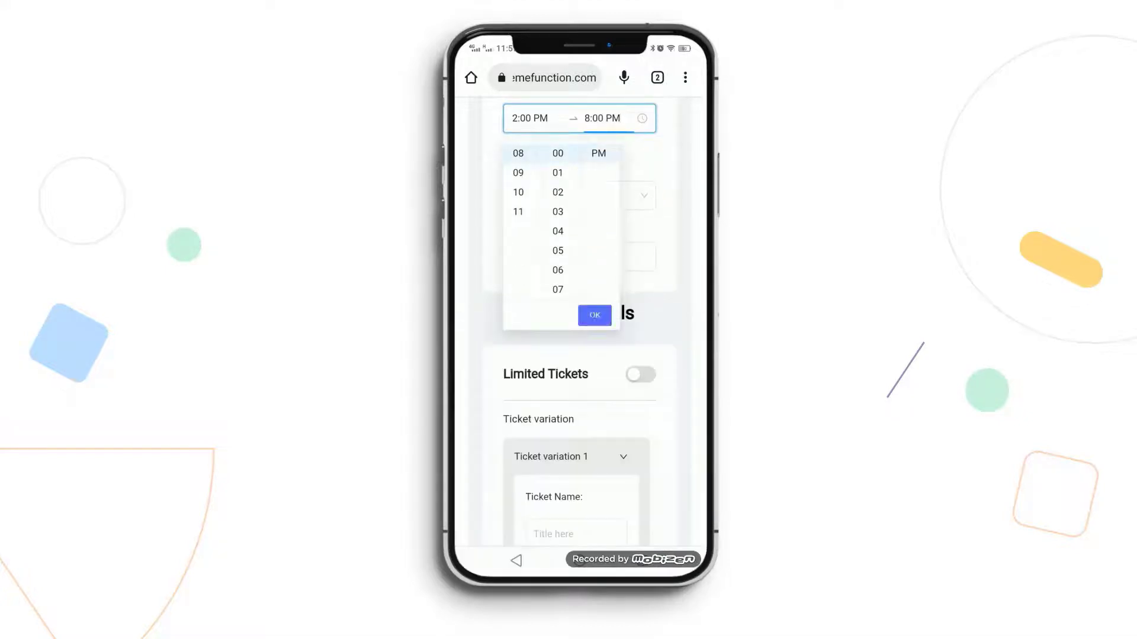
click(595, 313)
click(579, 212)
click(532, 243)
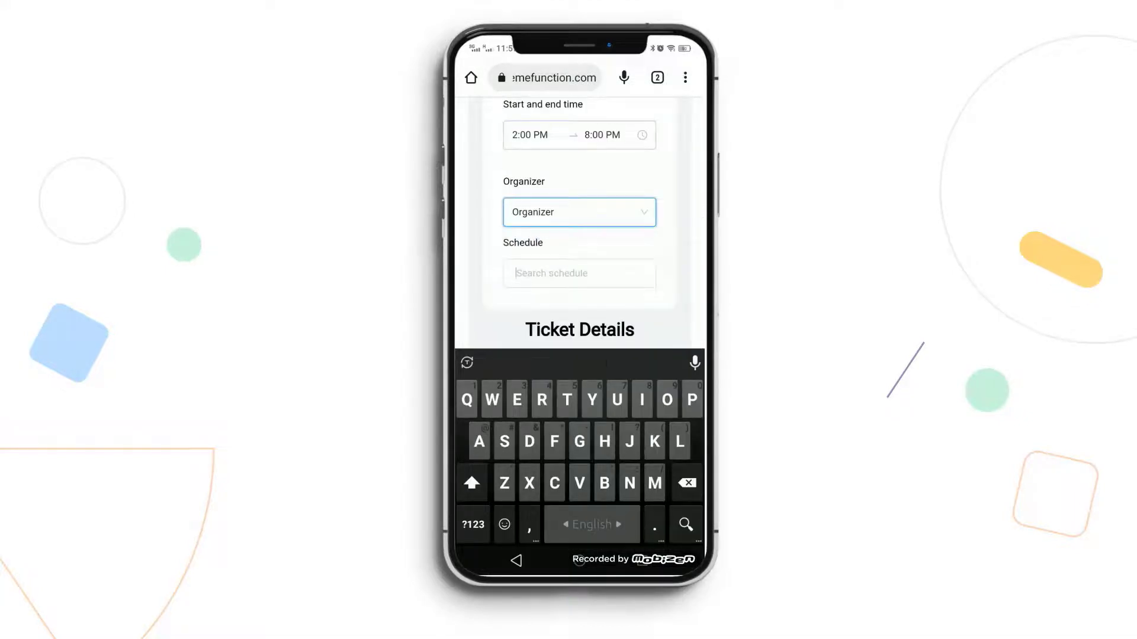
- Set the schedule to First Day and begin a VIP ticket priced 100
click(579, 269)
click(545, 231)
scroll(579, 237, down, 10)
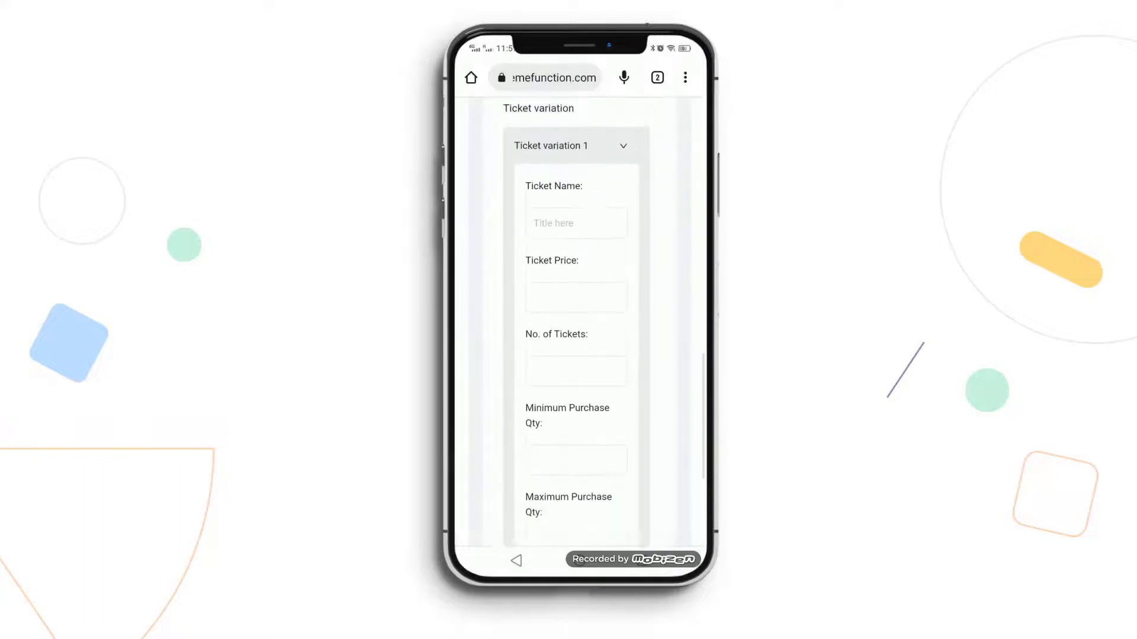
click(576, 222)
text(VIP)
key(Tab)
text(100)
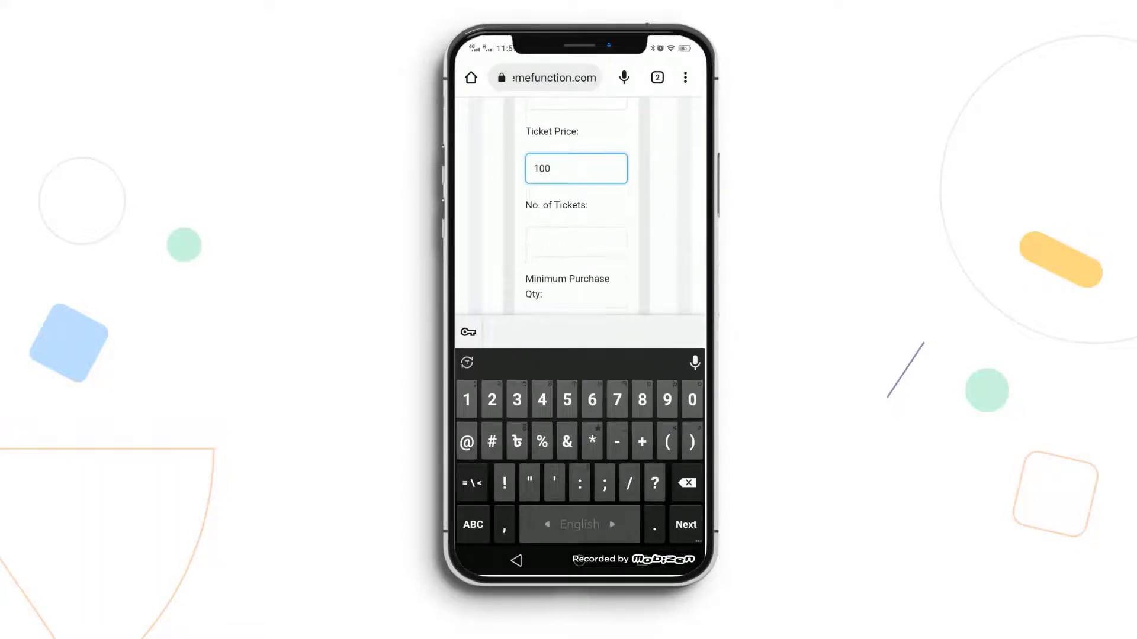
key(Tab)
key(Escape)
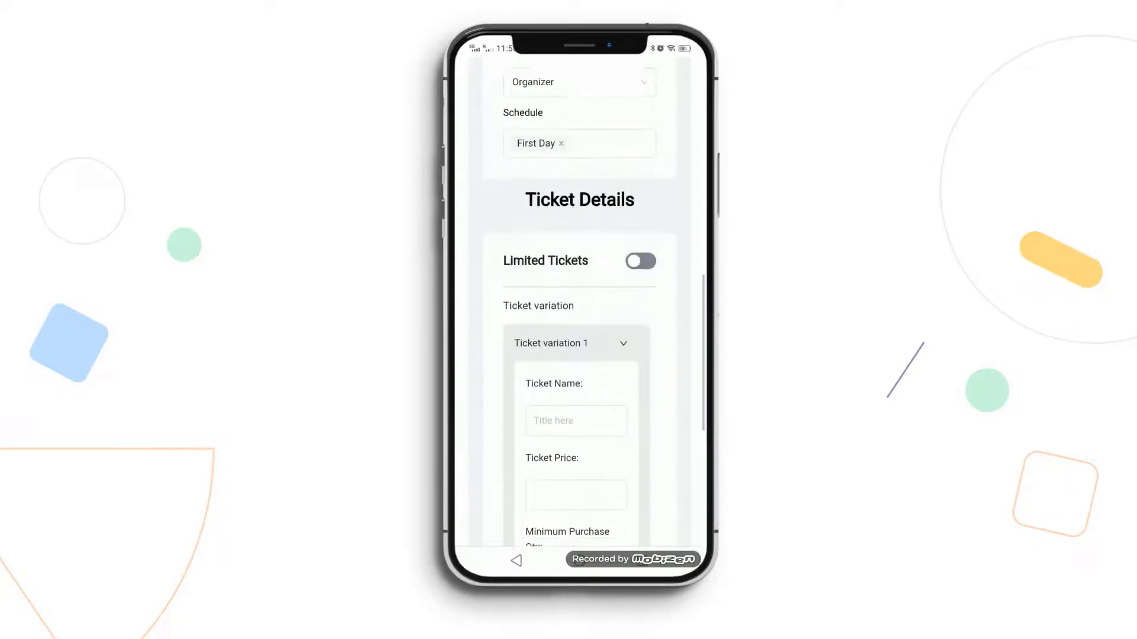
scroll(580, 326, down, 3)
- Turn on Limited Tickets and define VIP at 100 with 10 tickets, maximum 5 per purchase
click(640, 155)
click(576, 315)
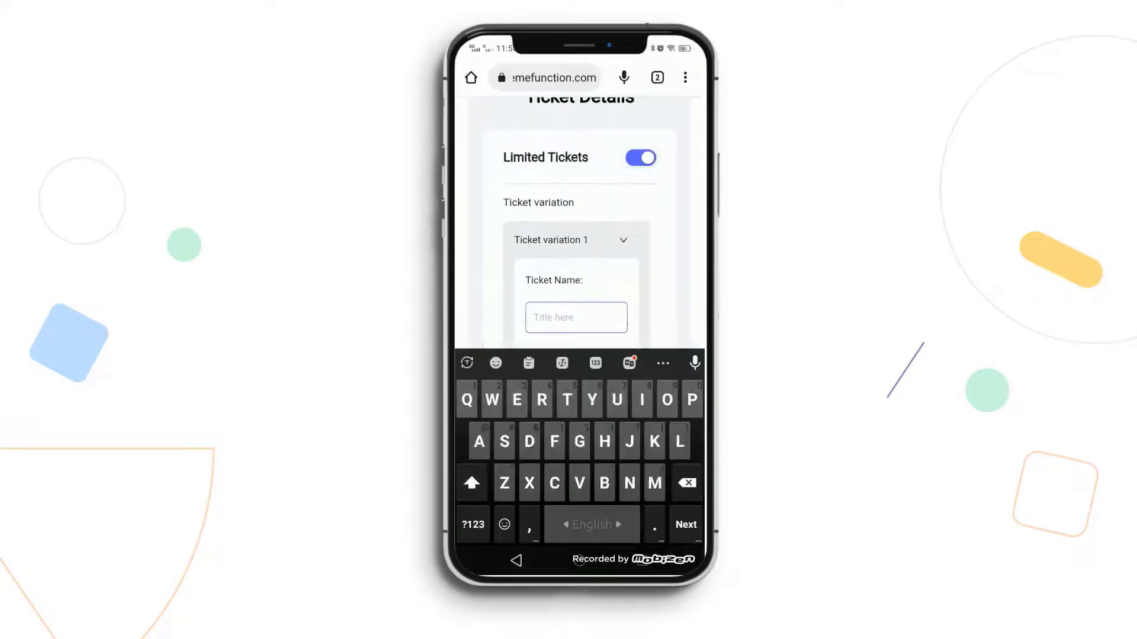
text(VIP)
scroll(581, 236, down, 2)
key(Tab)
text(1)
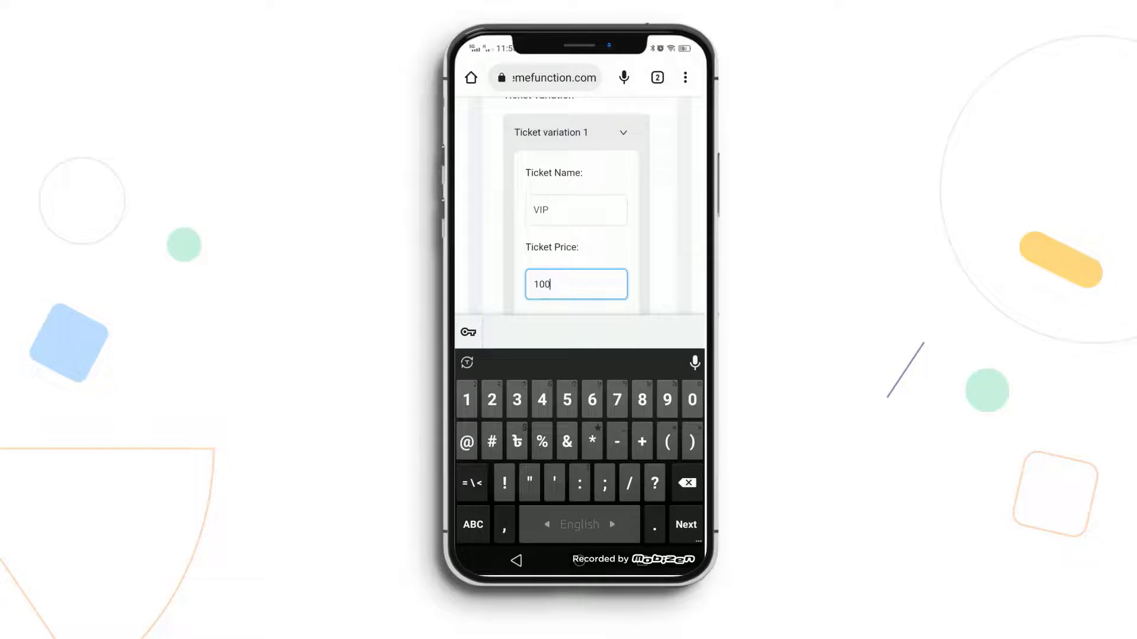
key(Tab)
text(10)
key(Tab)
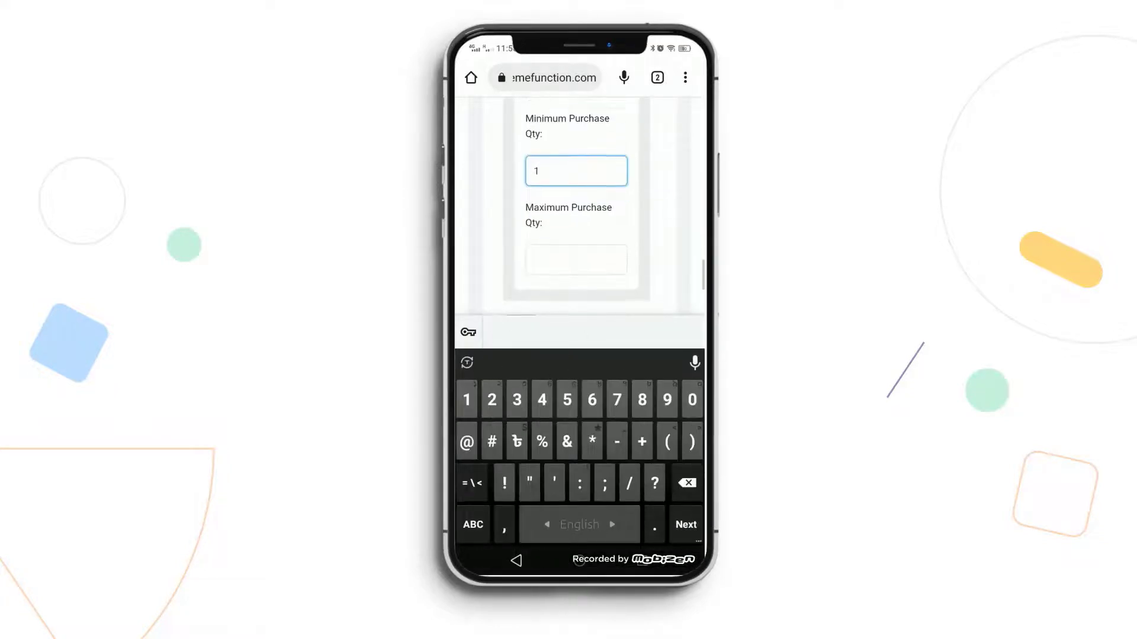
key(Tab)
text(5)
scroll(576, 207, down, 2)
- Add a Regular ticket at 26 with 100 tickets, limit 5, and submit the event
click(520, 231)
click(572, 318)
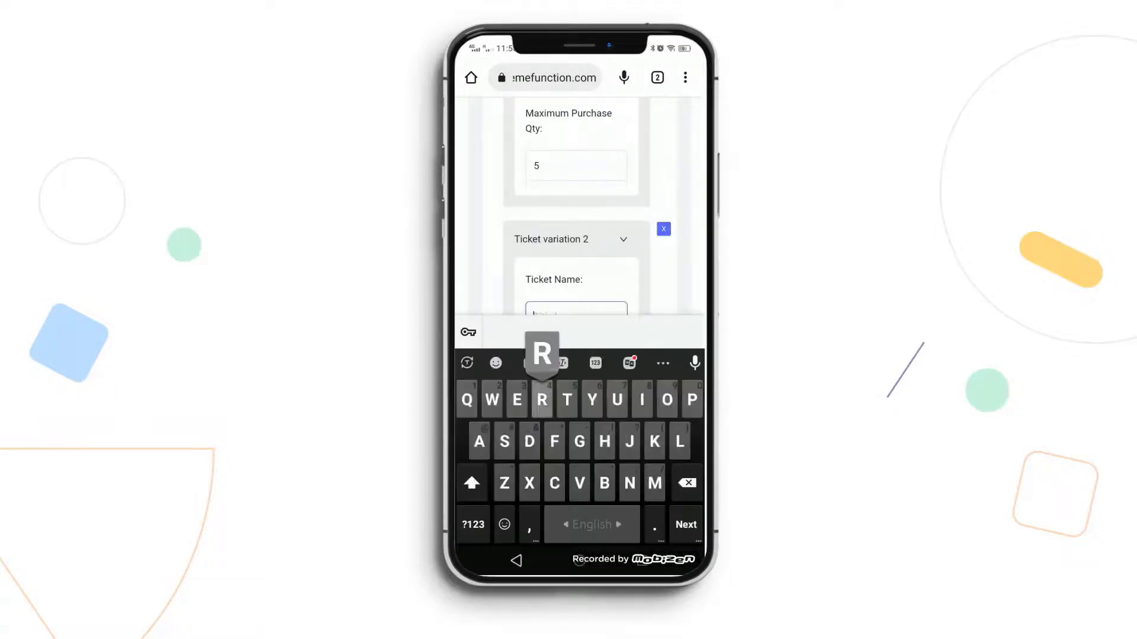
text(Regular)
key(Tab)
text(26)
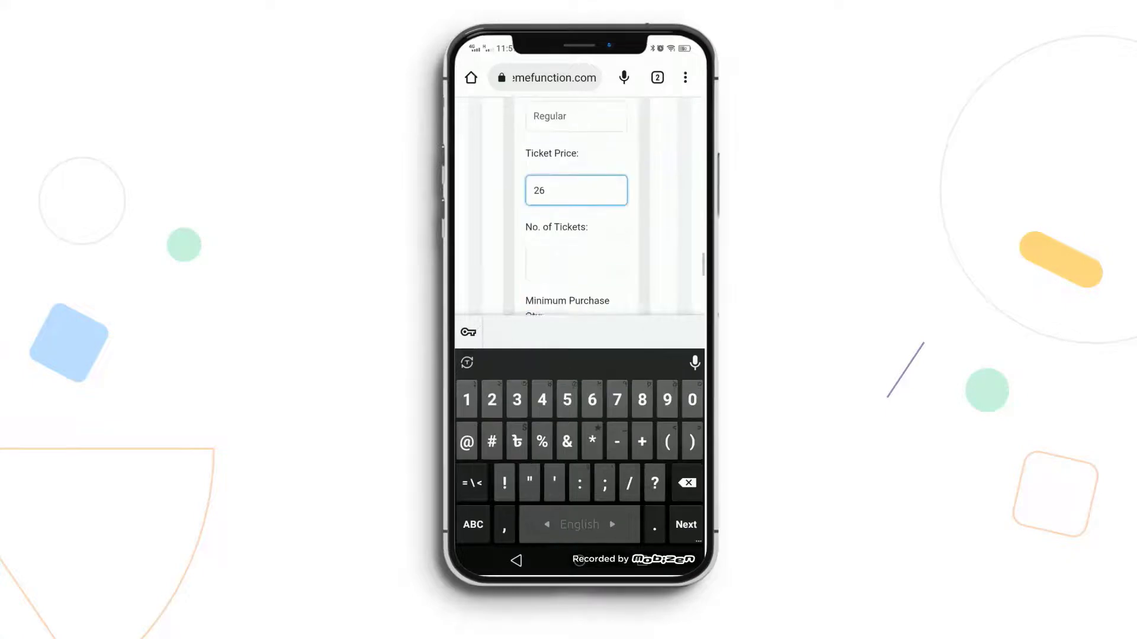
key(Tab)
text(100)
key(Tab)
key(Tab)
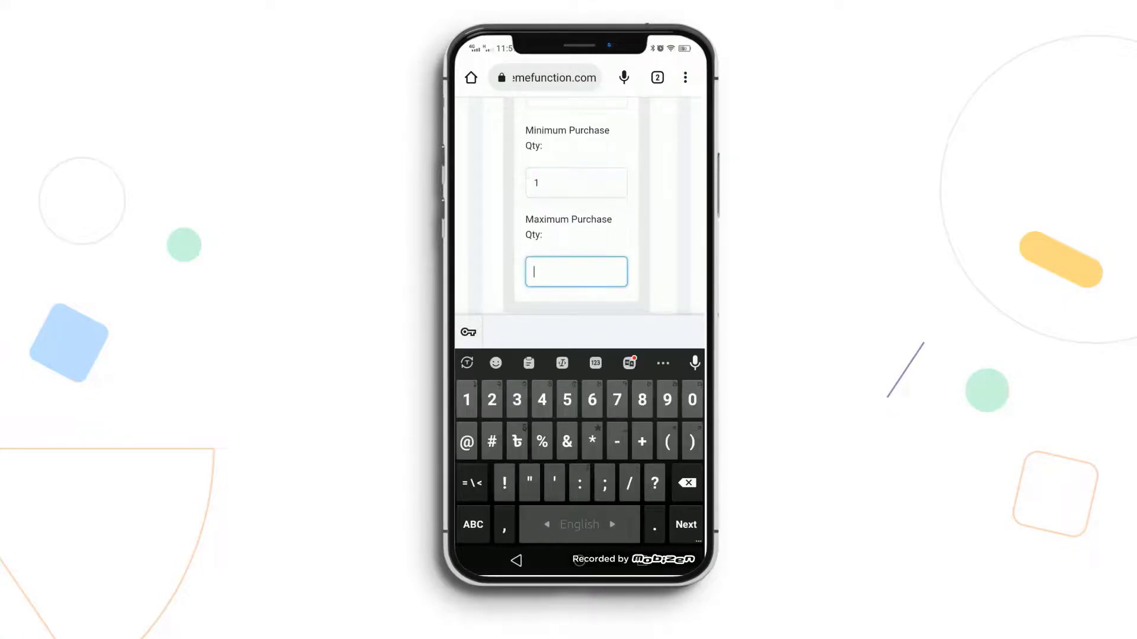
text(5)
scroll(576, 207, down, 2)
click(637, 299)
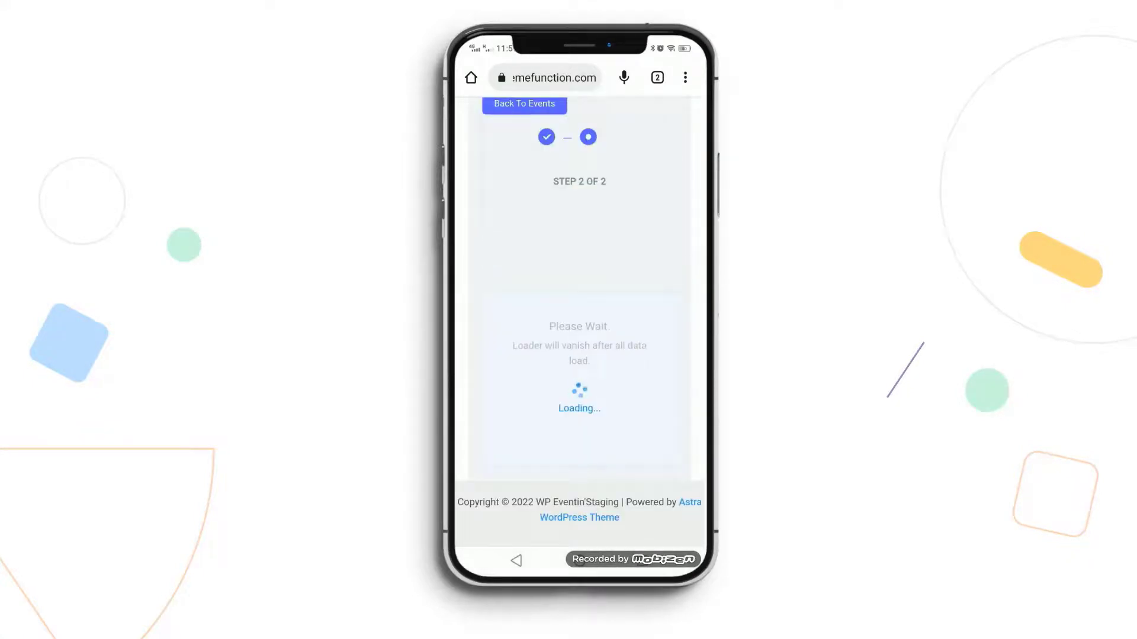
- Preview Ruby Devs Conference 2023 and choose three VIP tickets to buy
click(535, 385)
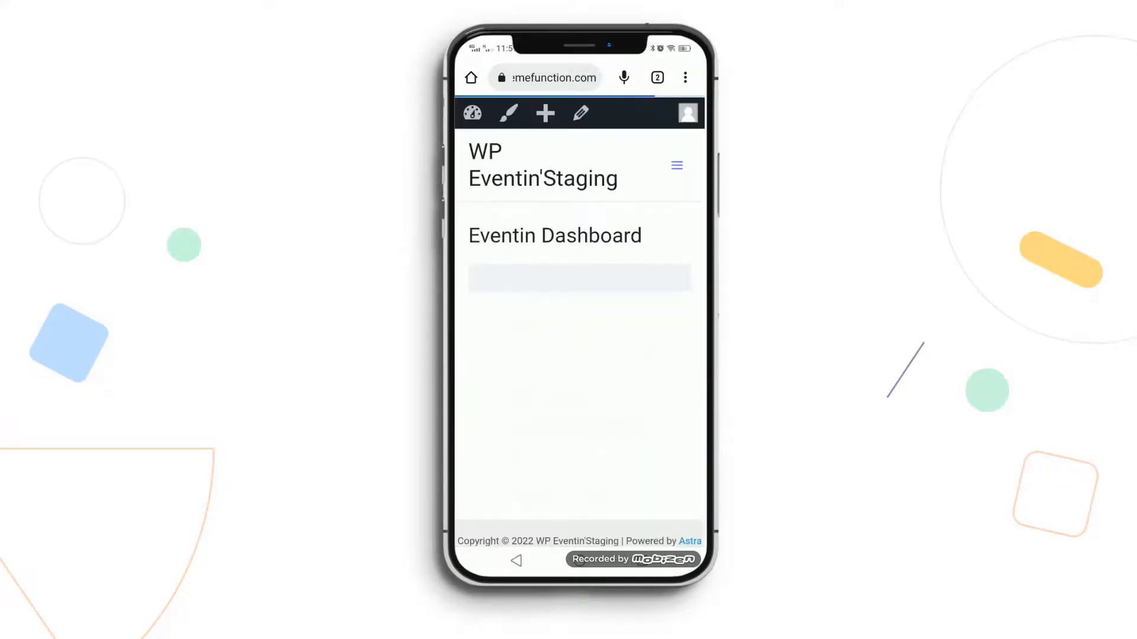
scroll(580, 319, down, 2)
click(623, 410)
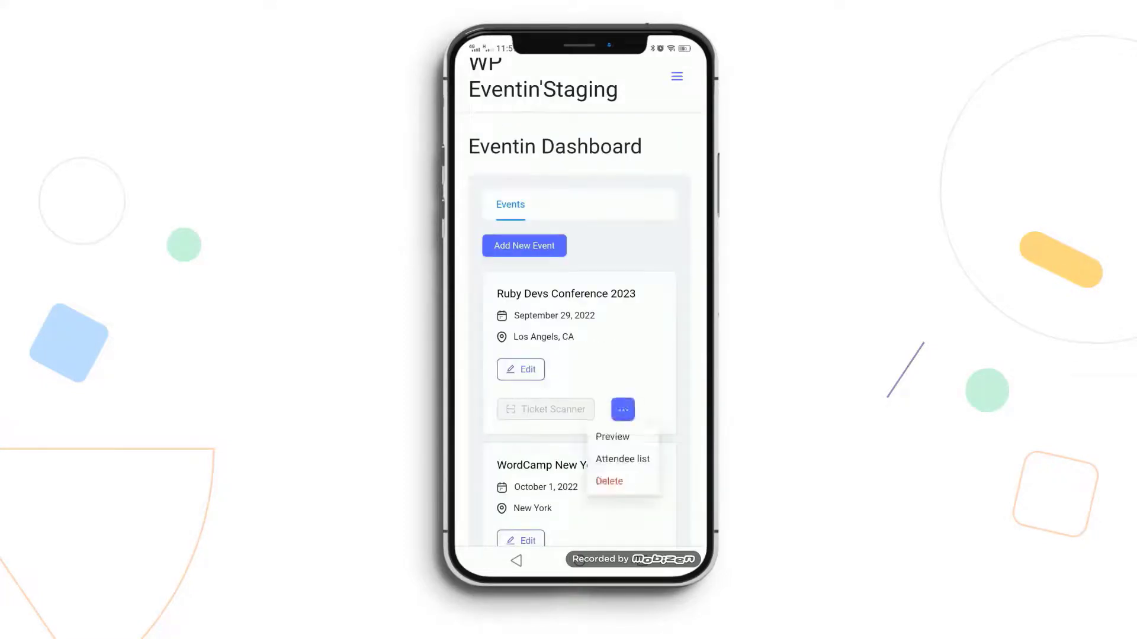
click(612, 434)
scroll(579, 296, down, 5)
scroll(579, 296, down, 10)
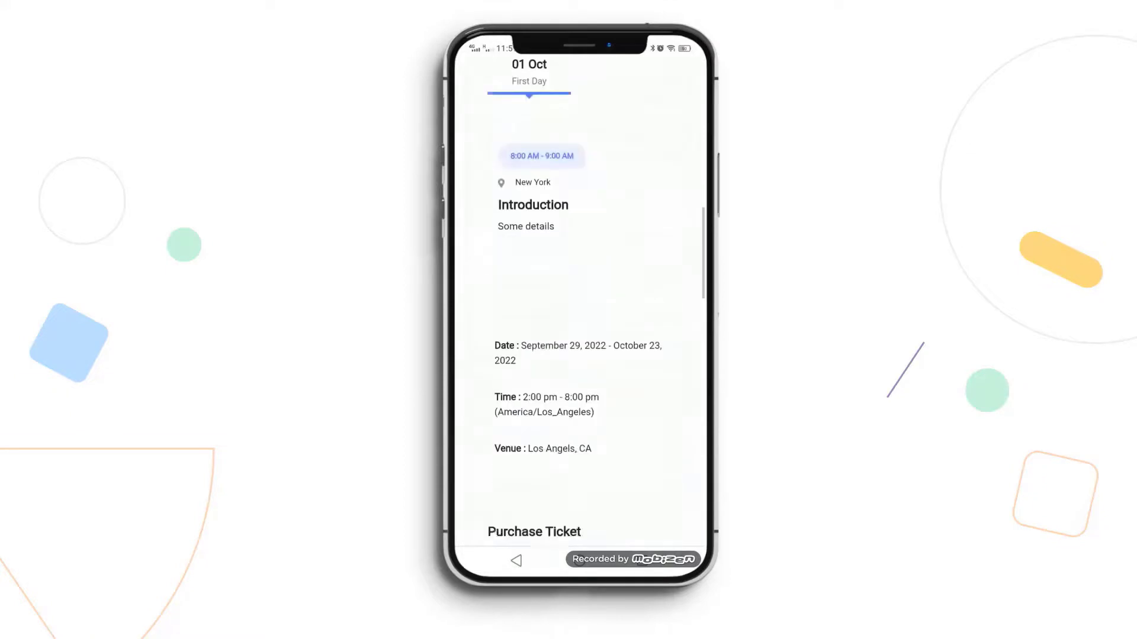
click(604, 271)
click(604, 271)
click(603, 272)
scroll(579, 296, down, 2)
click(579, 429)
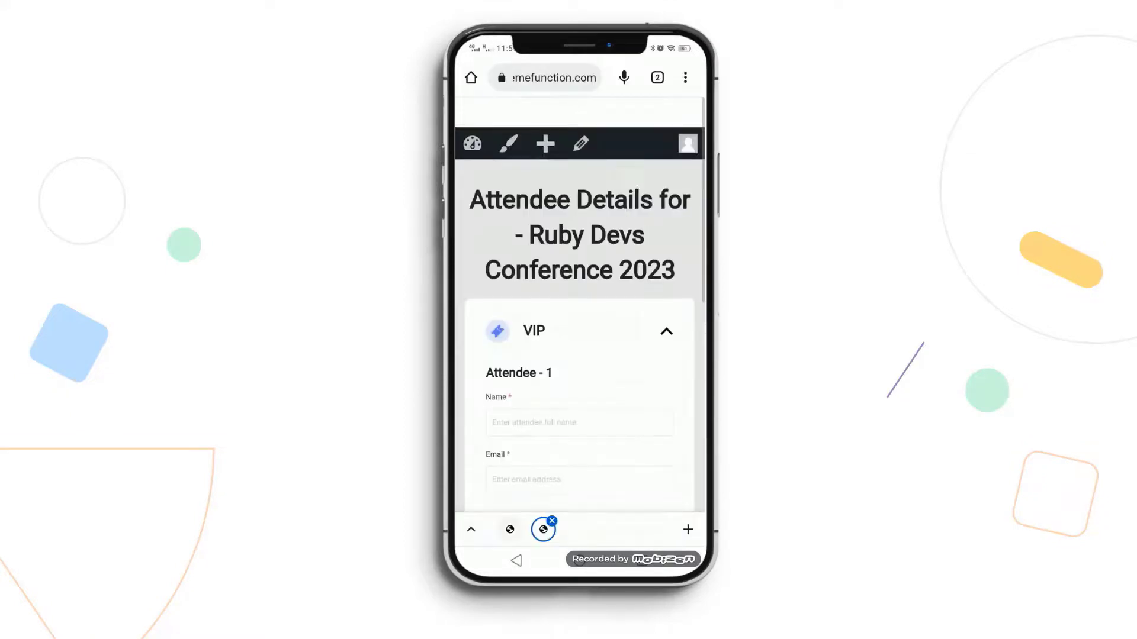
- Enter each of the three VIP attendees' name and e-mail and send them to the cart
click(579, 421)
text(Jhon Doe)
key(Tab)
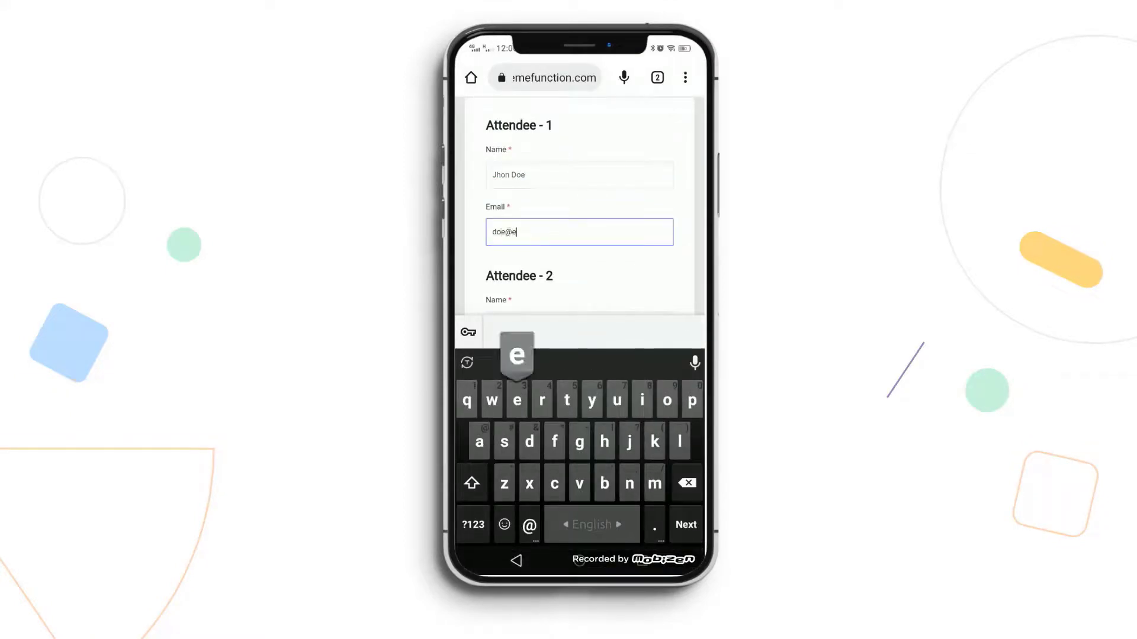
key(Tab)
text(Malle)
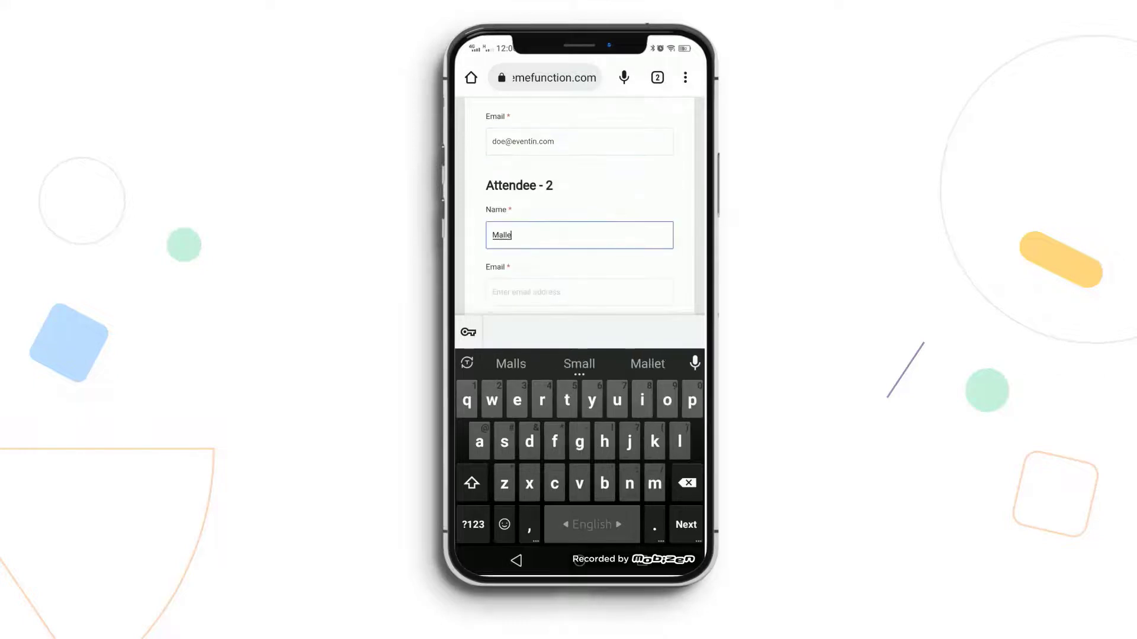
key(Tab)
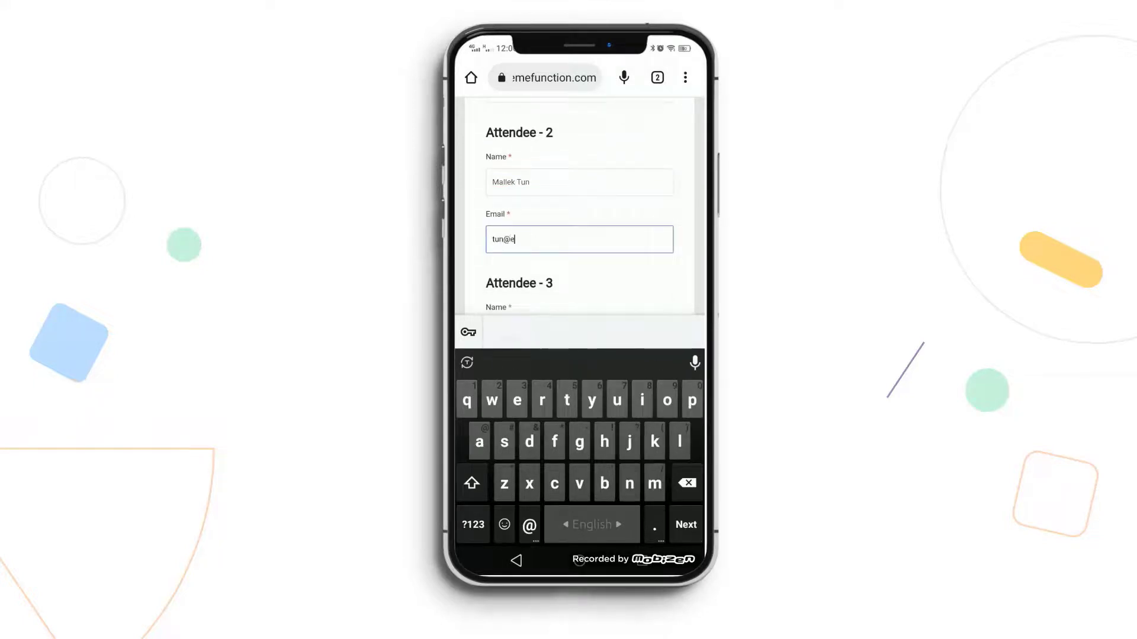
key(Tab)
text(Robart)
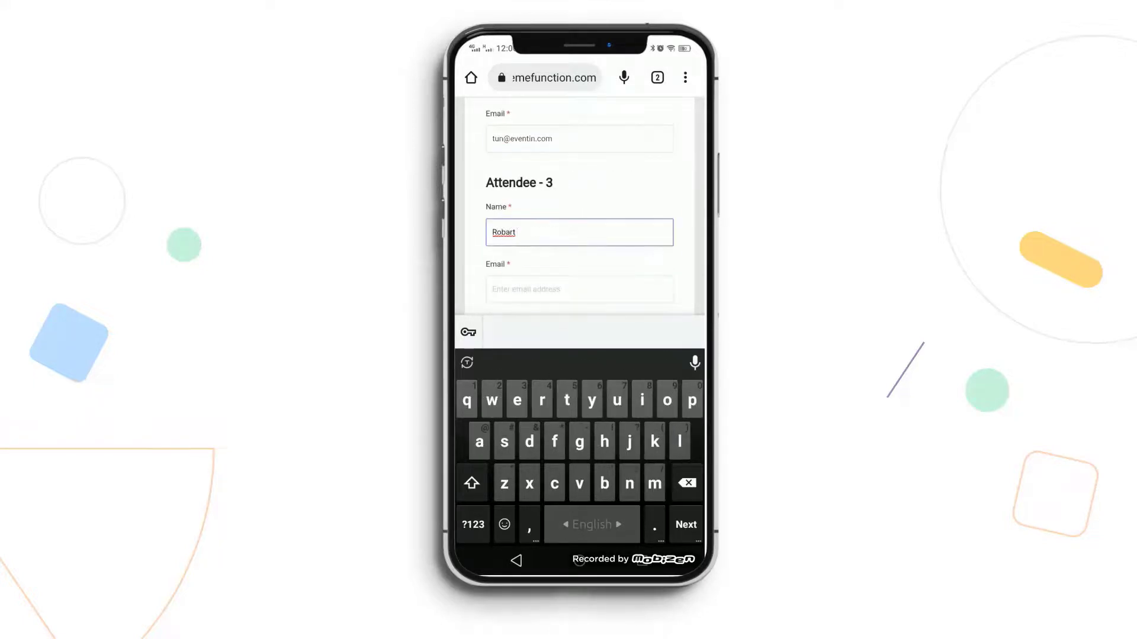
text( Doe)
key(Tab)
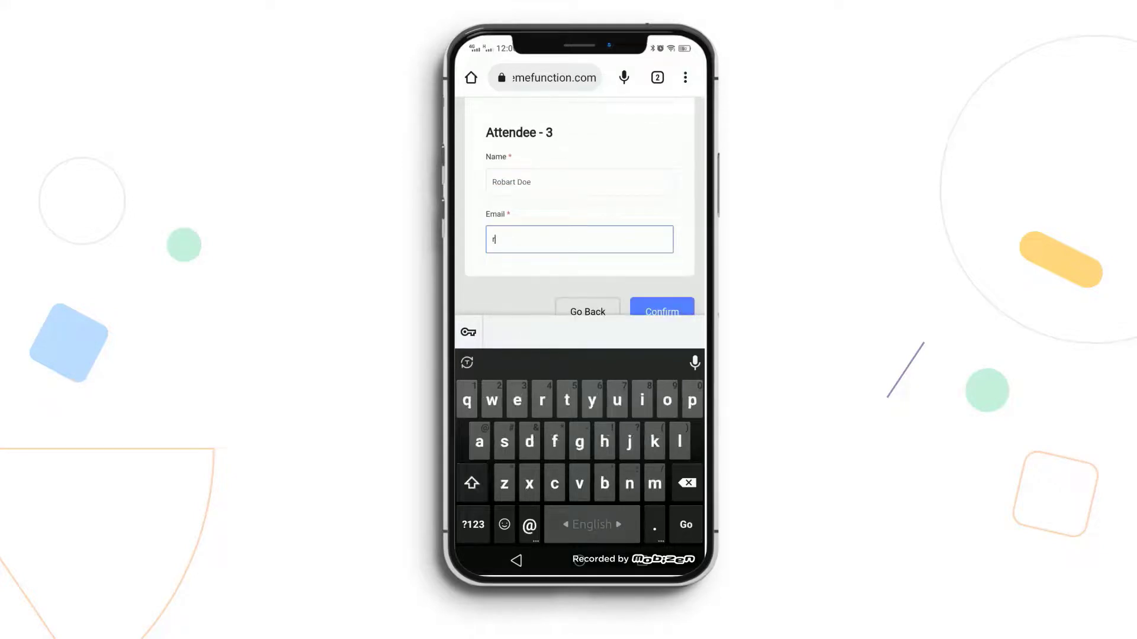
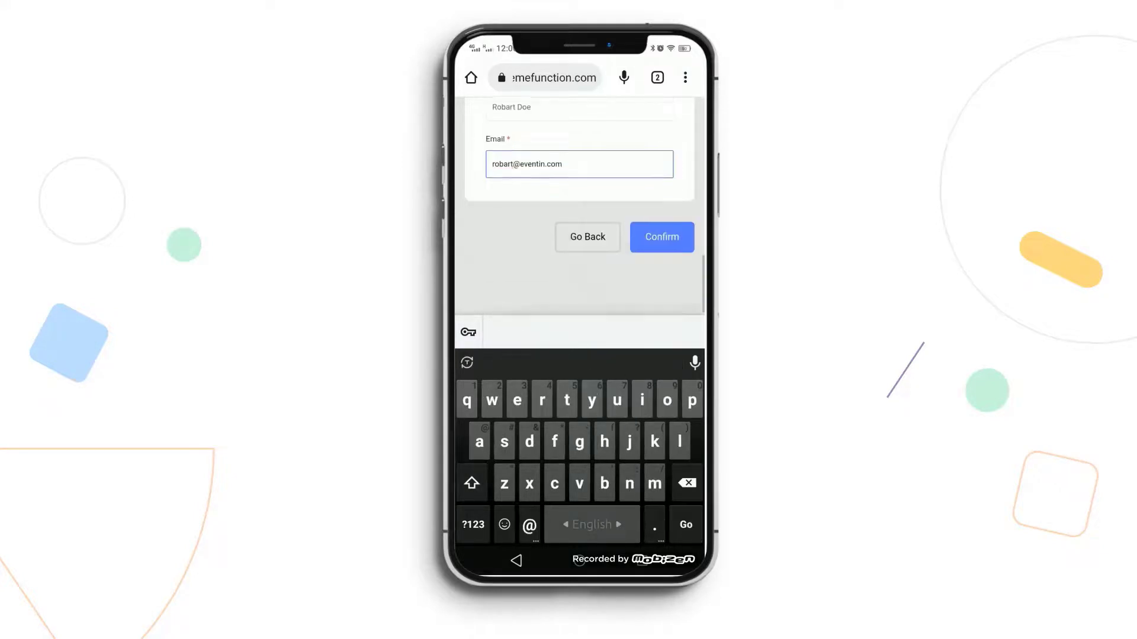
key(Return)
- Go to checkout with the VIP tickets and replace the billing first and last names
scroll(579, 305, down, 7)
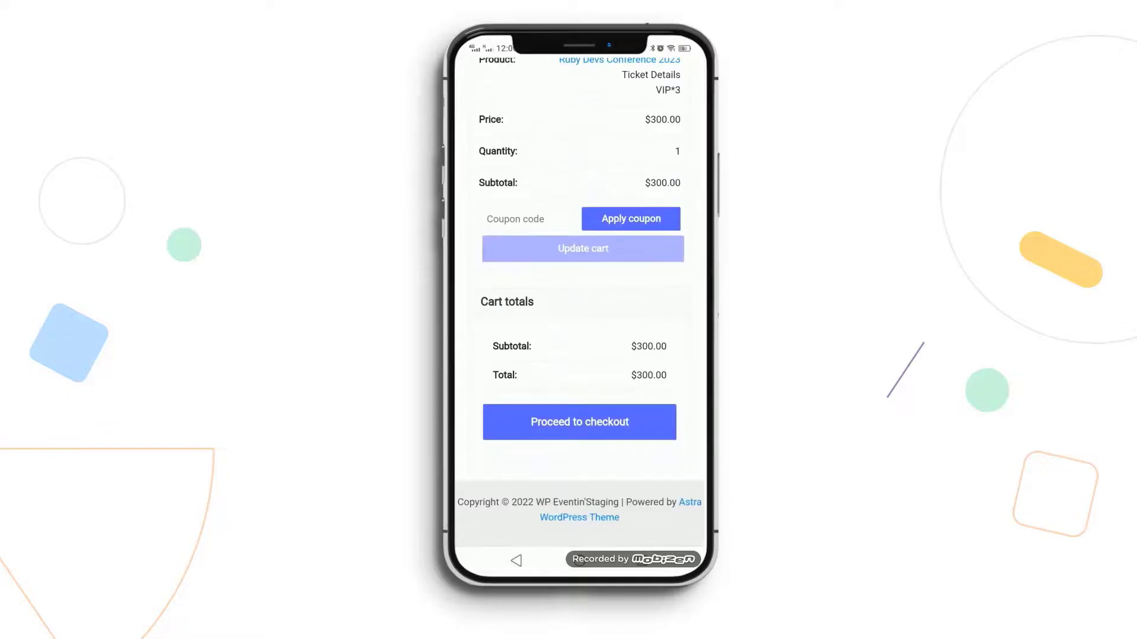
click(578, 421)
scroll(580, 305, down, 2)
click(493, 306)
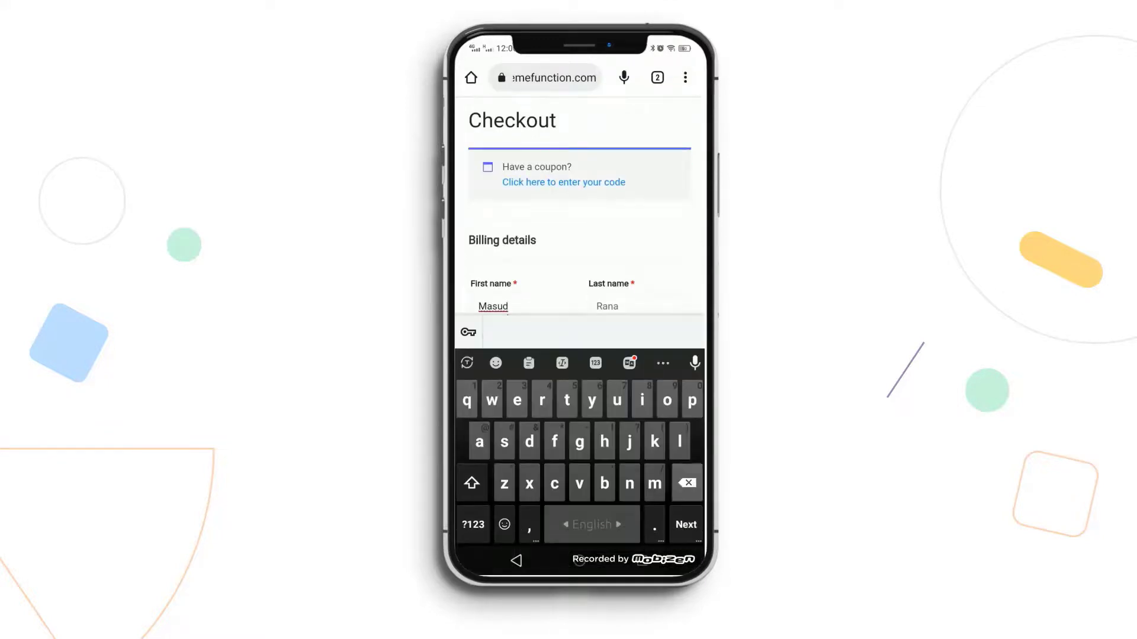
key(BackSpace)
text(Jhon)
click(606, 306)
key(BackSpace)
key(BackSpace)
key(BackSpace)
key(BackSpace)
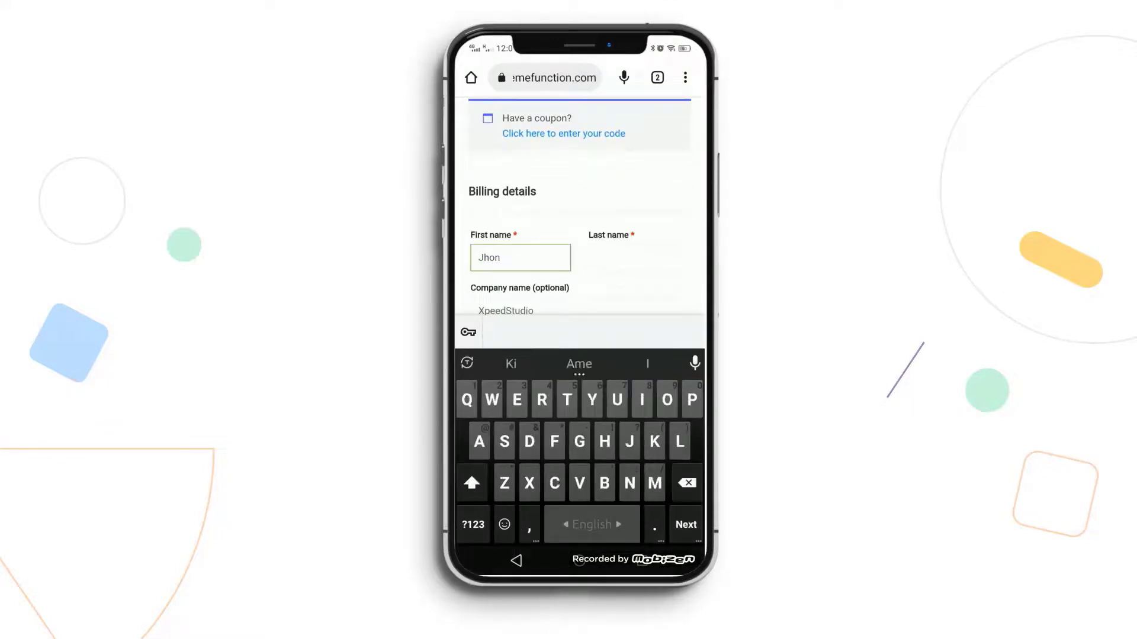
text(Doe)
- Place the $300.00 order with cash on delivery, then go back to the Eventin Dashboard tab
scroll(580, 305, down, 10)
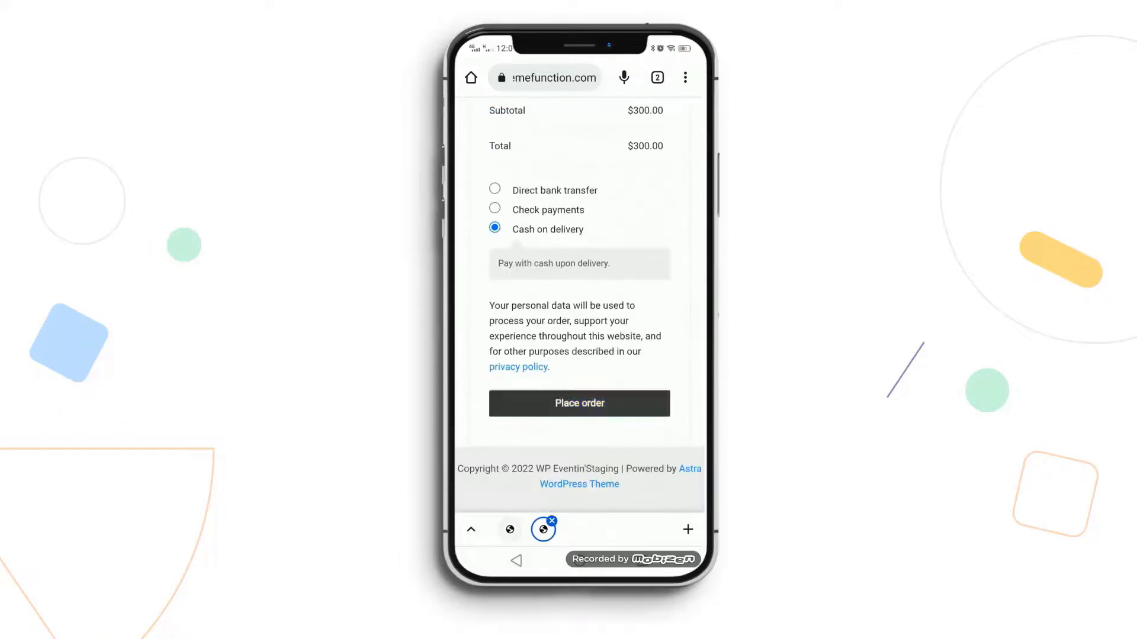
click(579, 400)
scroll(580, 305, down, 10)
scroll(580, 305, up, 10)
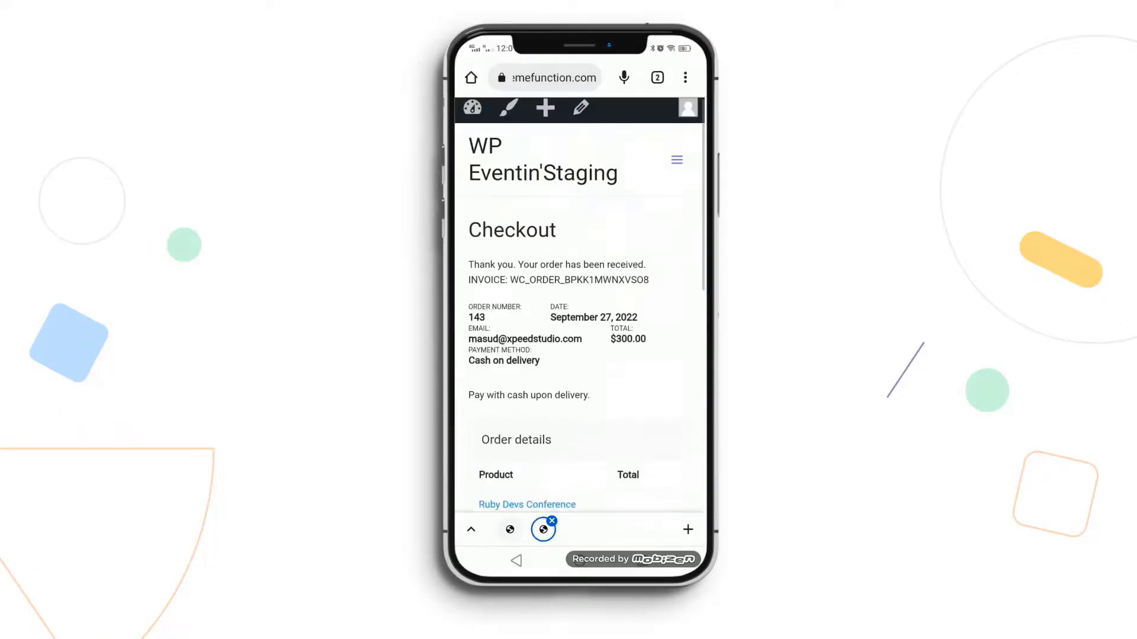
click(509, 529)
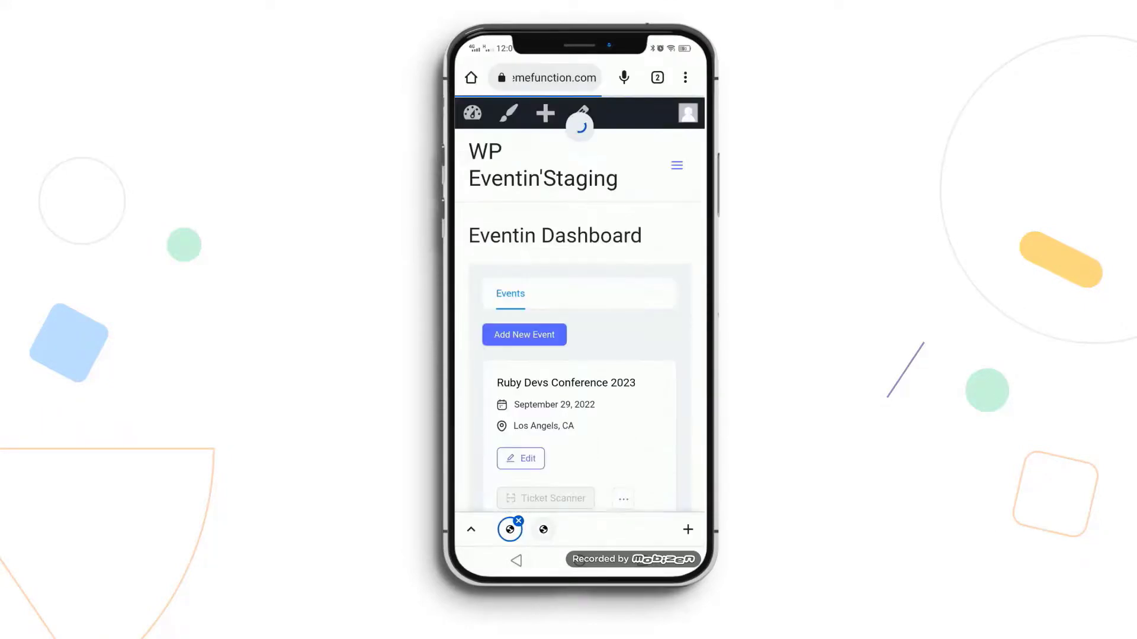
- Scan ticket QR codes for Ruby Devs Conference 2023 with the camera ticket scanner
scroll(579, 305, down, 3)
click(543, 366)
click(578, 241)
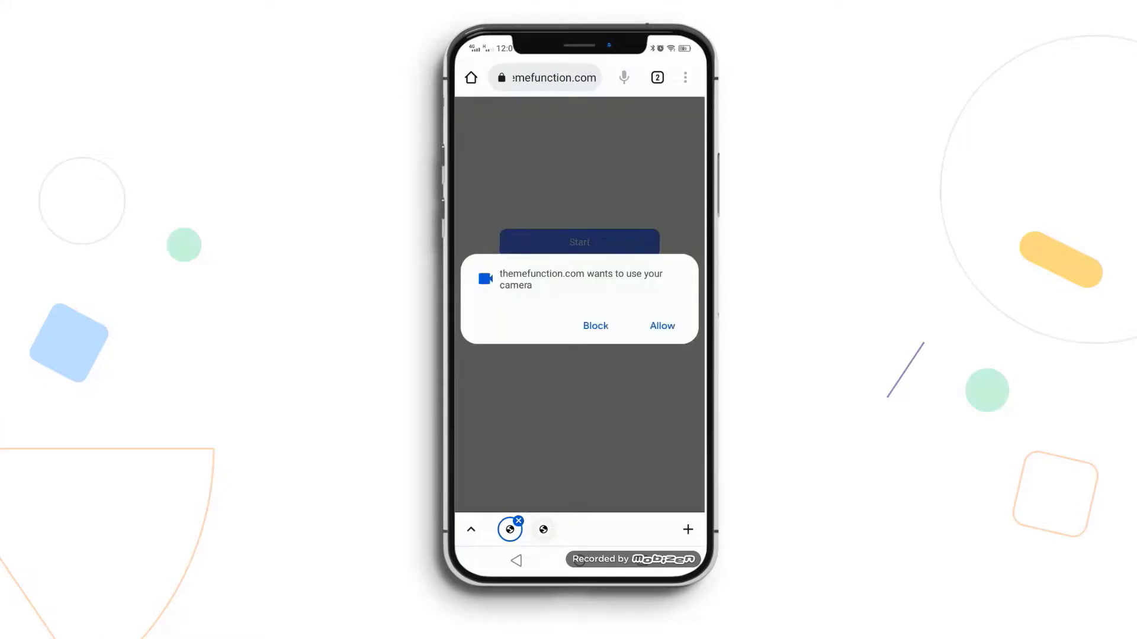
click(659, 325)
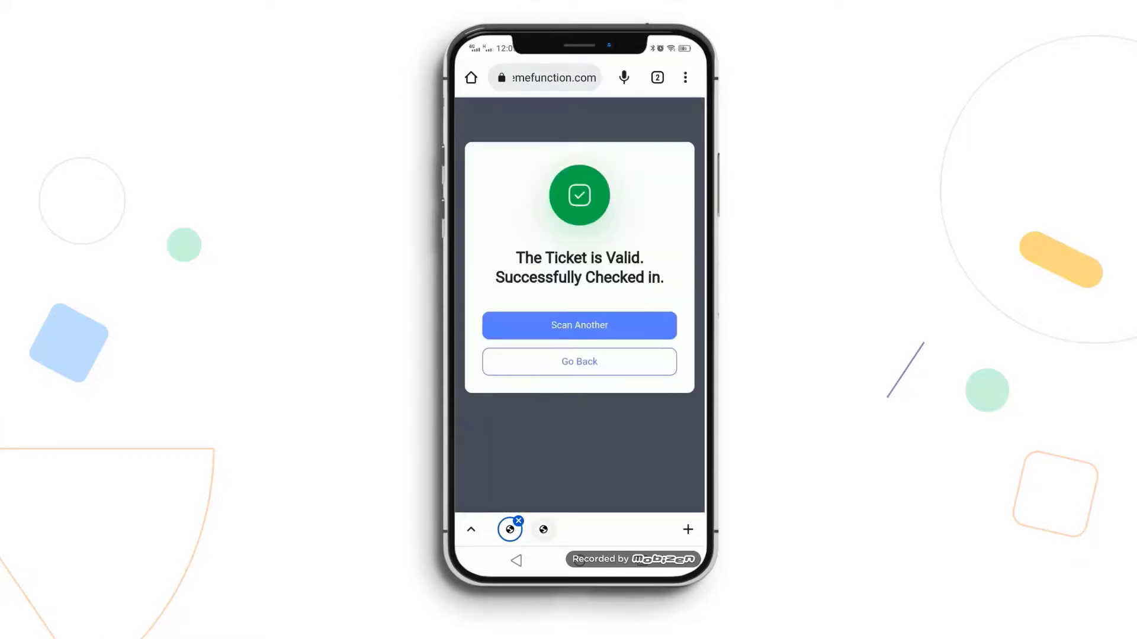
click(579, 325)
click(579, 306)
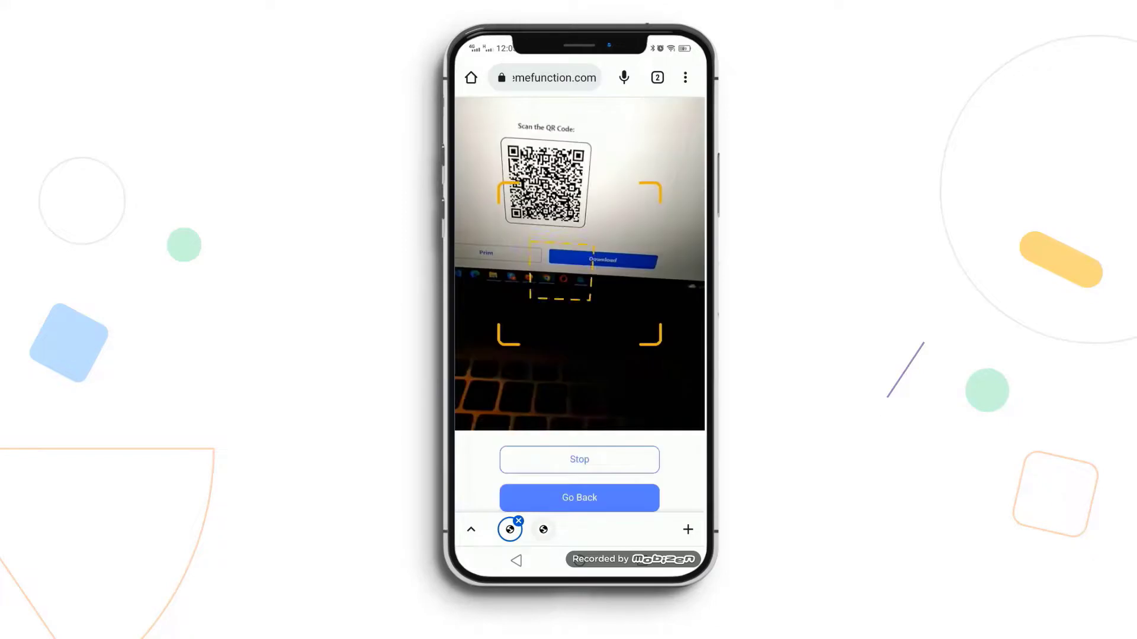
click(579, 362)
- Open the attendee list for Ruby Devs Conference 2023 from the event's options menu
click(618, 367)
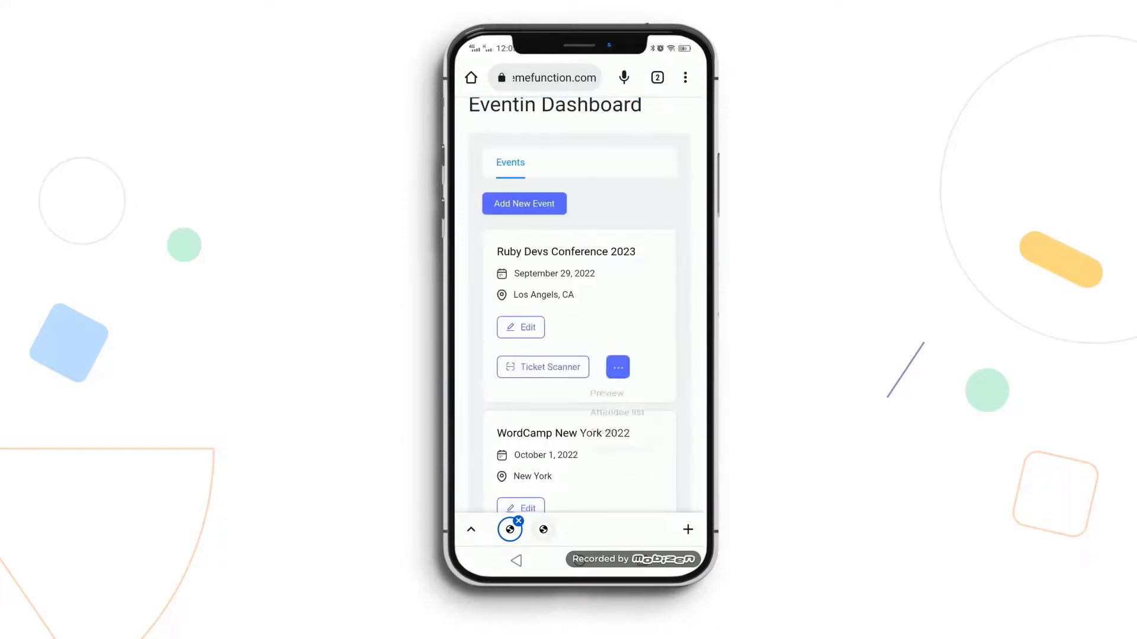
click(604, 395)
click(509, 529)
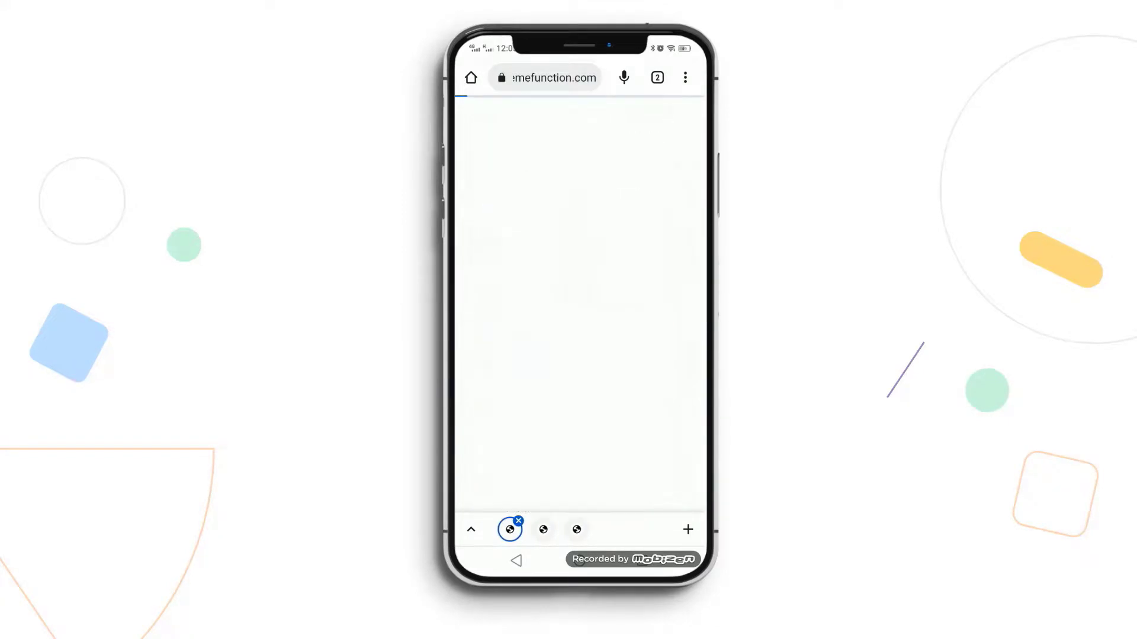
click(618, 367)
click(616, 412)
scroll(579, 296, down, 2)
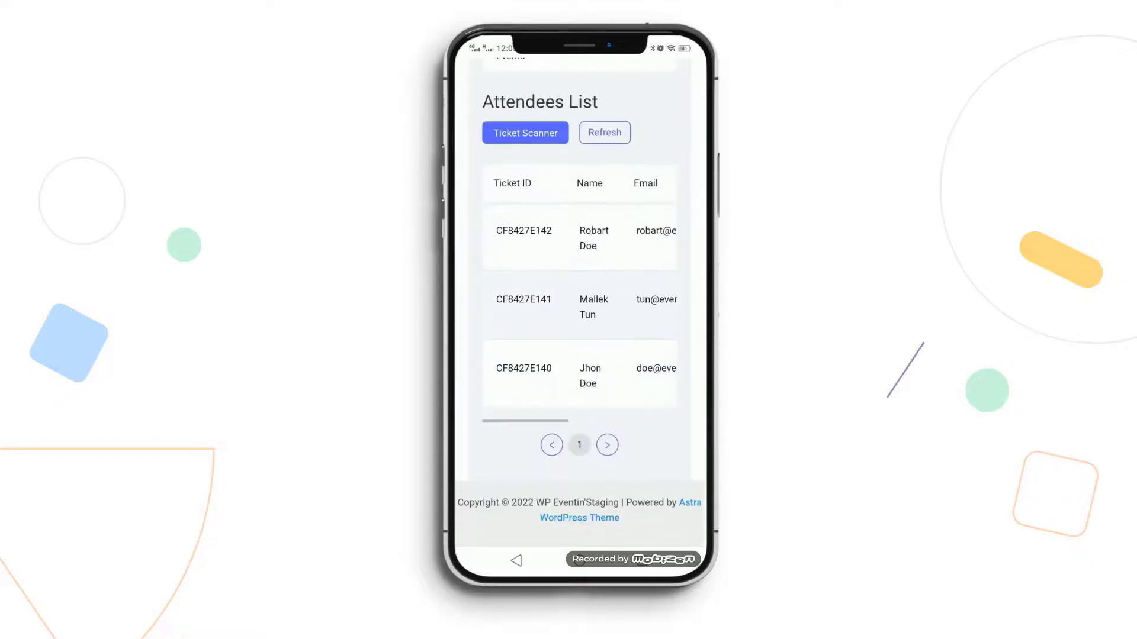
scroll(579, 296, right, 4)
scroll(579, 296, left, 4)
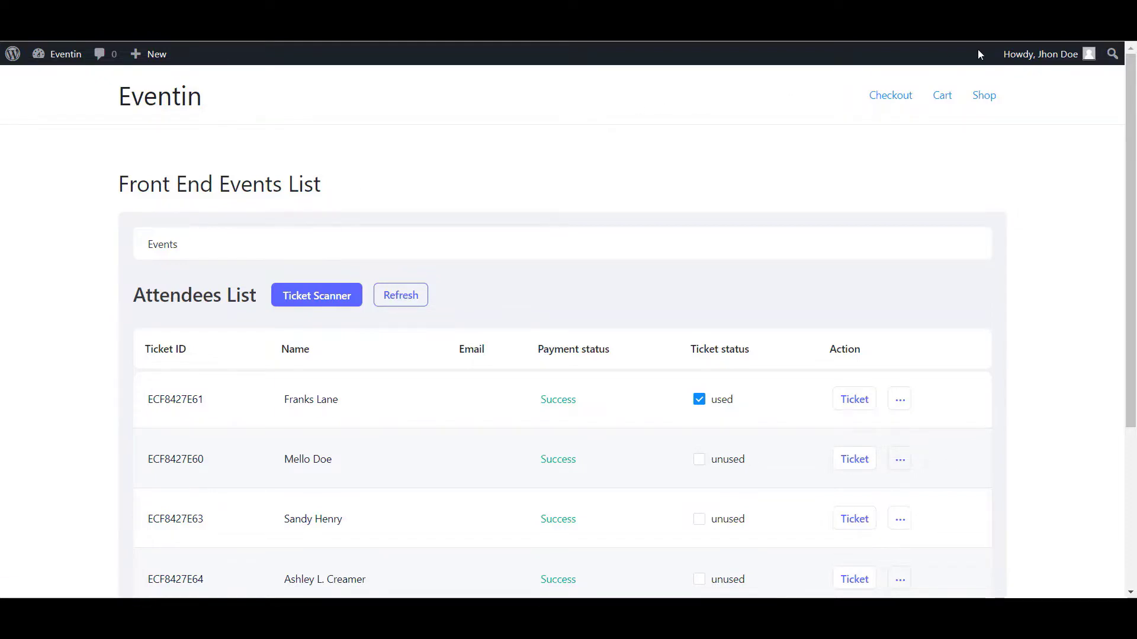
- Log out of the author account and log back in with the saved administrator username and password
mouse_move(1019, 56)
click(996, 134)
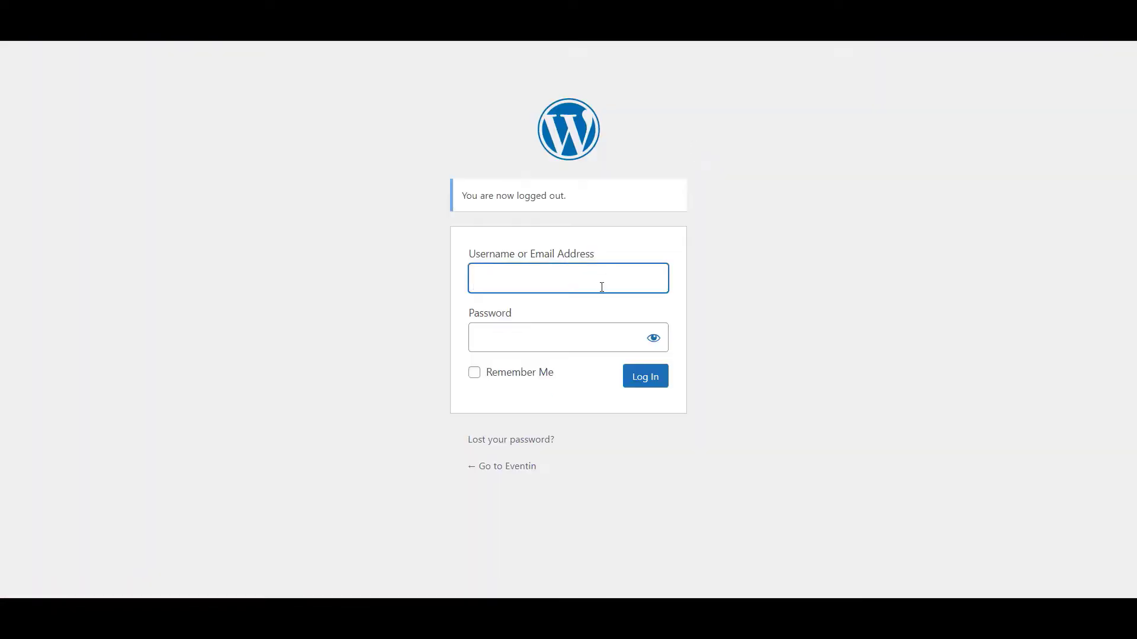
click(600, 285)
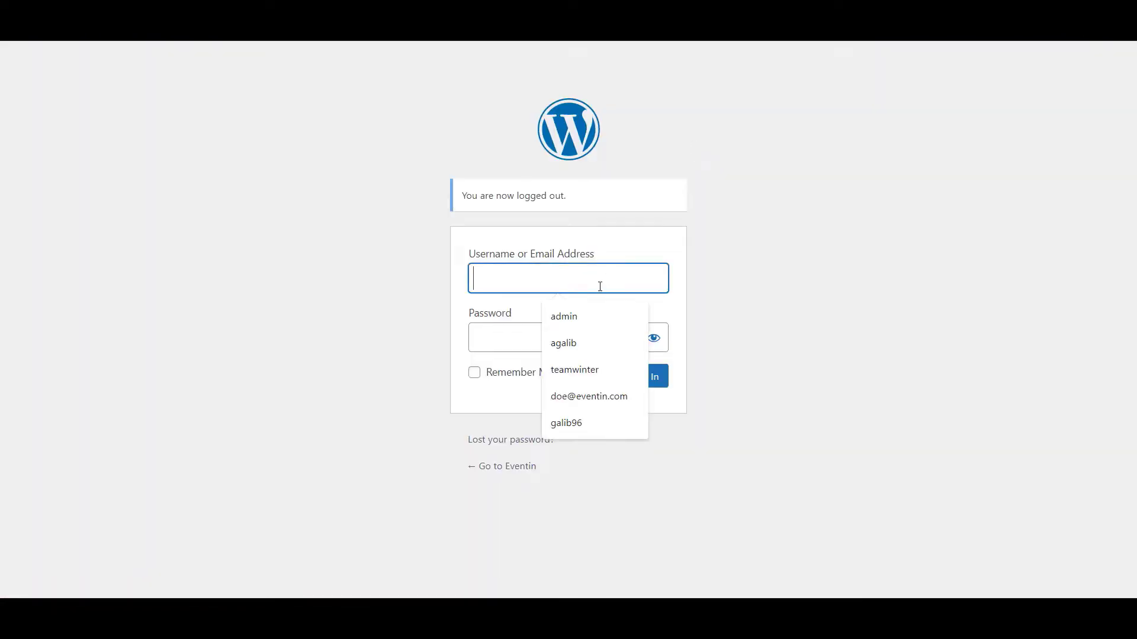
click(590, 317)
click(518, 338)
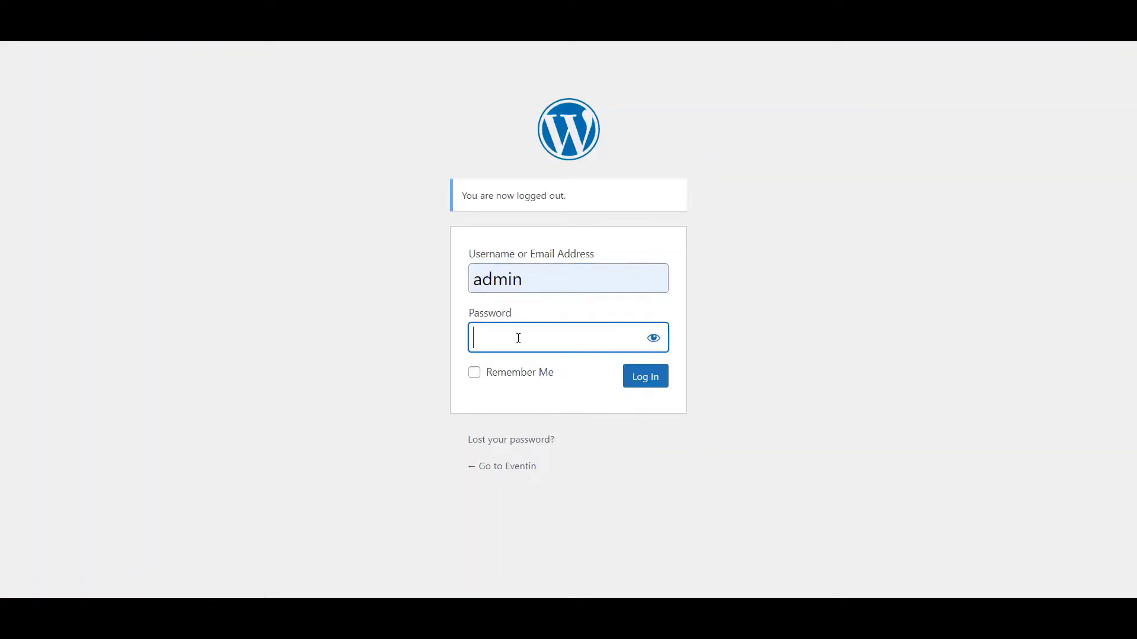
click(629, 376)
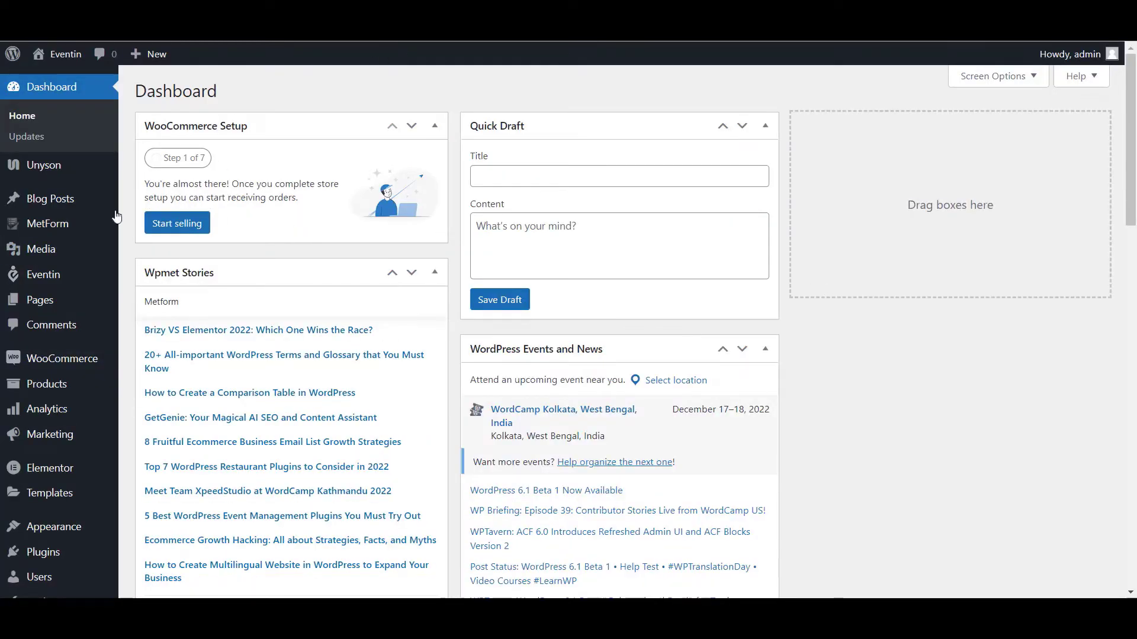
- Open Eventin's admin Events list showing Devs Summit 2023 and Ruby Developer Meetup
mouse_move(71, 279)
click(148, 266)
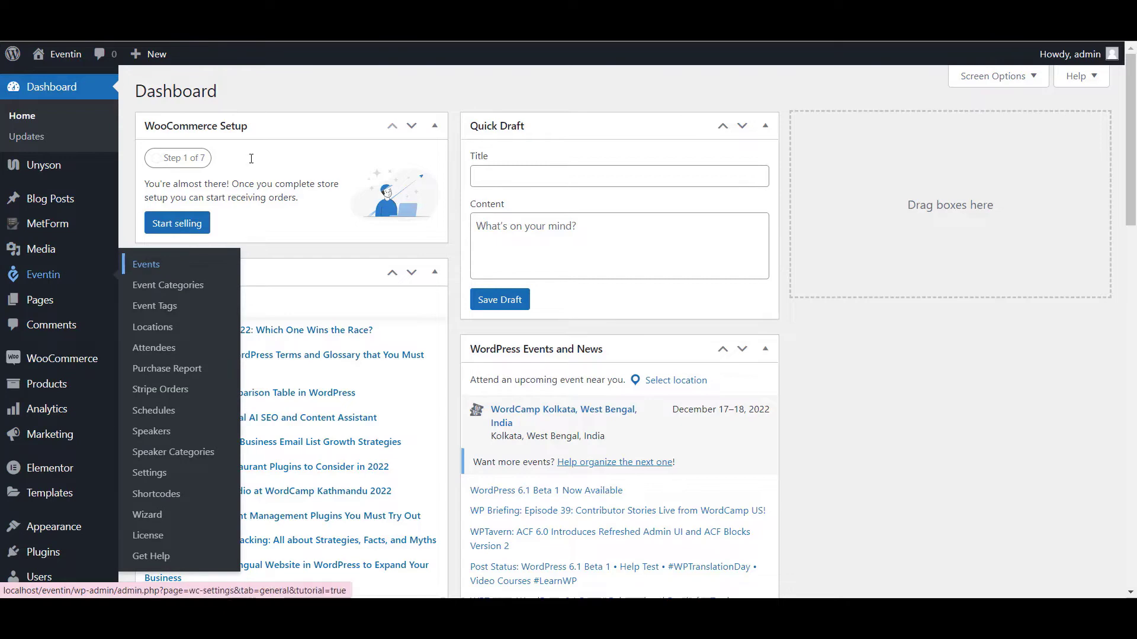
scroll(320, 460, down, 3)
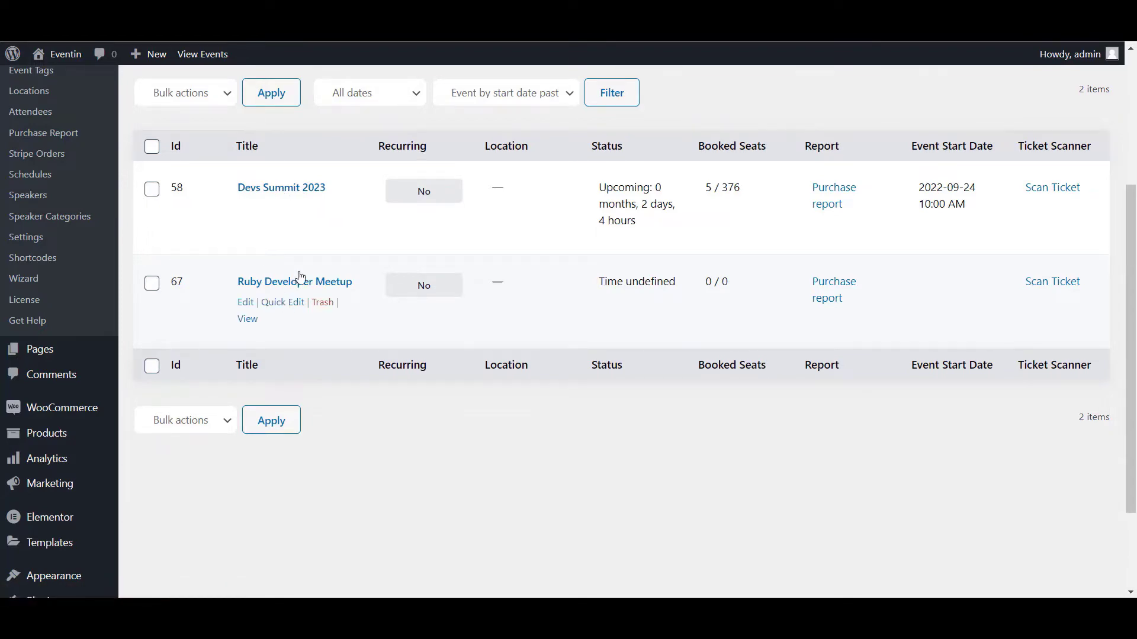
scroll(290, 279, up, 3)
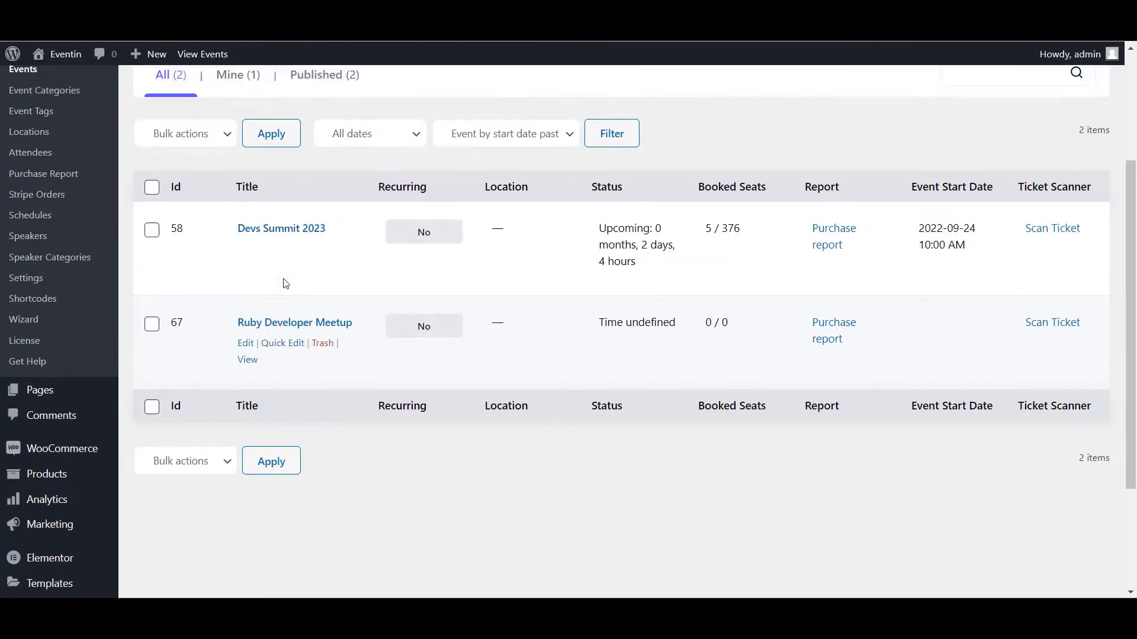